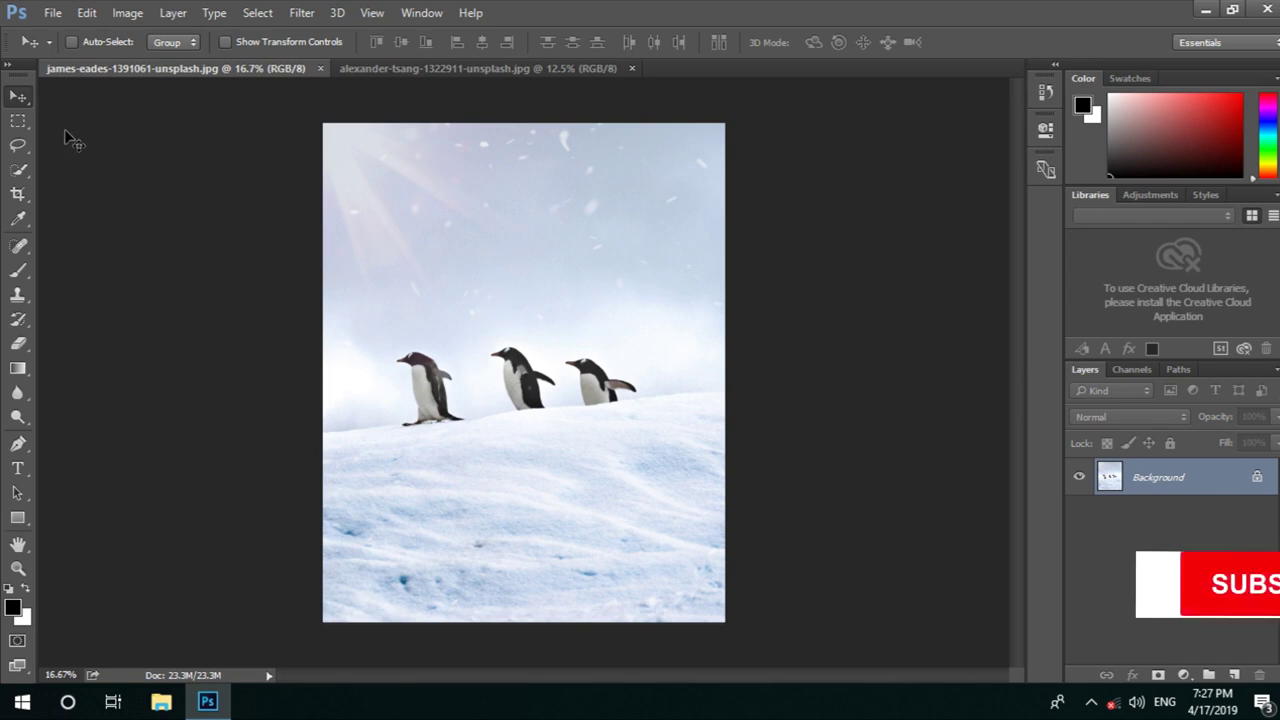
Cycle through the lasso variants with Shift+L and settle on the standard freehand Lasso
{"action": "left_click", "coordinate": [24, 148]}
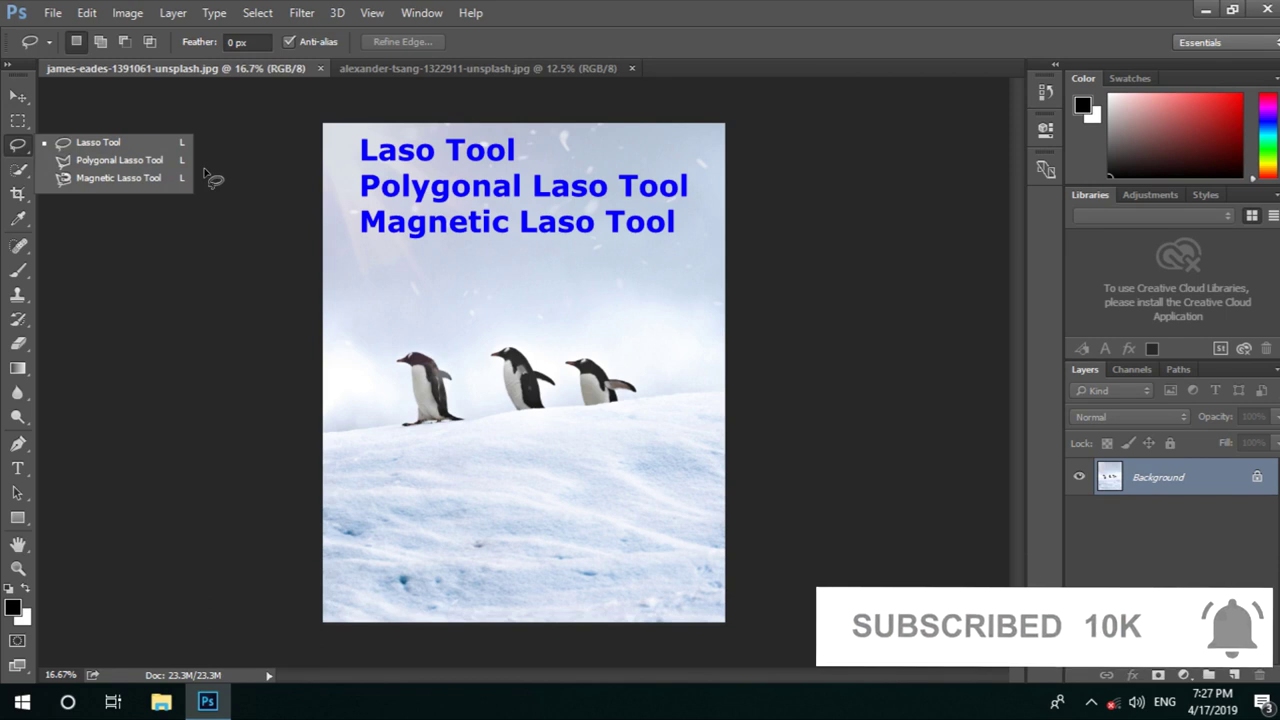
{"action": "key", "text": "v"}
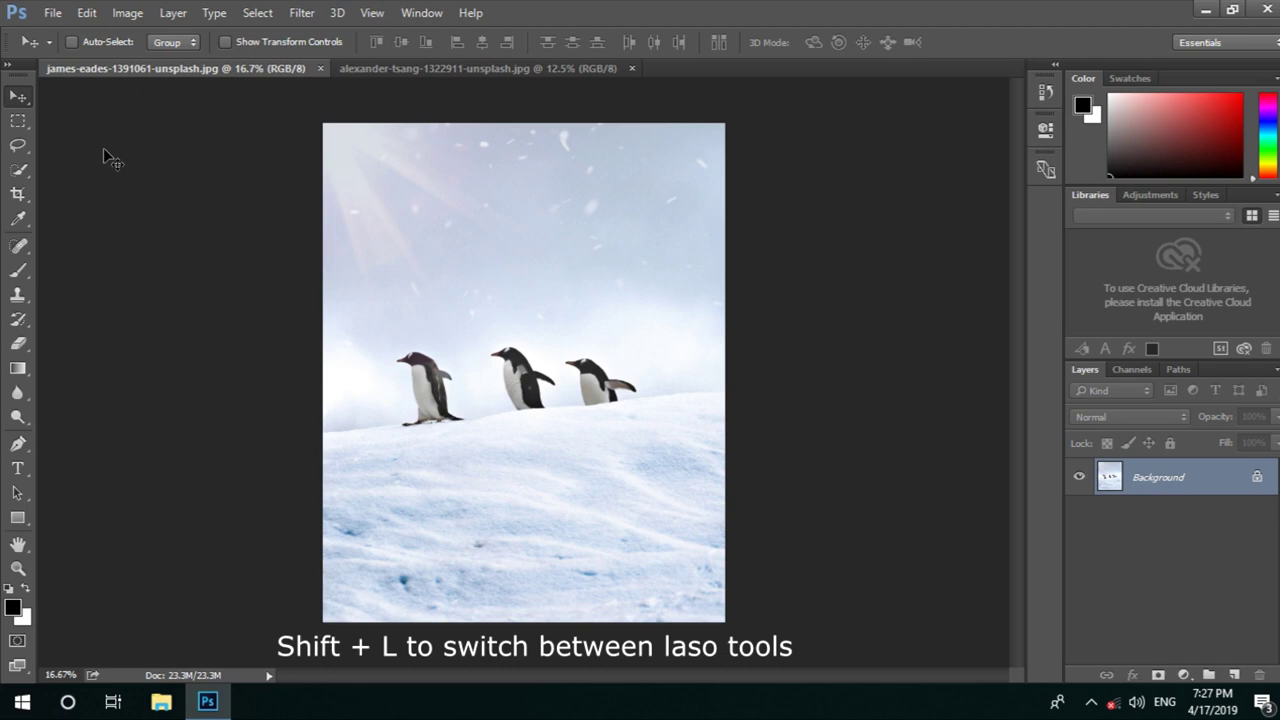
{"action": "key", "text": "l"}
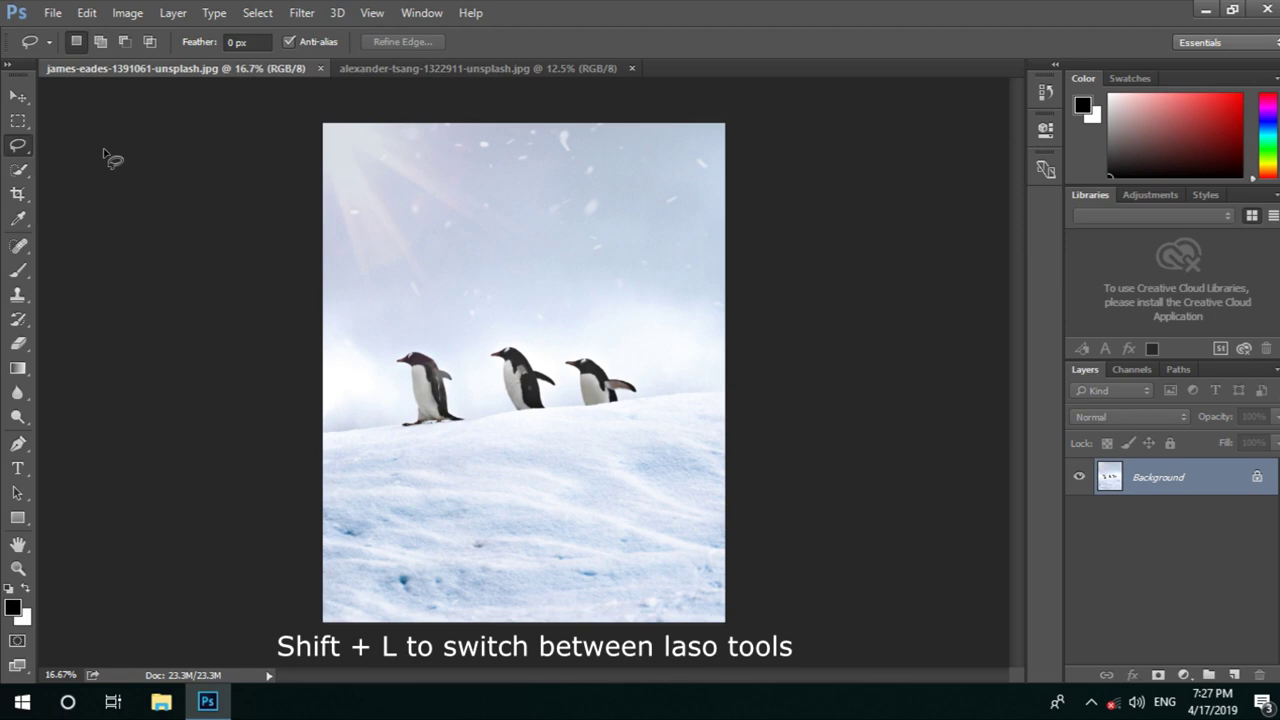
{"action": "key", "text": "shift+l"}
{"action": "key", "text": "shift+l"}
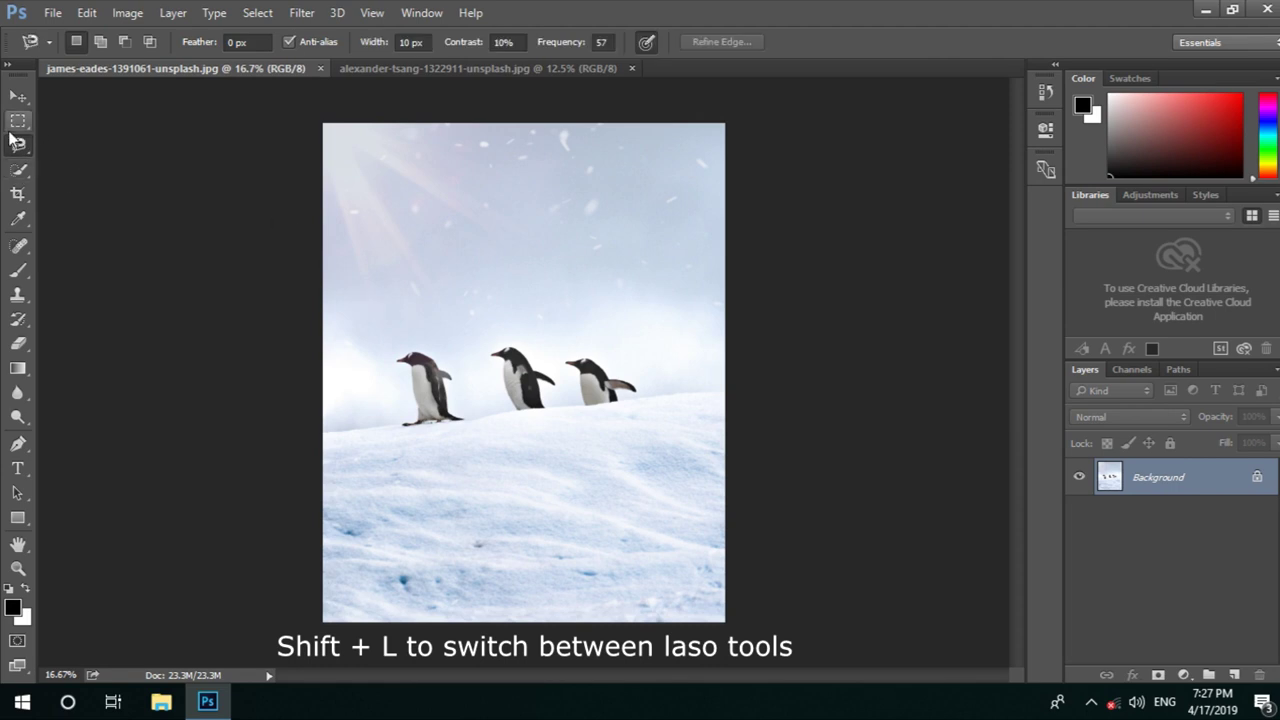
{"action": "key", "text": "shift+l"}
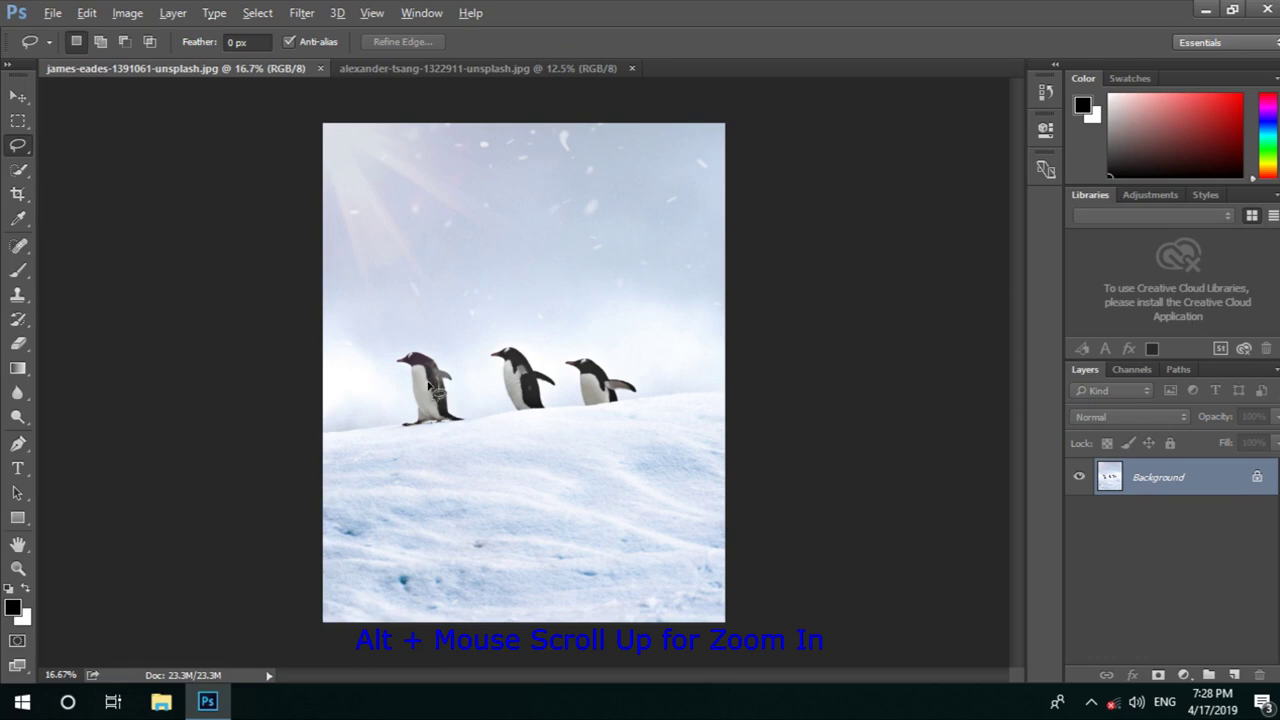
{"action": "scroll", "coordinate": [430, 385], "scroll_direction": "up", "scroll_amount": 2}
{"action": "scroll", "coordinate": [430, 385], "scroll_direction": "up", "scroll_amount": 2}
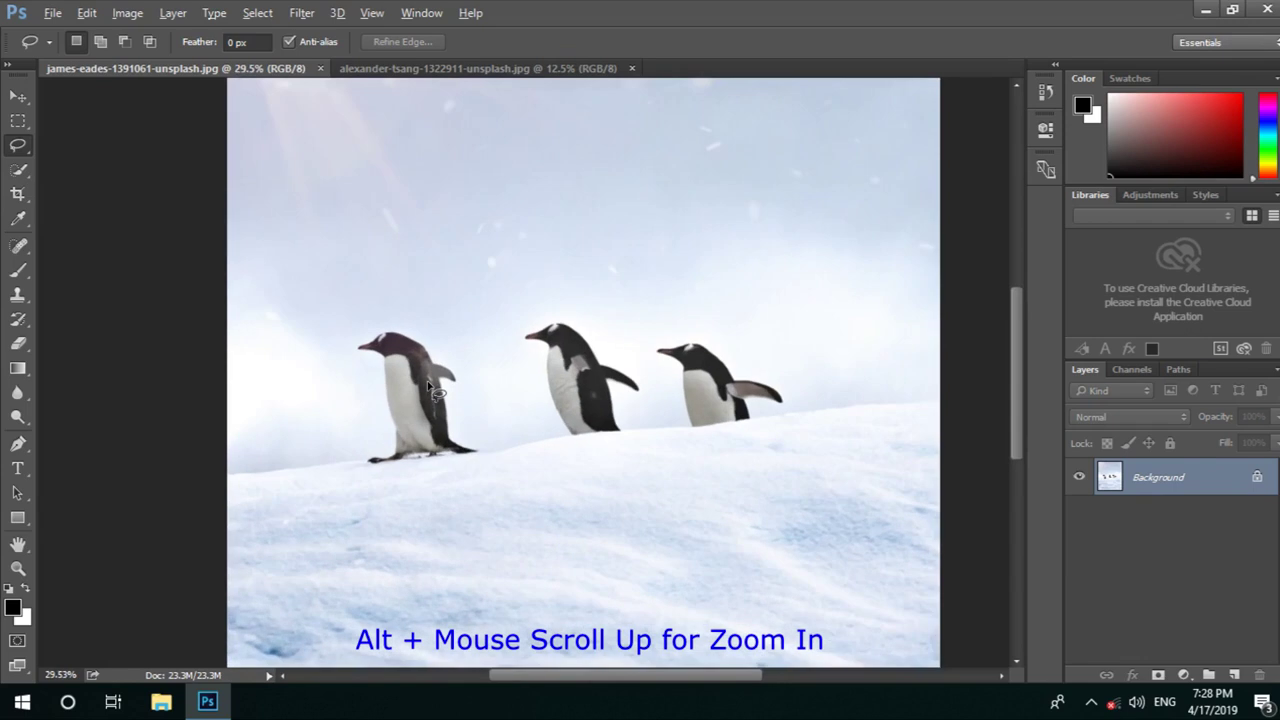
{"action": "scroll", "coordinate": [430, 385], "scroll_direction": "up", "scroll_amount": 1}
{"action": "scroll", "coordinate": [430, 385], "scroll_direction": "up", "scroll_amount": 2}
{"action": "scroll", "coordinate": [430, 385], "scroll_direction": "up", "scroll_amount": 1}
{"action": "scroll", "coordinate": [430, 385], "scroll_direction": "up", "scroll_amount": 2}
{"action": "scroll", "coordinate": [430, 385], "scroll_direction": "up", "scroll_amount": 1}
{"action": "scroll", "coordinate": [430, 385], "scroll_direction": "up", "scroll_amount": 1}
{"action": "scroll", "coordinate": [430, 385], "scroll_direction": "up", "scroll_amount": 1}
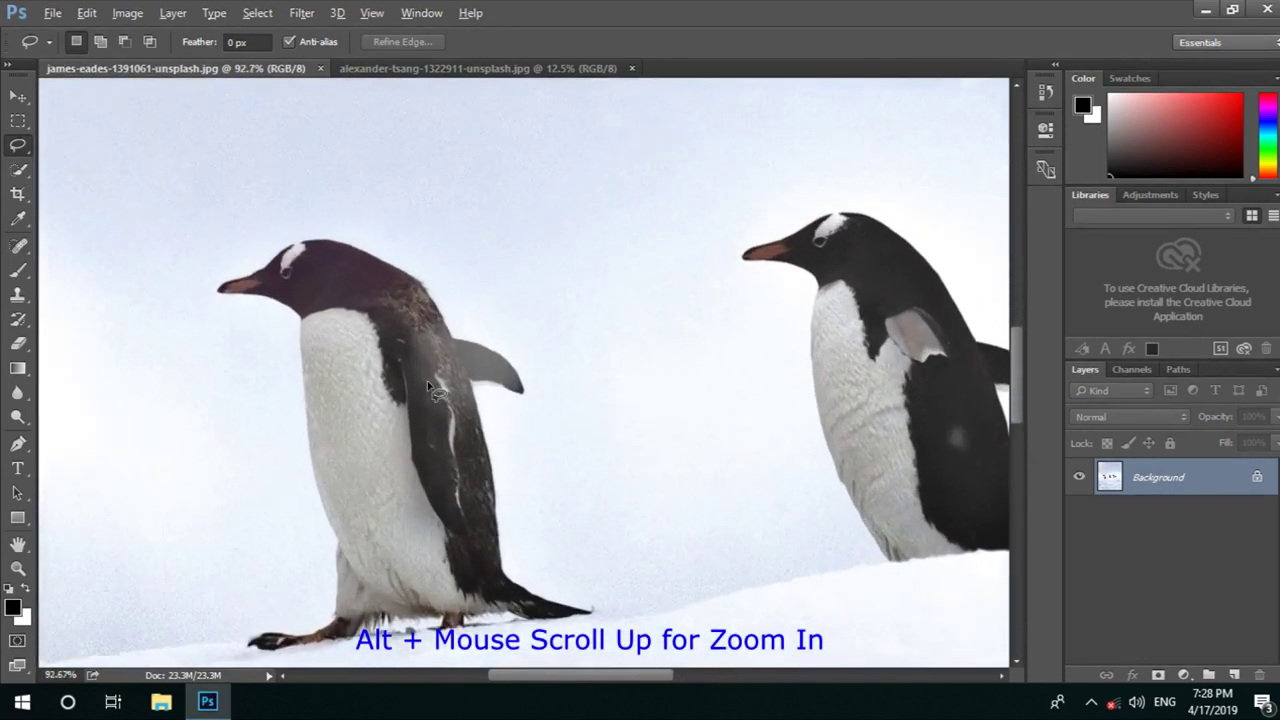
{"action": "scroll", "coordinate": [430, 385], "scroll_direction": "down", "scroll_amount": 2}
{"action": "scroll", "coordinate": [430, 385], "scroll_direction": "down", "scroll_amount": 1}
{"action": "scroll", "coordinate": [520, 420], "scroll_direction": "down", "scroll_amount": 1}
{"action": "scroll", "coordinate": [588, 410], "scroll_direction": "down", "scroll_amount": 1}
{"action": "scroll", "coordinate": [590, 416], "scroll_direction": "down", "scroll_amount": 1}
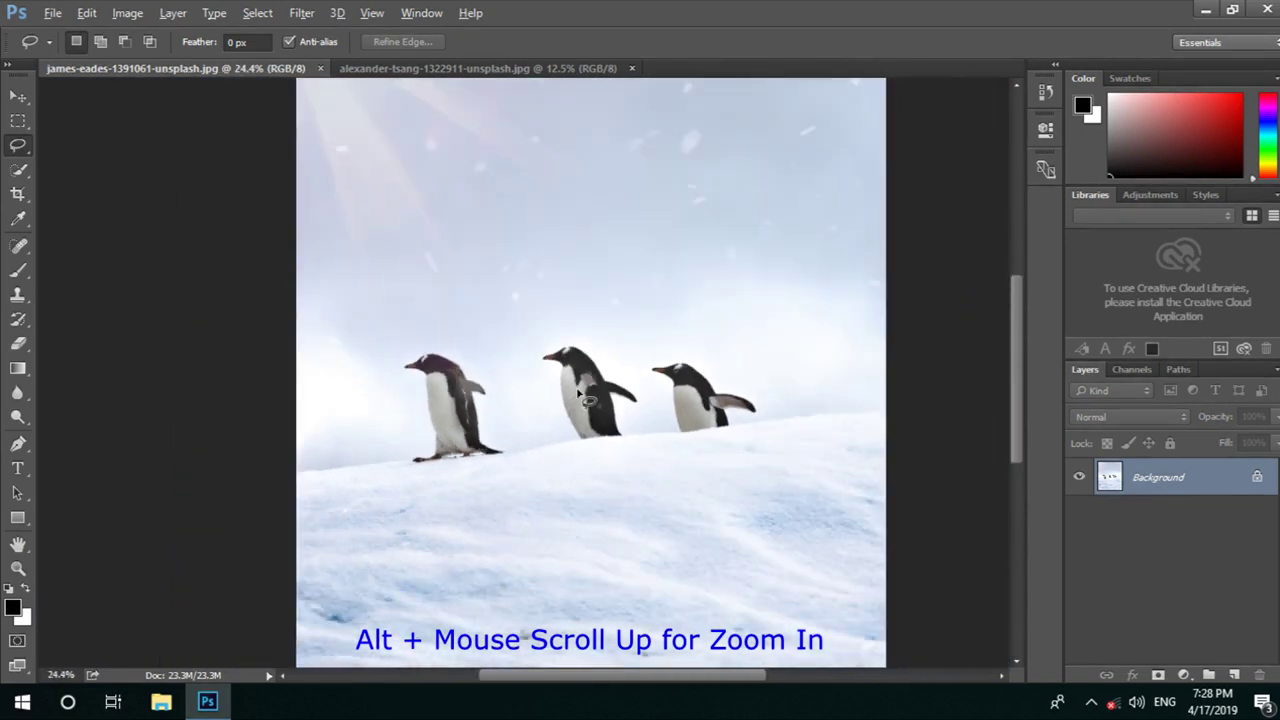
{"action": "scroll", "coordinate": [580, 395], "scroll_direction": "down", "scroll_amount": 1}
{"action": "scroll", "coordinate": [578, 390], "scroll_direction": "down", "scroll_amount": 1}
{"action": "scroll", "coordinate": [577, 390], "scroll_direction": "down", "scroll_amount": 1}
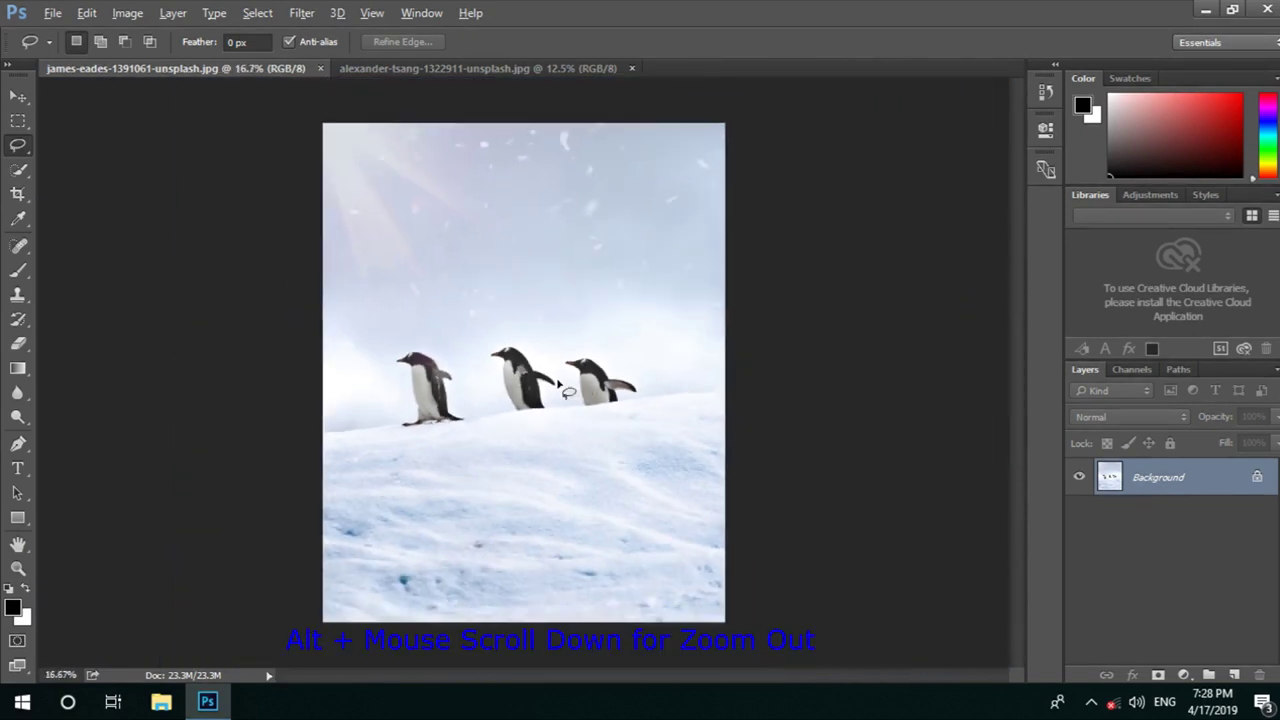
{"action": "scroll", "coordinate": [577, 390], "scroll_direction": "up", "scroll_amount": 2}
{"action": "scroll", "coordinate": [560, 380], "scroll_direction": "up", "scroll_amount": 1}
{"action": "scroll", "coordinate": [505, 348], "scroll_direction": "up", "scroll_amount": 3}
{"action": "scroll", "coordinate": [507, 349], "scroll_direction": "down", "scroll_amount": 2}
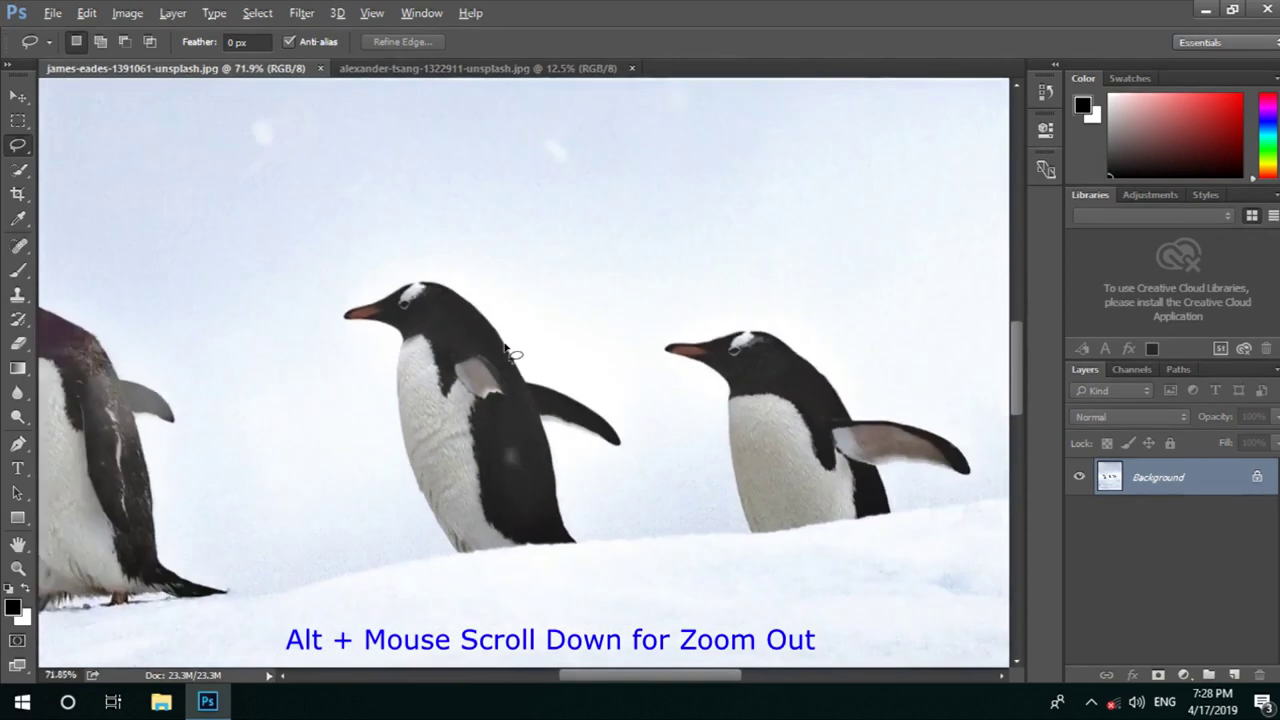
{"action": "scroll", "coordinate": [507, 349], "scroll_direction": "down", "scroll_amount": 2}
{"action": "scroll", "coordinate": [507, 350], "scroll_direction": "down", "scroll_amount": 1}
{"action": "scroll", "coordinate": [507, 350], "scroll_direction": "down", "scroll_amount": 1}
{"action": "scroll", "coordinate": [510, 352], "scroll_direction": "down", "scroll_amount": 2}
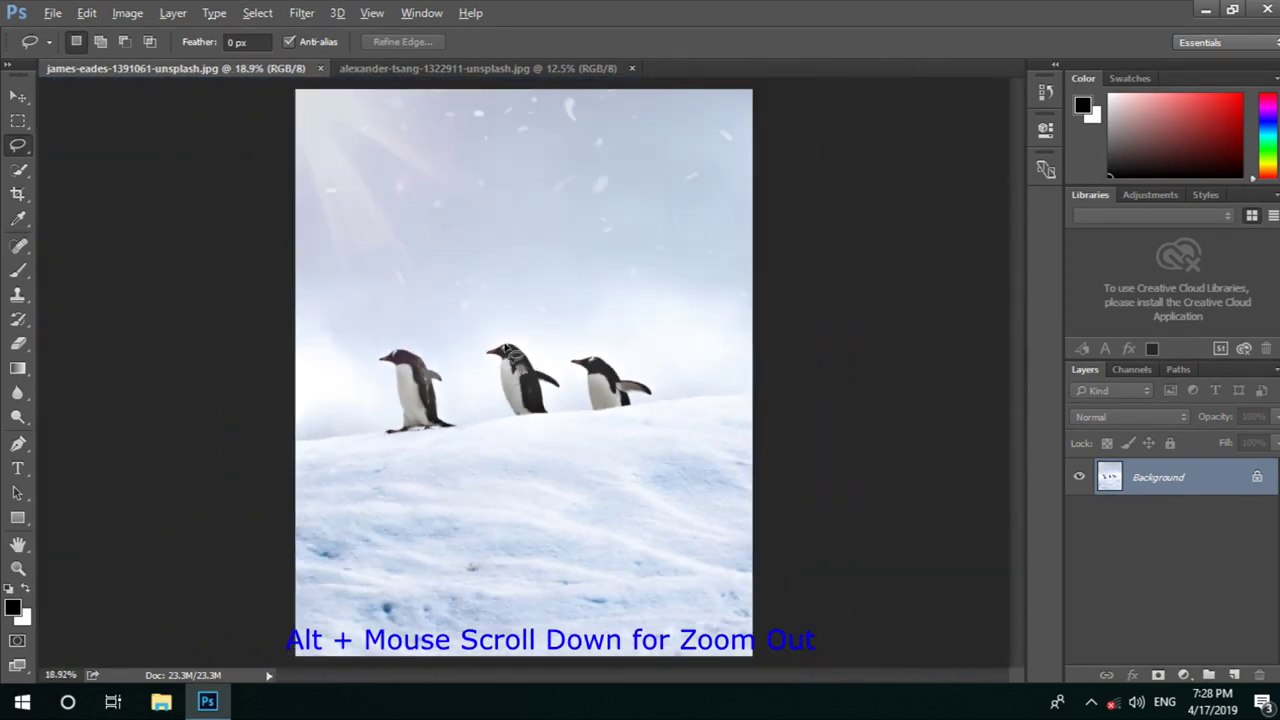
{"action": "key", "text": "alt"}
Zoom in and out on the penguins, ending at 100% with several penguins visible
{"action": "key", "text": "ctrl"}
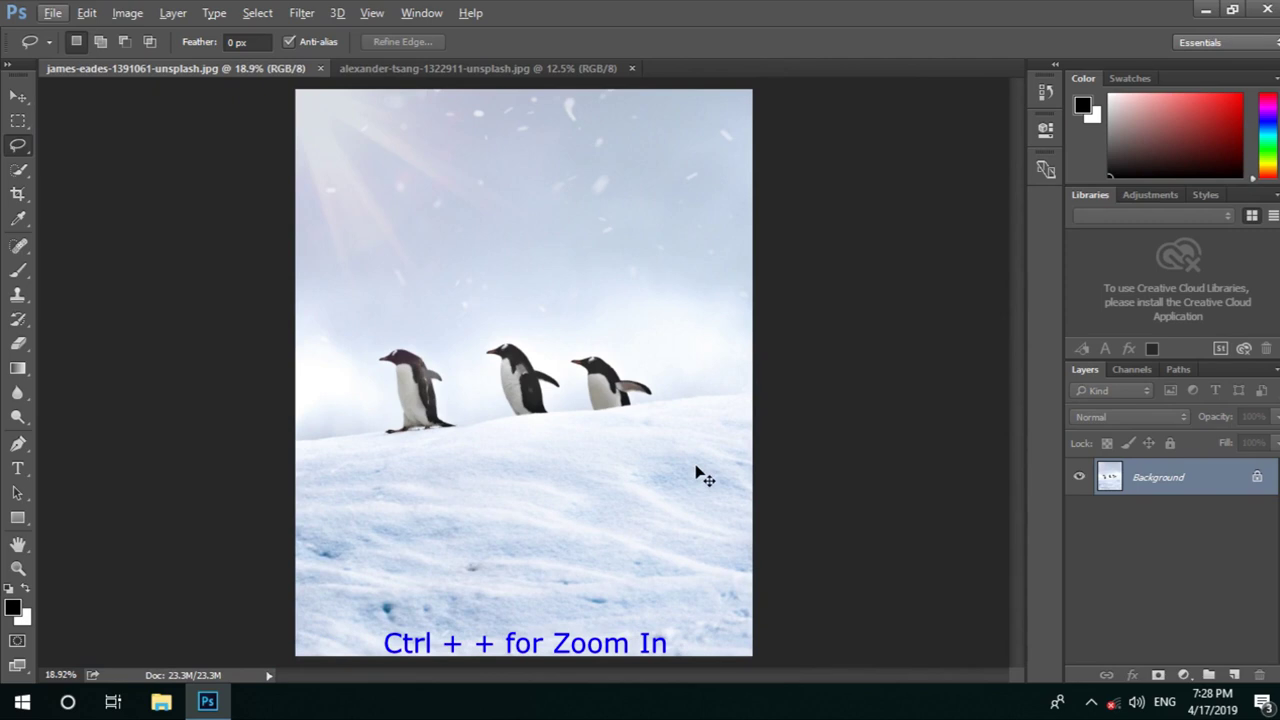
{"action": "key", "text": "ctrl+plus"}
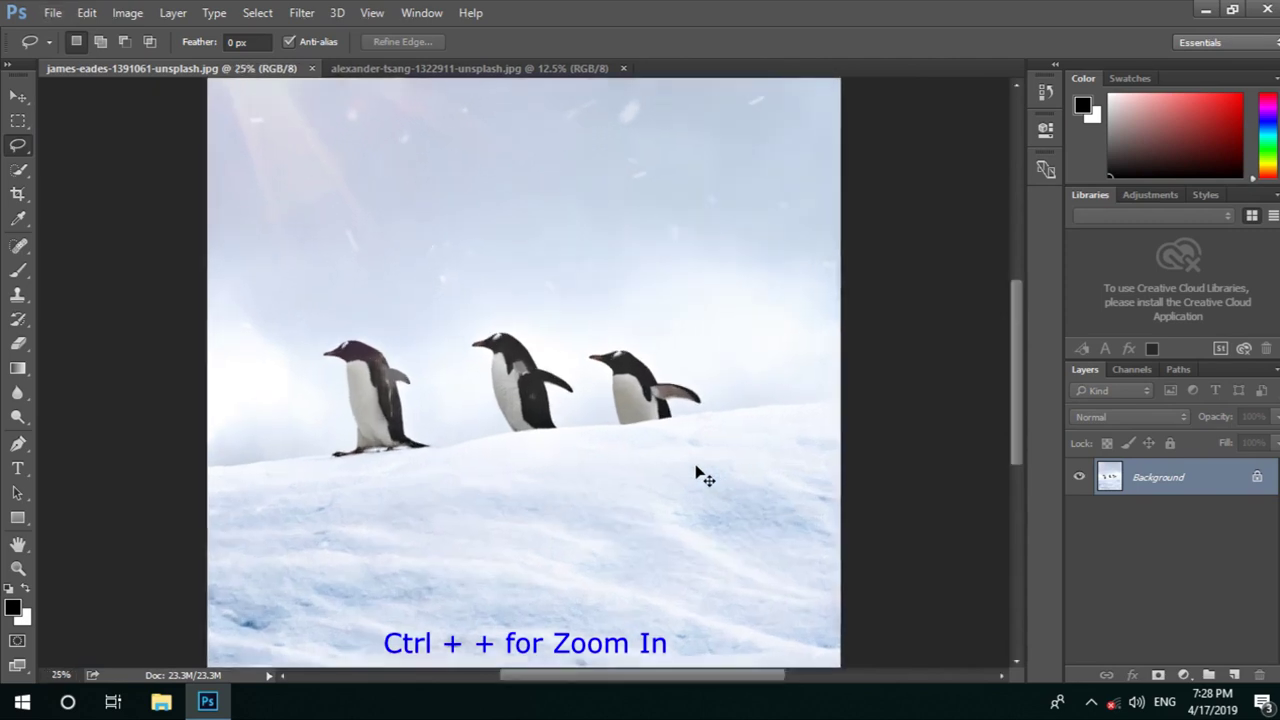
{"action": "key", "text": "ctrl+plus"}
{"action": "key", "text": "ctrl+plus"}
{"action": "key", "text": "ctrl+plus"}
{"action": "key", "text": "ctrl+plus"}
{"action": "key", "text": "ctrl+plus"}
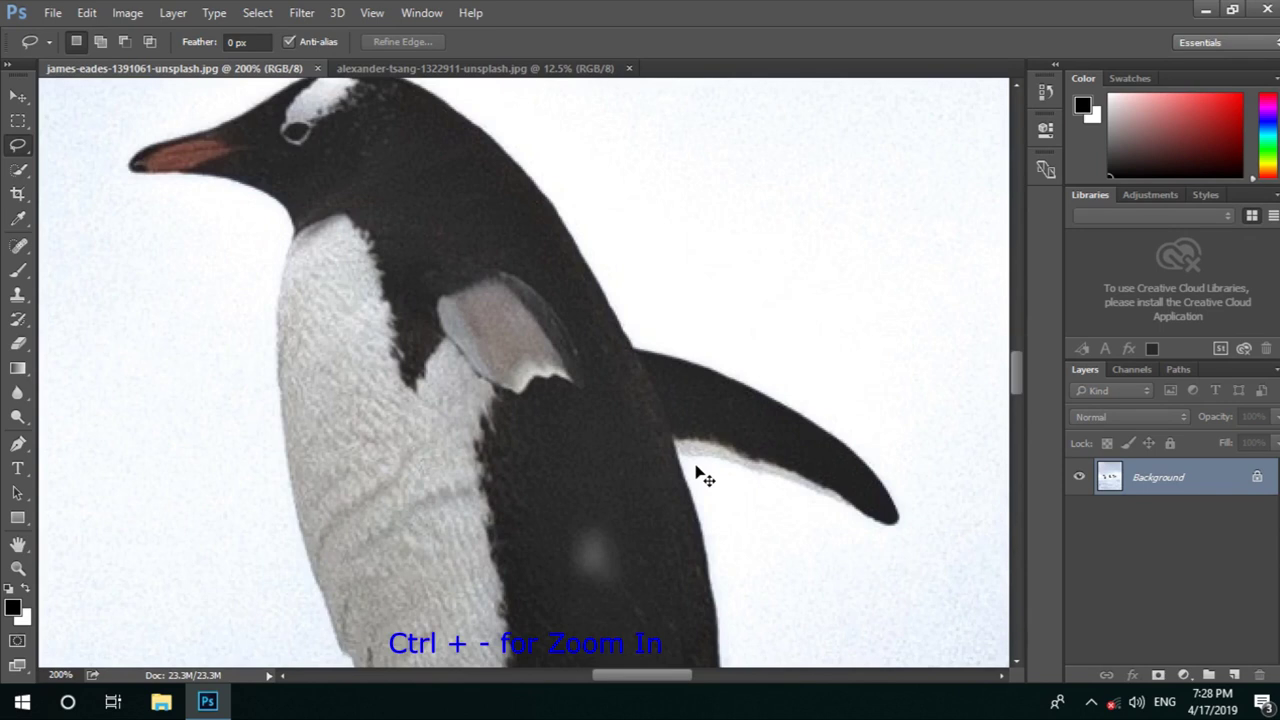
{"action": "key", "text": "ctrl+minus"}
{"action": "key", "text": "ctrl+minus"}
{"action": "key", "text": "ctrl+minus"}
{"action": "key", "text": "ctrl+minus"}
{"action": "key", "text": "ctrl+minus"}
{"action": "key", "text": "ctrl+minus"}
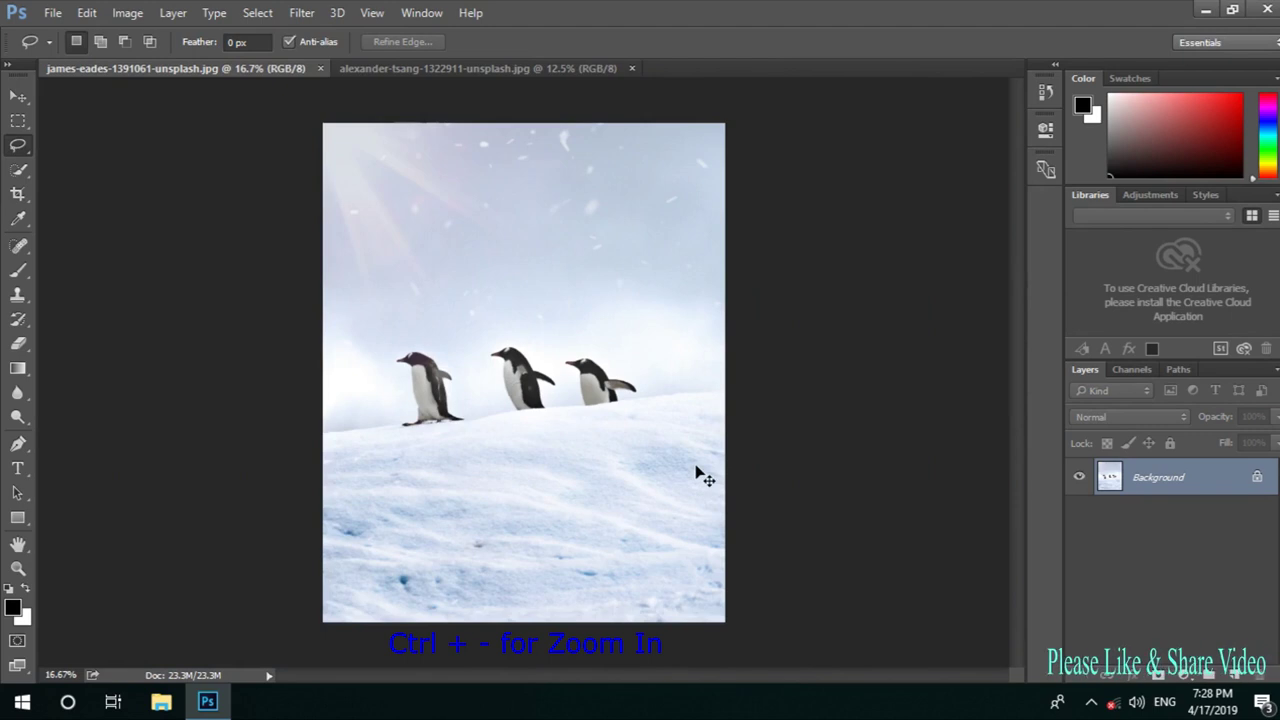
{"action": "key", "text": "ctrl+plus"}
{"action": "key", "text": "ctrl+plus"}
{"action": "key", "text": "ctrl+plus"}
{"action": "key", "text": "ctrl+plus"}
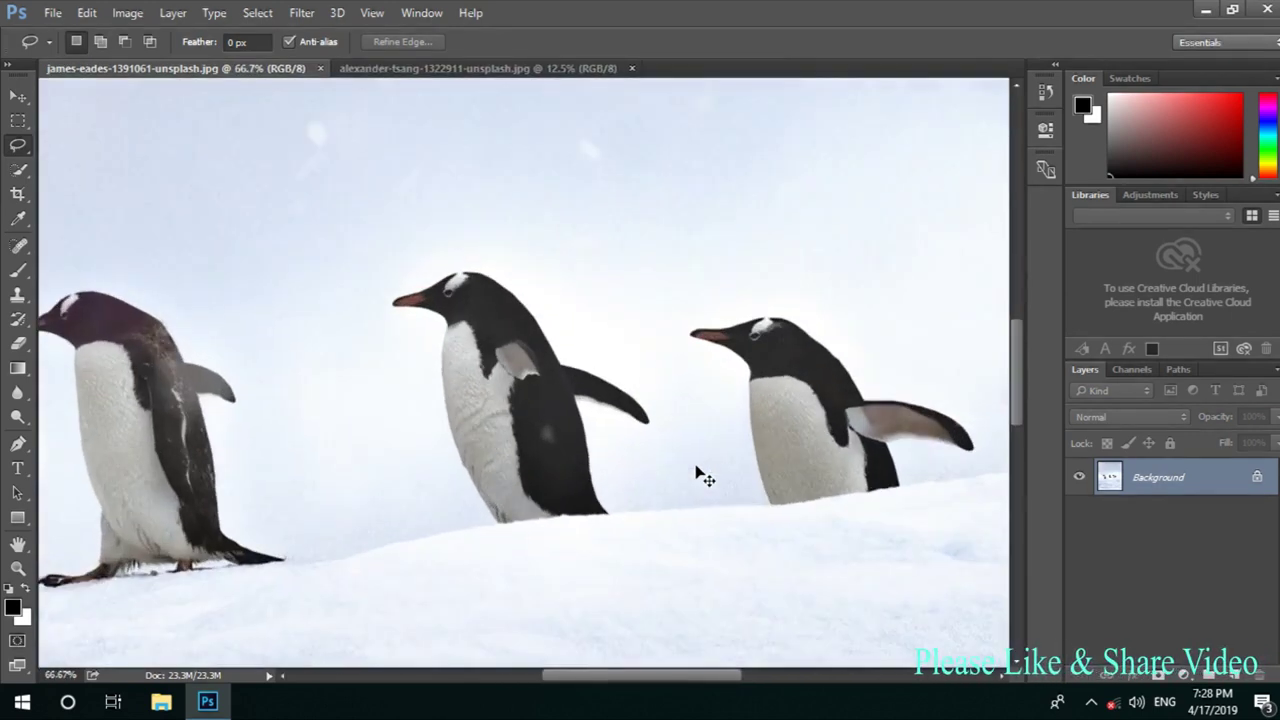
{"action": "key", "text": "ctrl+plus"}
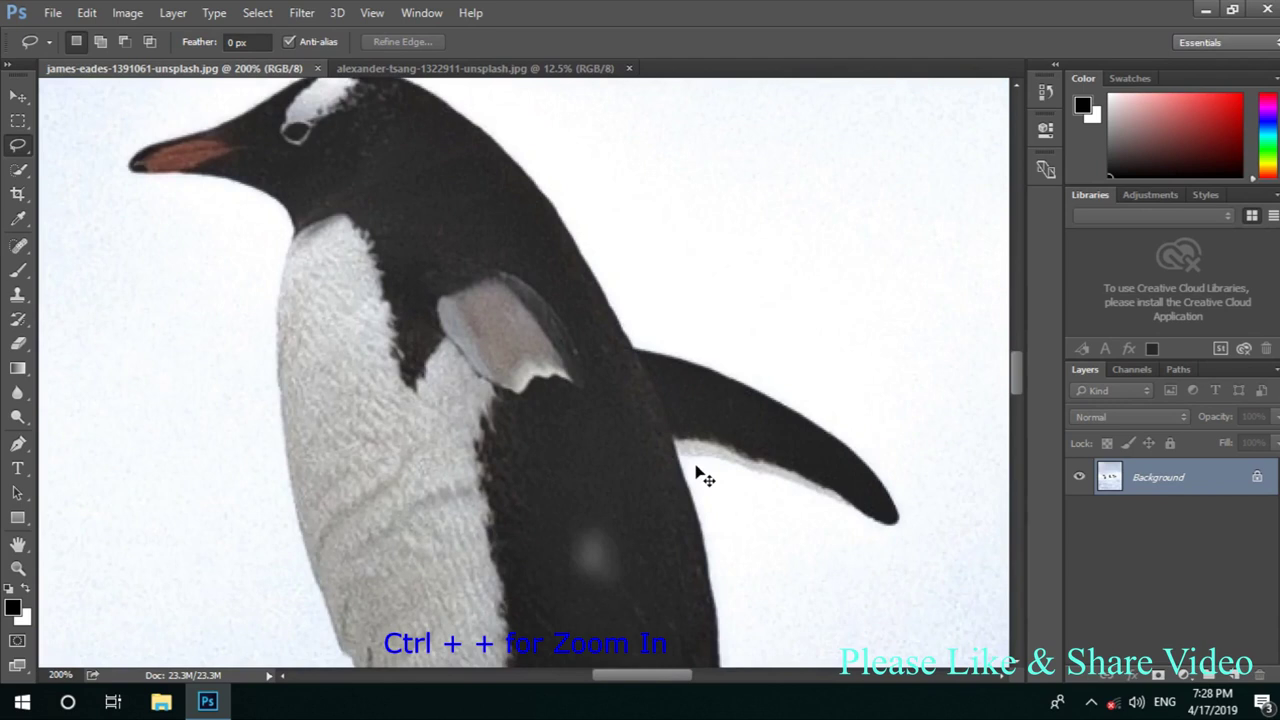
{"action": "key", "text": "ctrl+minus"}
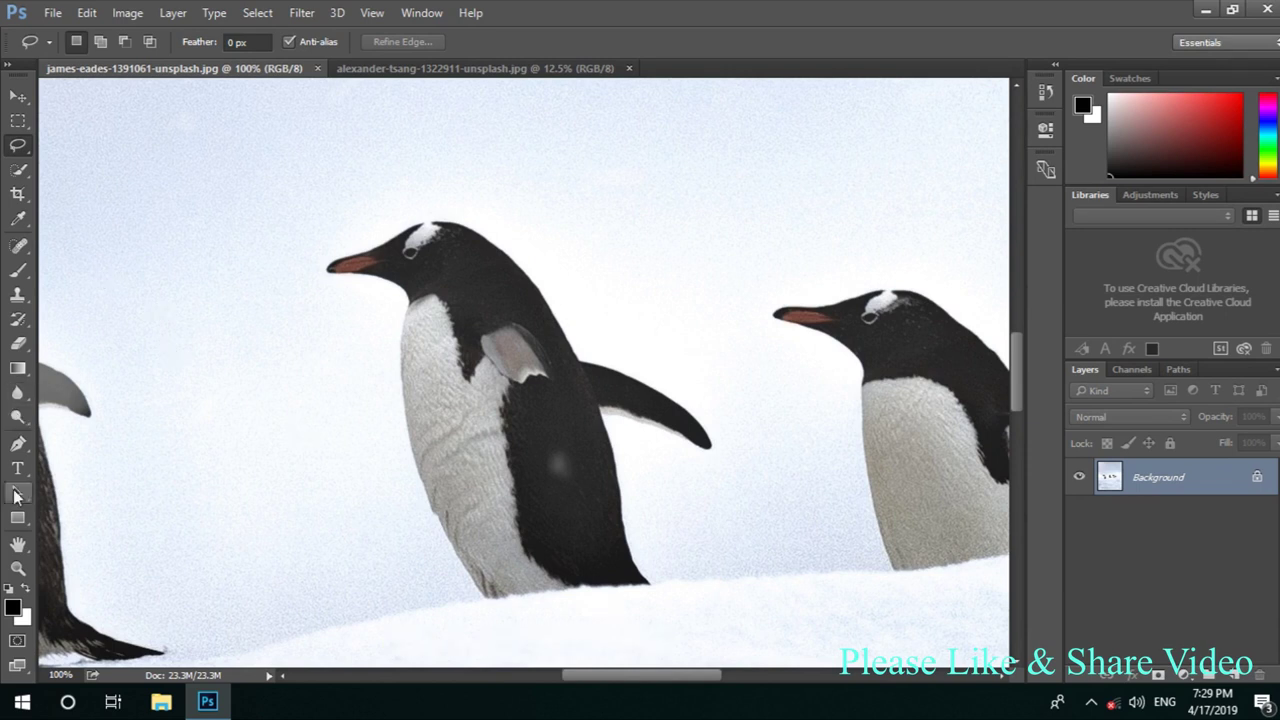
Pan with the Hand tool to centre the middle penguin, then pick Quick Selection with a 30 px brush
{"action": "left_click", "coordinate": [18, 544]}
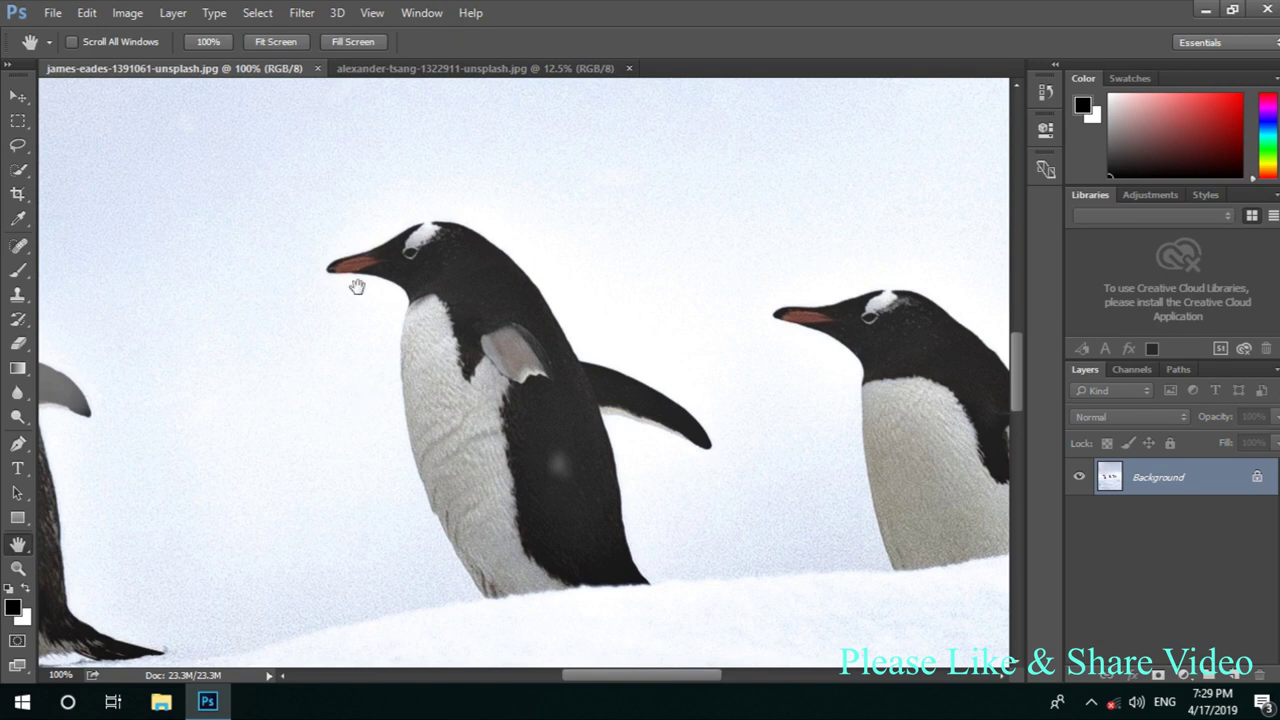
{"action": "mouse_move", "coordinate": [318, 398]}
{"action": "left_mouse_down"}
{"action": "mouse_move", "coordinate": [586, 409]}
{"action": "mouse_move", "coordinate": [163, 354]}
{"action": "mouse_move", "coordinate": [490, 385]}
{"action": "mouse_move", "coordinate": [503, 403]}
{"action": "mouse_move", "coordinate": [517, 240]}
{"action": "mouse_move", "coordinate": [491, 524]}
{"action": "left_mouse_up"}
{"action": "left_click_drag", "start_coordinate": [620, 509], "coordinate": [506, 480]}
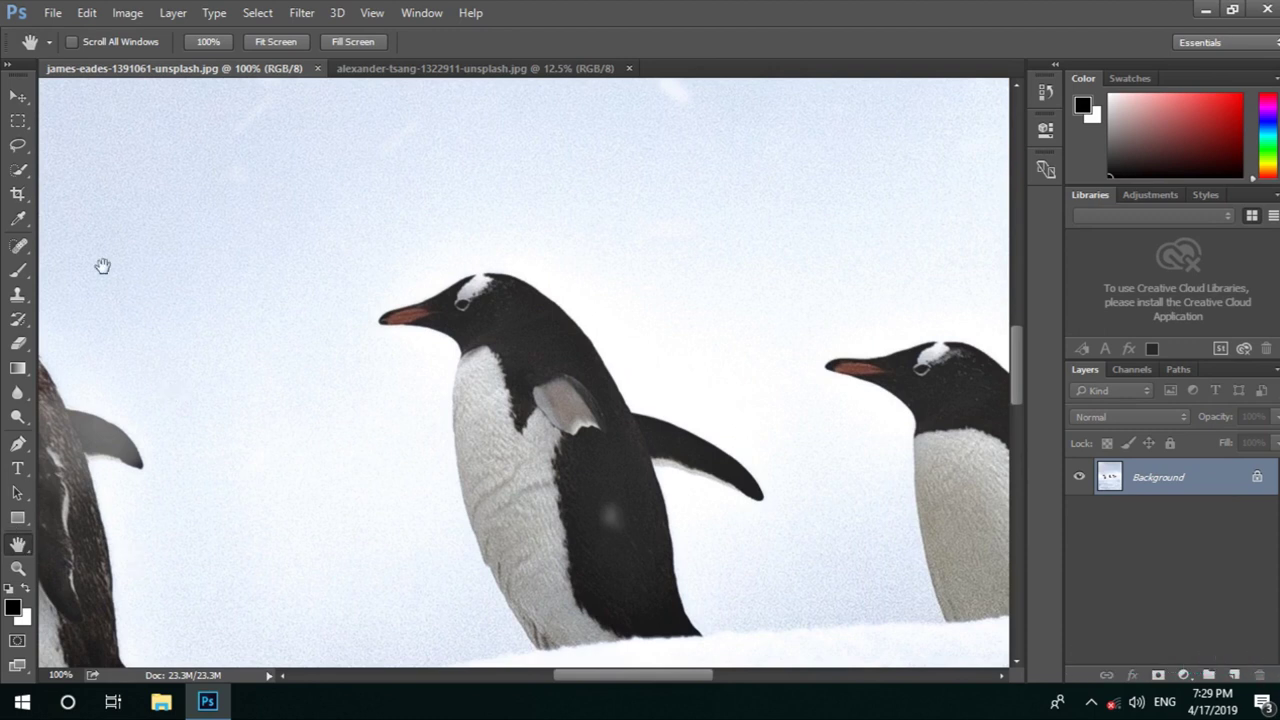
{"action": "left_click", "coordinate": [20, 147]}
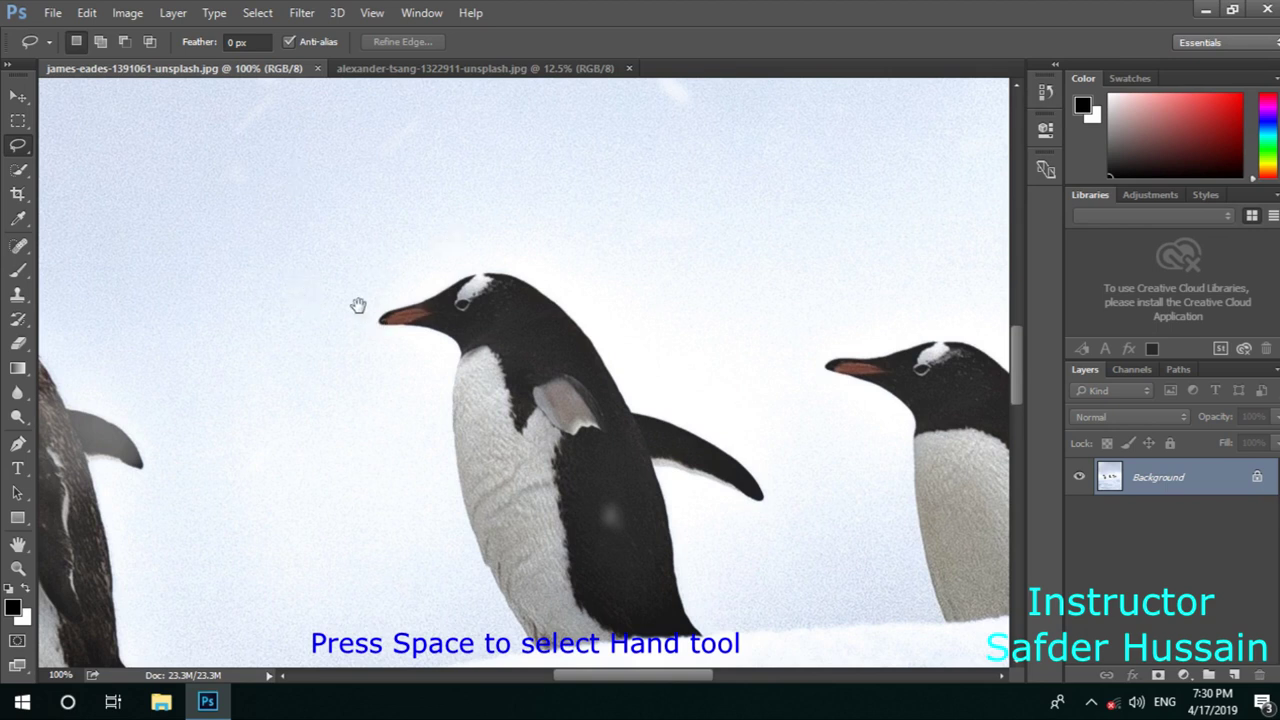
{"action": "mouse_move", "coordinate": [266, 323]}
{"action": "left_mouse_down"}
{"action": "mouse_move", "coordinate": [379, 333]}
{"action": "mouse_move", "coordinate": [620, 286]}
{"action": "mouse_move", "coordinate": [317, 237]}
{"action": "mouse_move", "coordinate": [346, 474]}
{"action": "mouse_move", "coordinate": [519, 212]}
{"action": "mouse_move", "coordinate": [369, 314]}
{"action": "mouse_move", "coordinate": [731, 409]}
{"action": "mouse_move", "coordinate": [420, 260]}
{"action": "mouse_move", "coordinate": [518, 279]}
{"action": "mouse_move", "coordinate": [449, 391]}
{"action": "mouse_move", "coordinate": [511, 360]}
{"action": "mouse_move", "coordinate": [494, 337]}
{"action": "mouse_move", "coordinate": [500, 263]}
{"action": "mouse_move", "coordinate": [366, 294]}
{"action": "mouse_move", "coordinate": [223, 294]}
{"action": "left_mouse_up"}
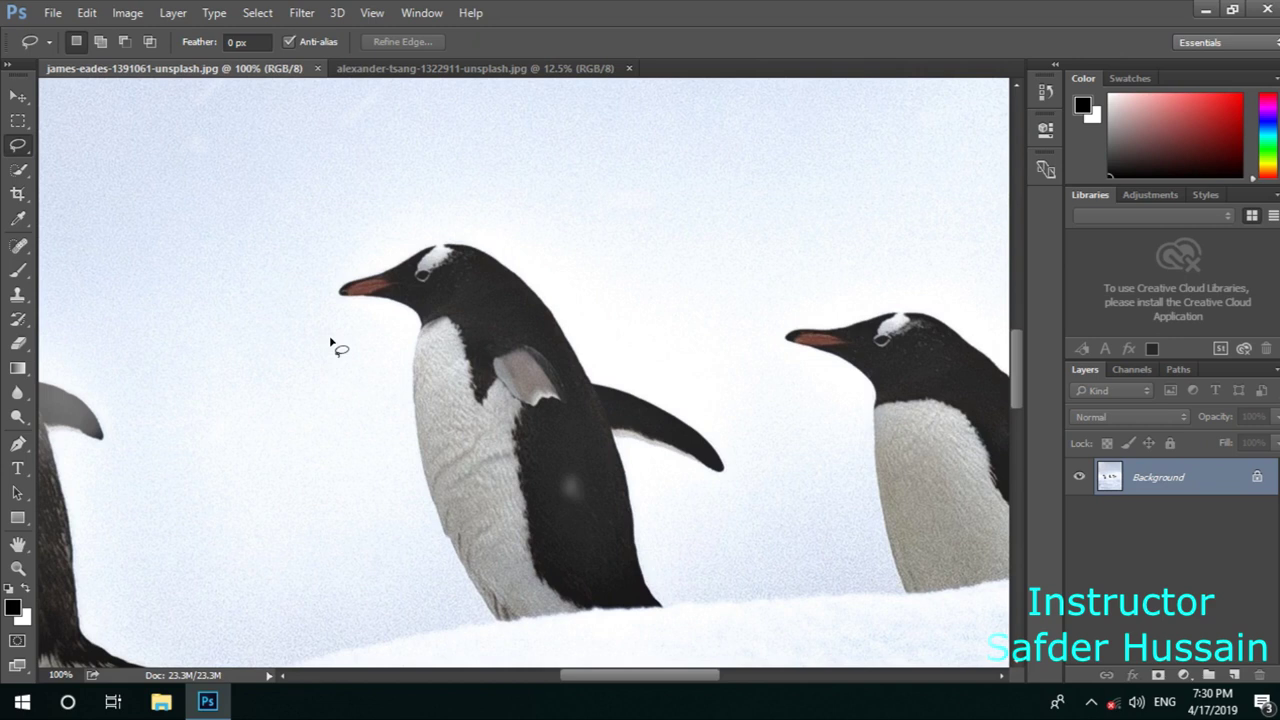
{"action": "left_click", "coordinate": [17, 169]}
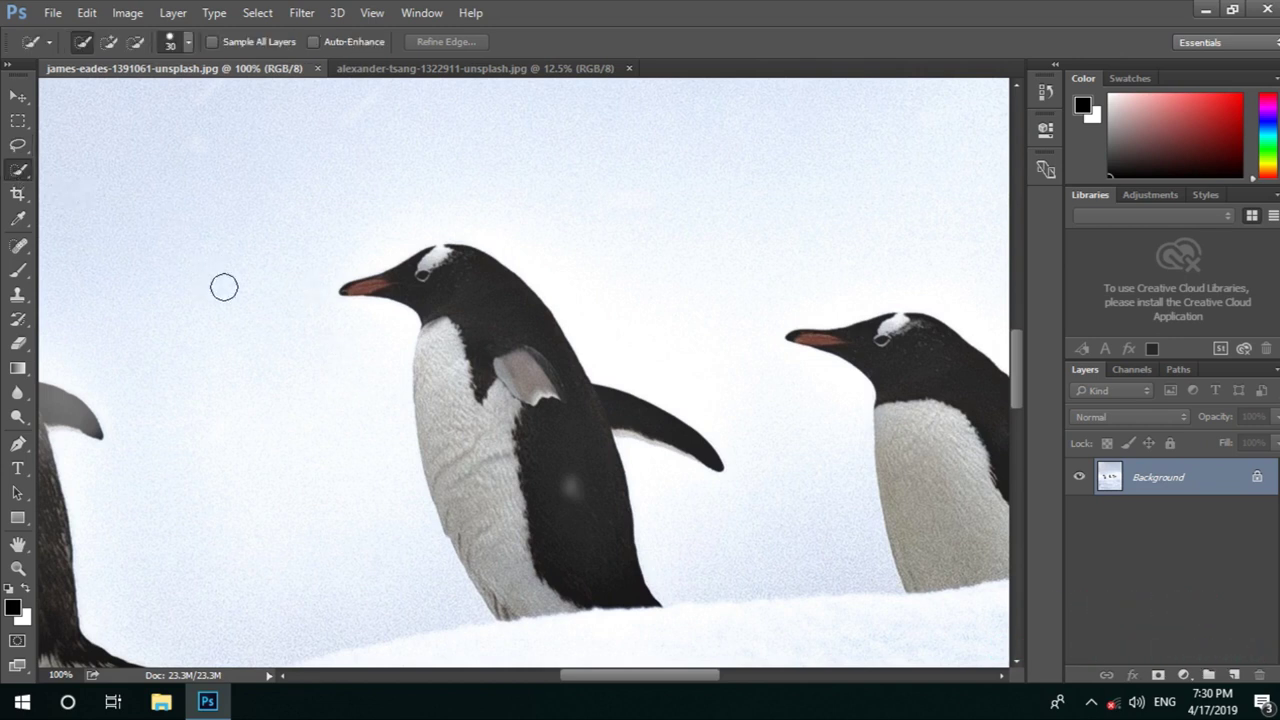
Space-drag to reframe the middle penguin and return to the Lasso tool
{"action": "key", "text": "space"}
{"action": "mouse_move", "coordinate": [423, 391]}
{"action": "left_mouse_down"}
{"action": "mouse_move", "coordinate": [572, 420]}
{"action": "mouse_move", "coordinate": [400, 386]}
{"action": "mouse_move", "coordinate": [551, 466]}
{"action": "mouse_move", "coordinate": [508, 384]}
{"action": "left_mouse_up"}
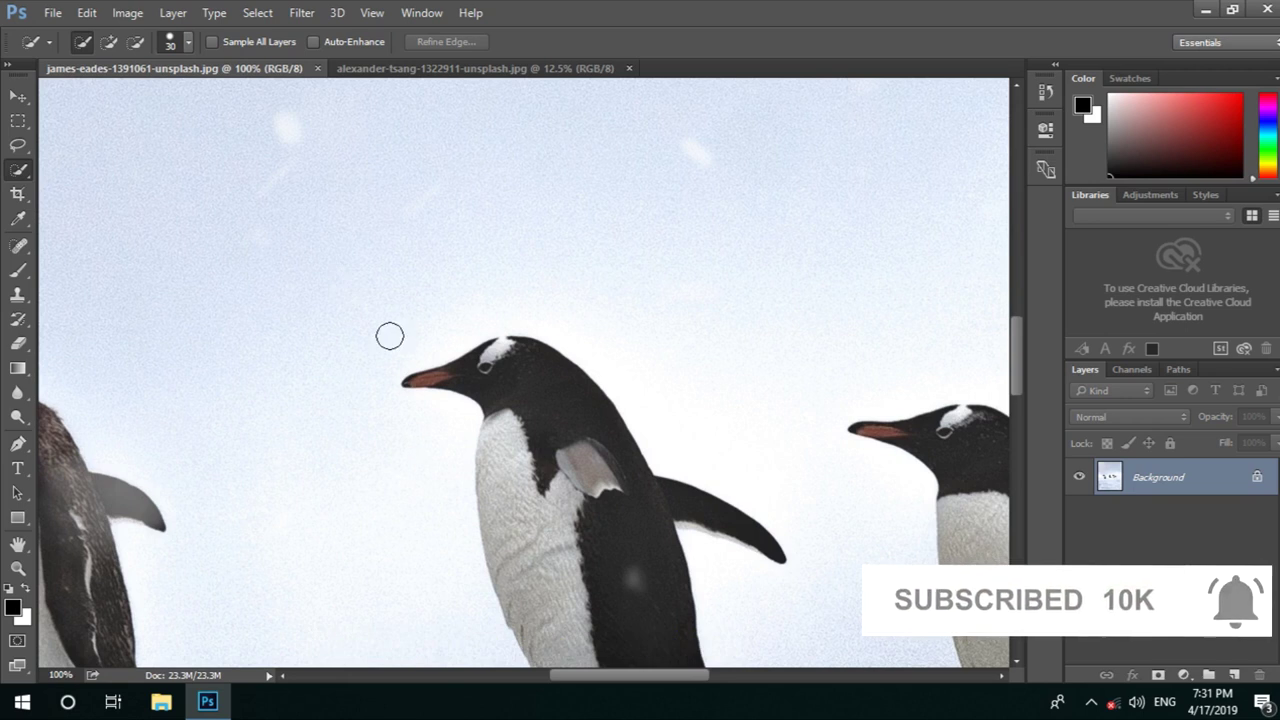
{"action": "mouse_move", "coordinate": [426, 362]}
{"action": "left_mouse_down"}
{"action": "mouse_move", "coordinate": [379, 327]}
{"action": "mouse_move", "coordinate": [319, 332]}
{"action": "mouse_move", "coordinate": [414, 350]}
{"action": "left_mouse_up"}
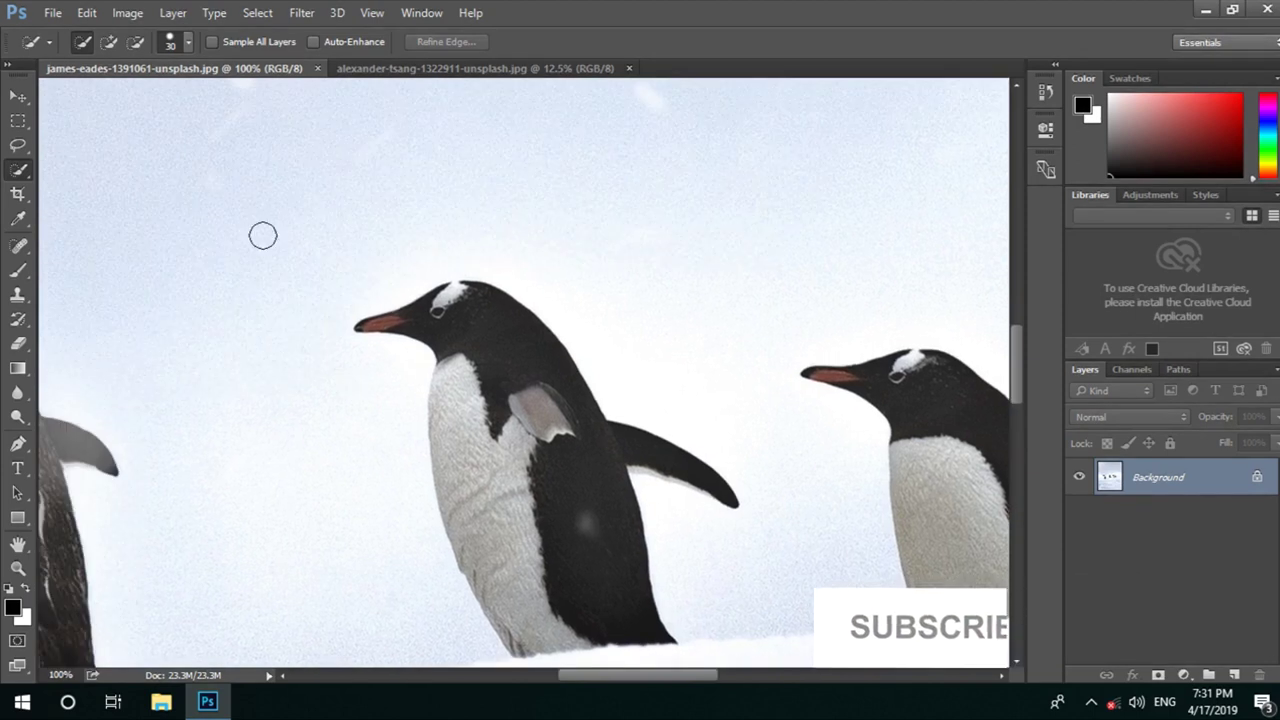
{"action": "left_click", "coordinate": [18, 145]}
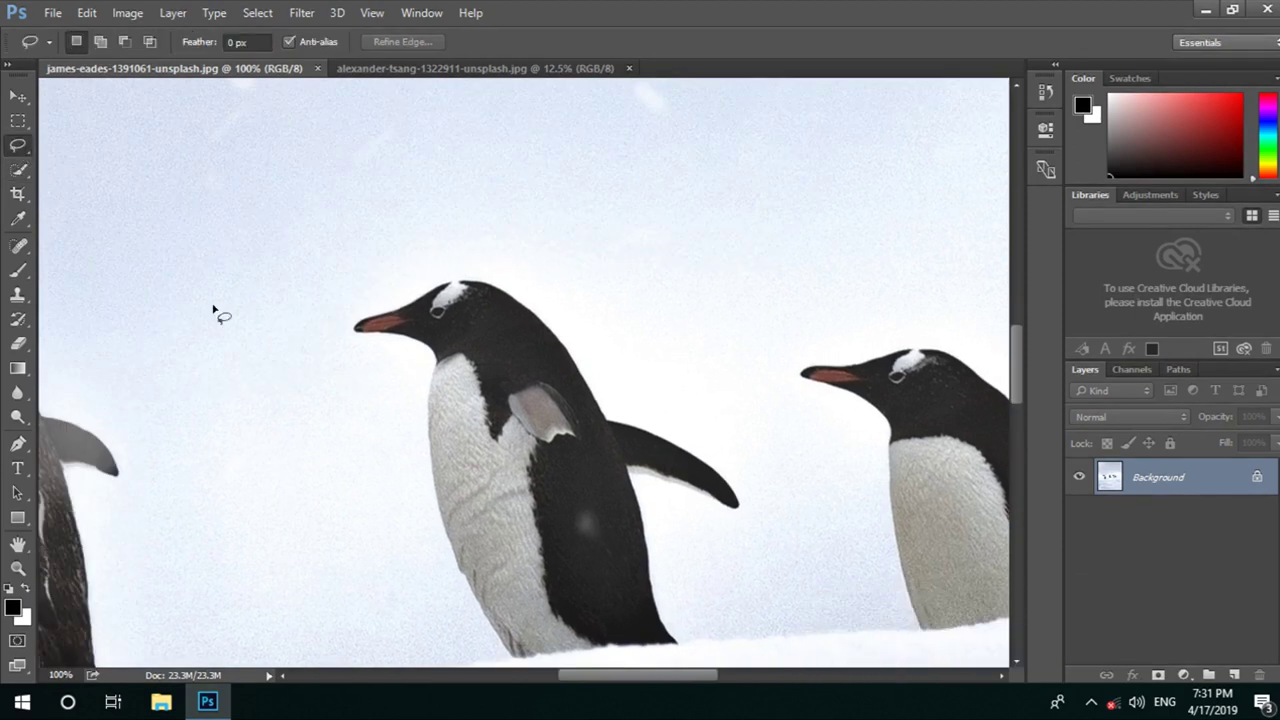
Trace a freehand lasso from the middle penguin's base around its head and wing to the snow
{"action": "scroll", "coordinate": [465, 435], "scroll_direction": "down", "scroll_amount": 1}
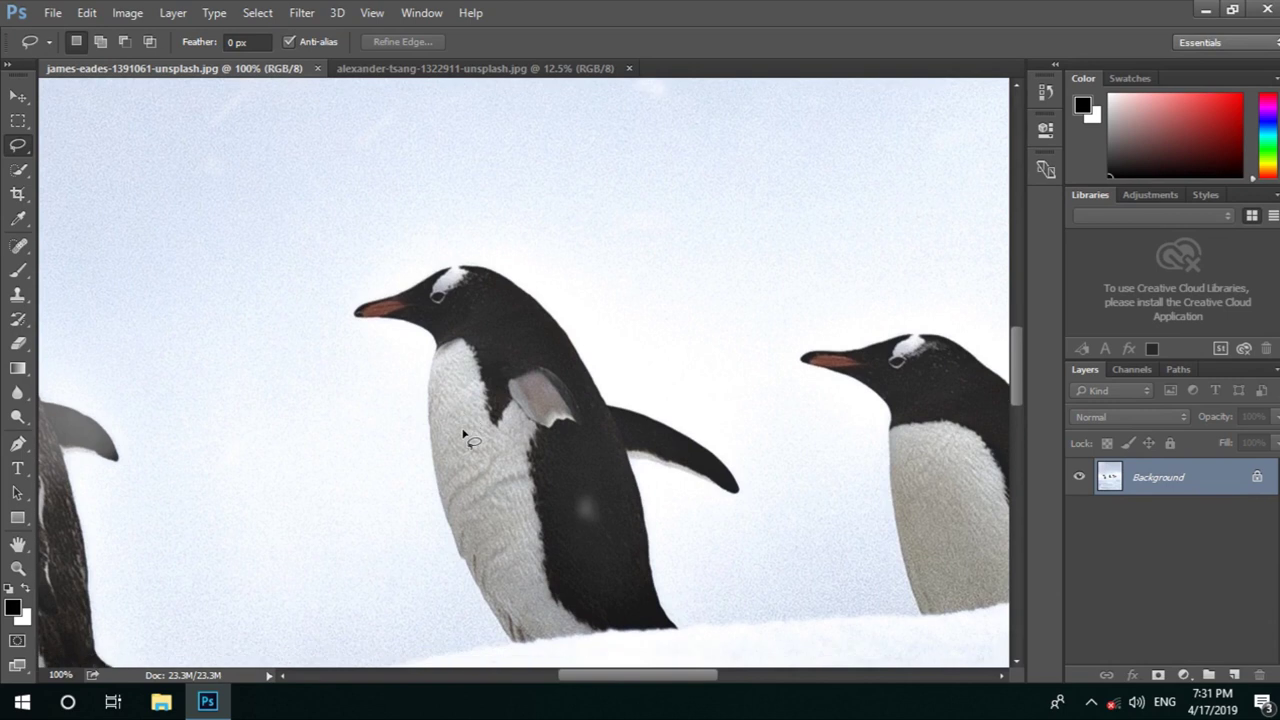
{"action": "scroll", "coordinate": [465, 445], "scroll_direction": "down", "scroll_amount": 1}
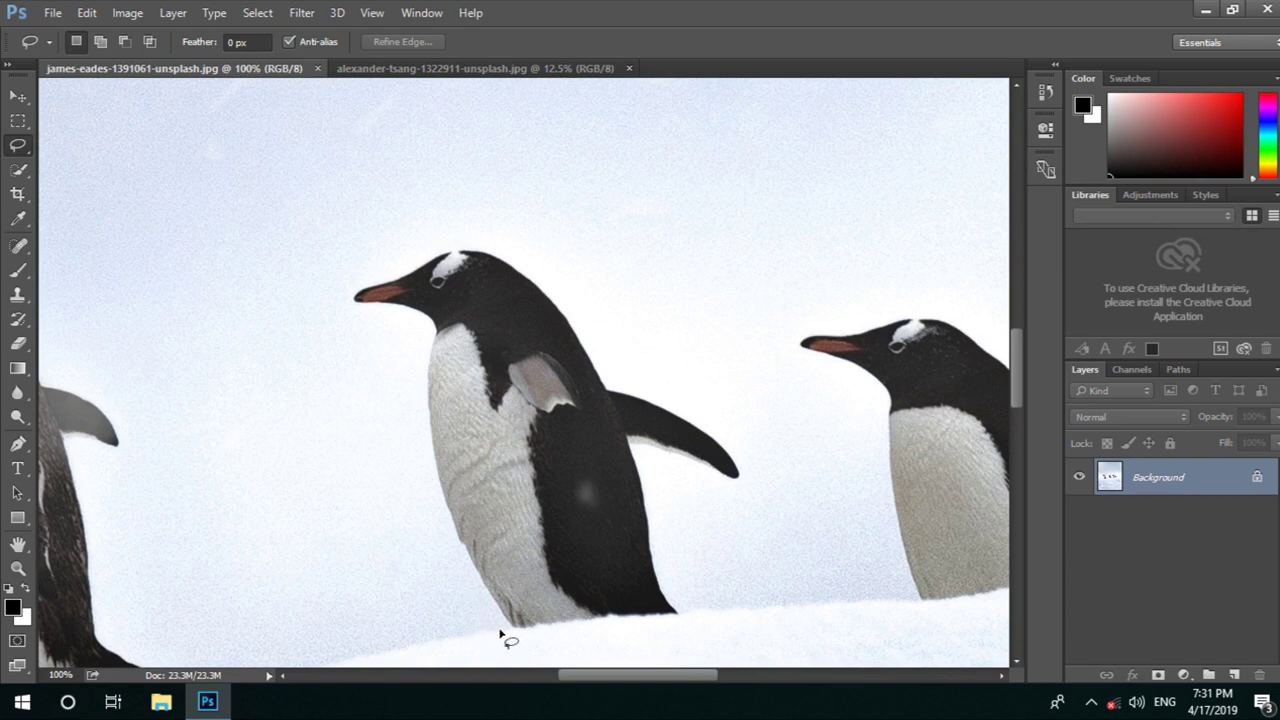
{"action": "mouse_move", "coordinate": [500, 628]}
{"action": "left_mouse_down"}
{"action": "mouse_move", "coordinate": [419, 376]}
{"action": "mouse_move", "coordinate": [604, 302]}
{"action": "mouse_move", "coordinate": [688, 596]}
{"action": "left_mouse_up"}
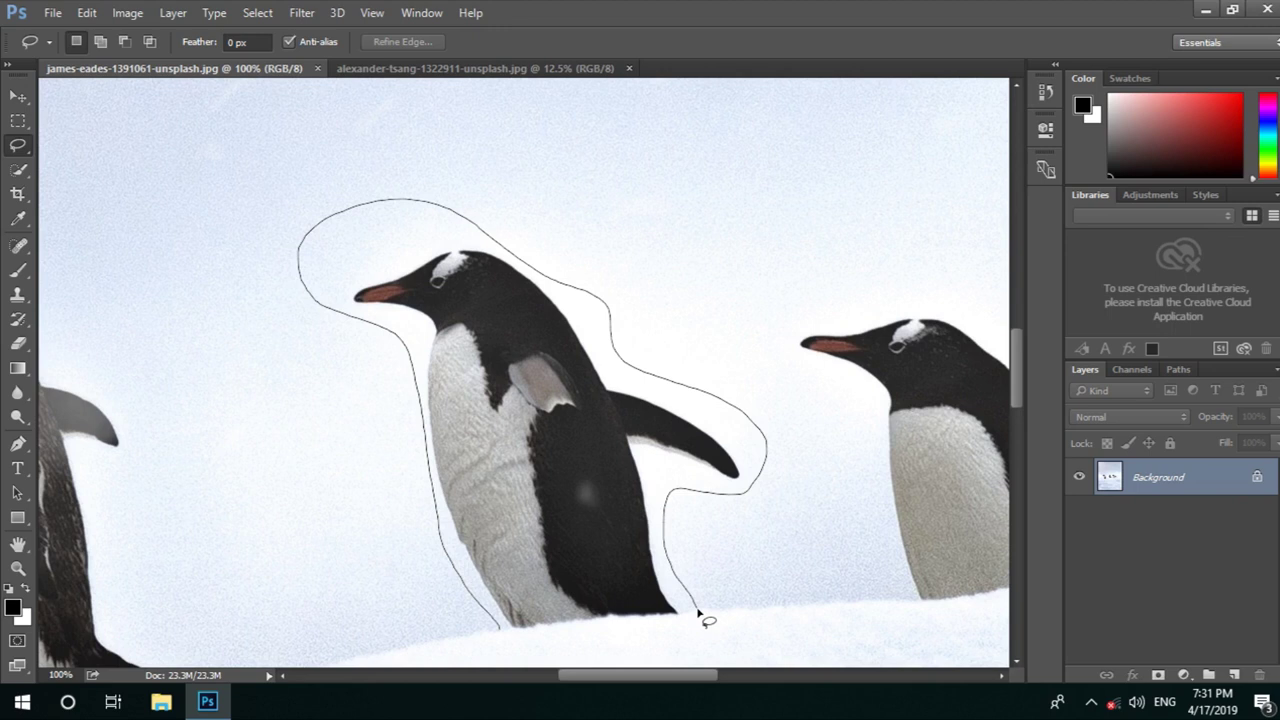
{"action": "left_click_drag", "start_coordinate": [698, 613], "coordinate": [698, 613]}
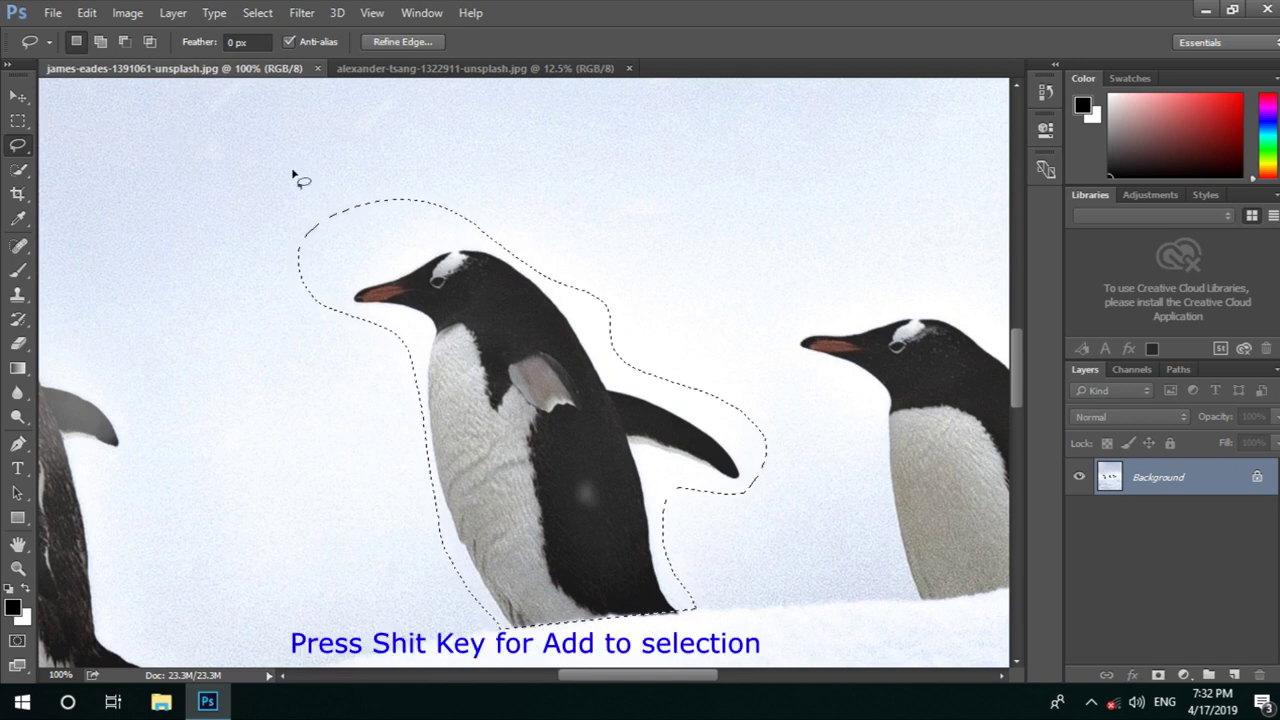
Add an upper-left area to the lasso selection, then trim an extra lobe back off
{"action": "key", "text": "shift"}
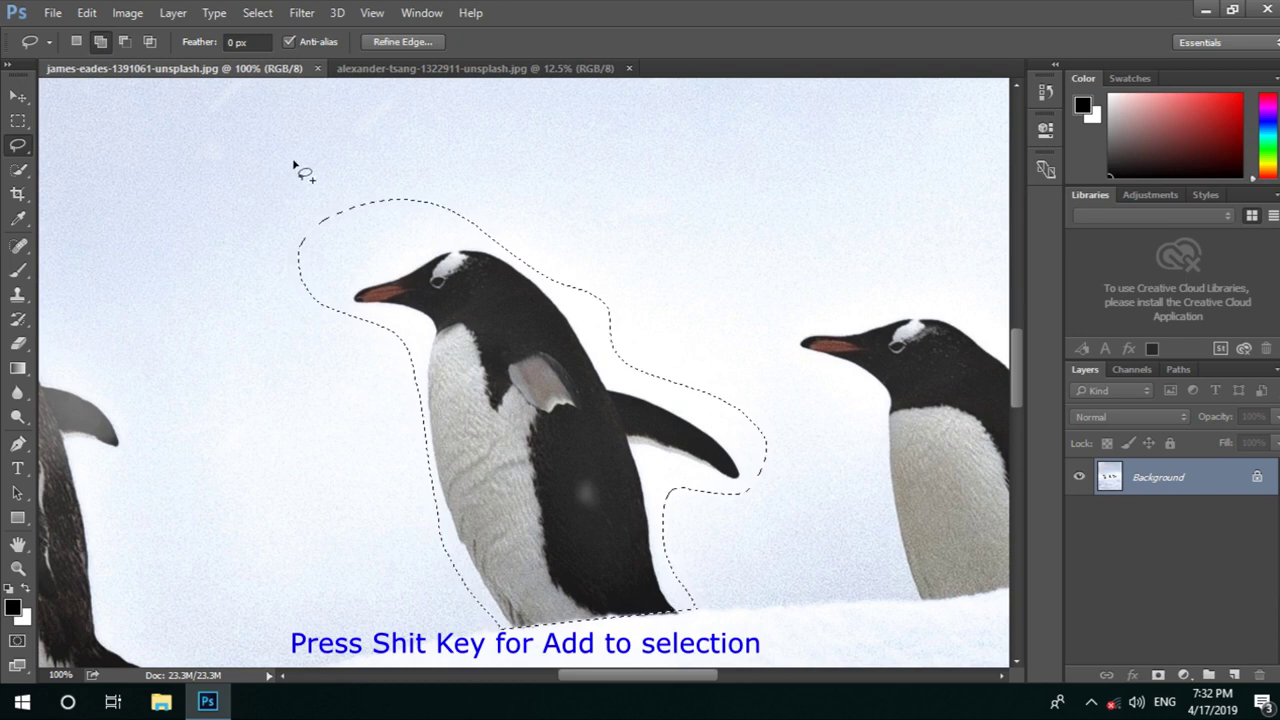
{"action": "left_click_drag", "start_coordinate": [352, 179], "coordinate": [281, 334]}
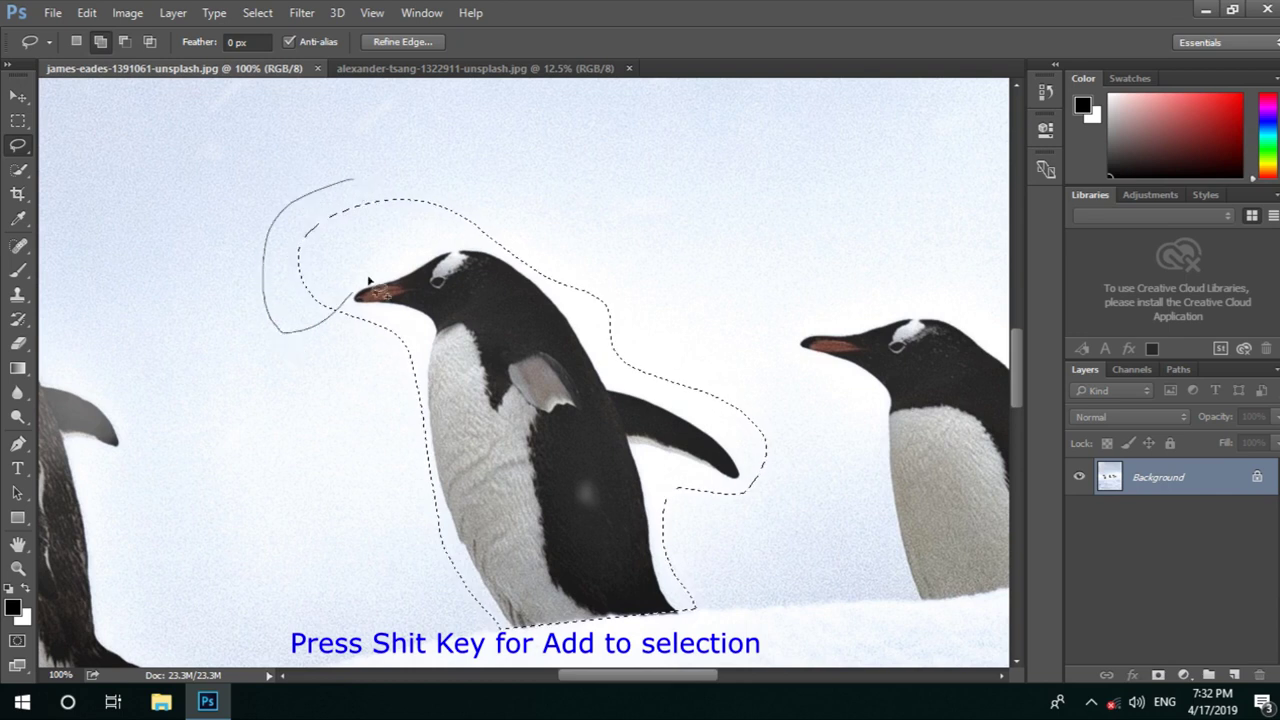
{"action": "left_click_drag", "start_coordinate": [281, 334], "coordinate": [355, 180]}
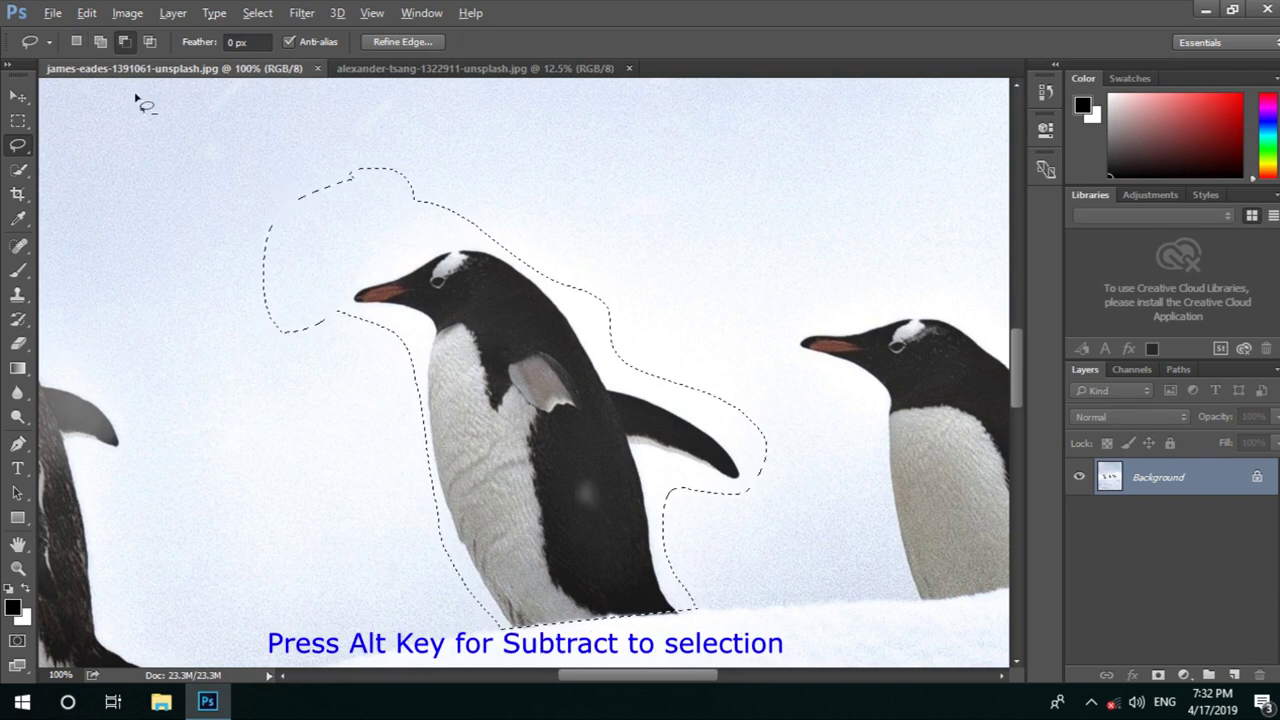
{"action": "left_click_drag", "start_coordinate": [368, 152], "coordinate": [351, 250]}
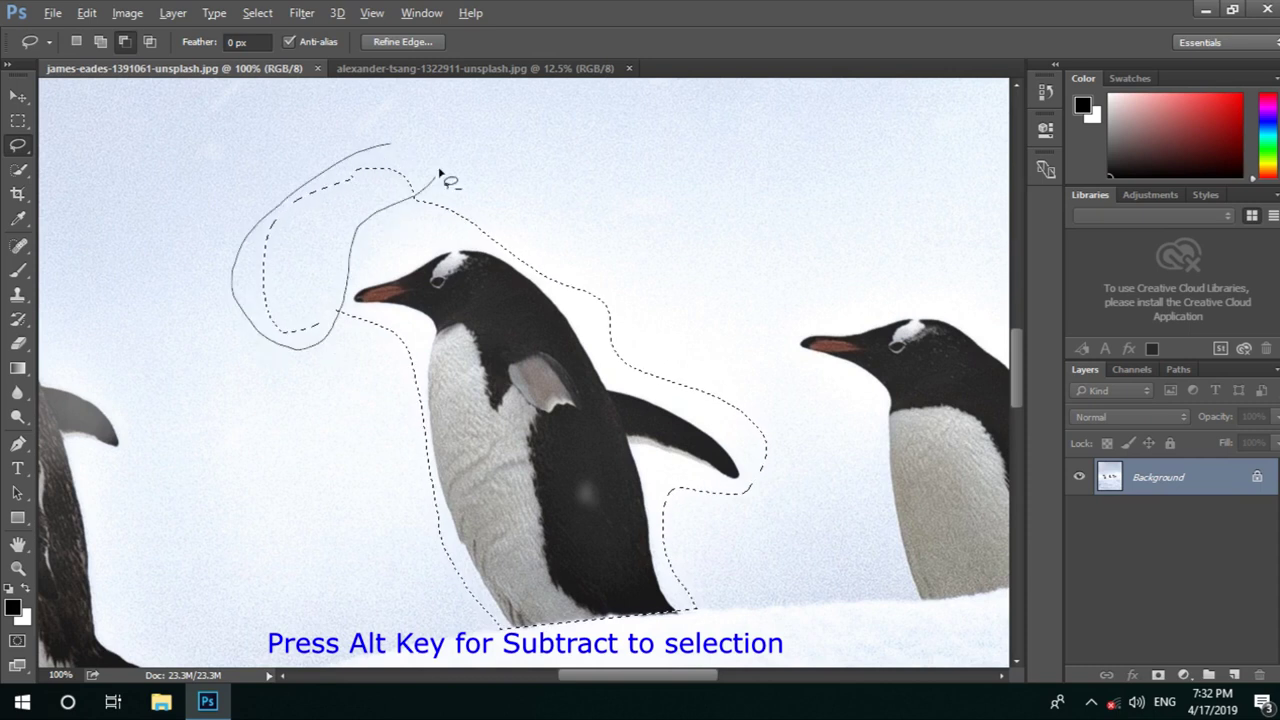
{"action": "left_click_drag", "start_coordinate": [440, 174], "coordinate": [392, 147]}
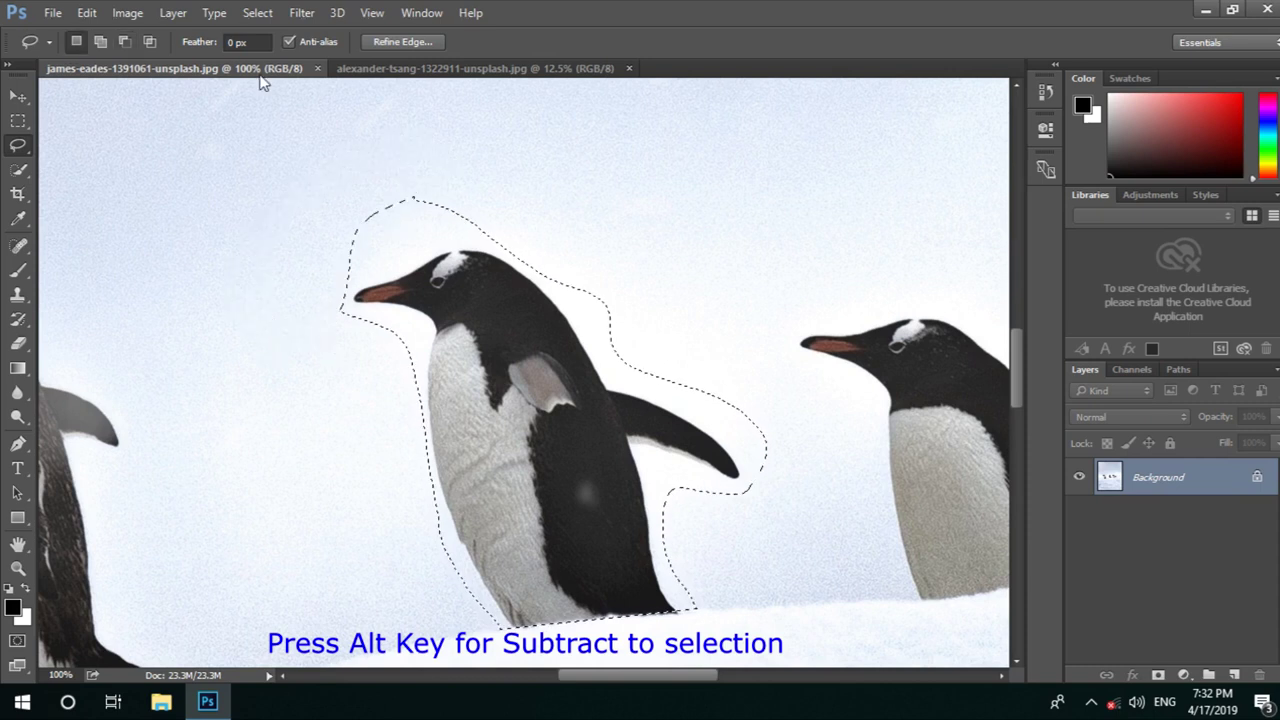
Intersect the selection to keep only the penguin's head and beak, feather at 0 px
{"action": "key", "text": "alt+shift"}
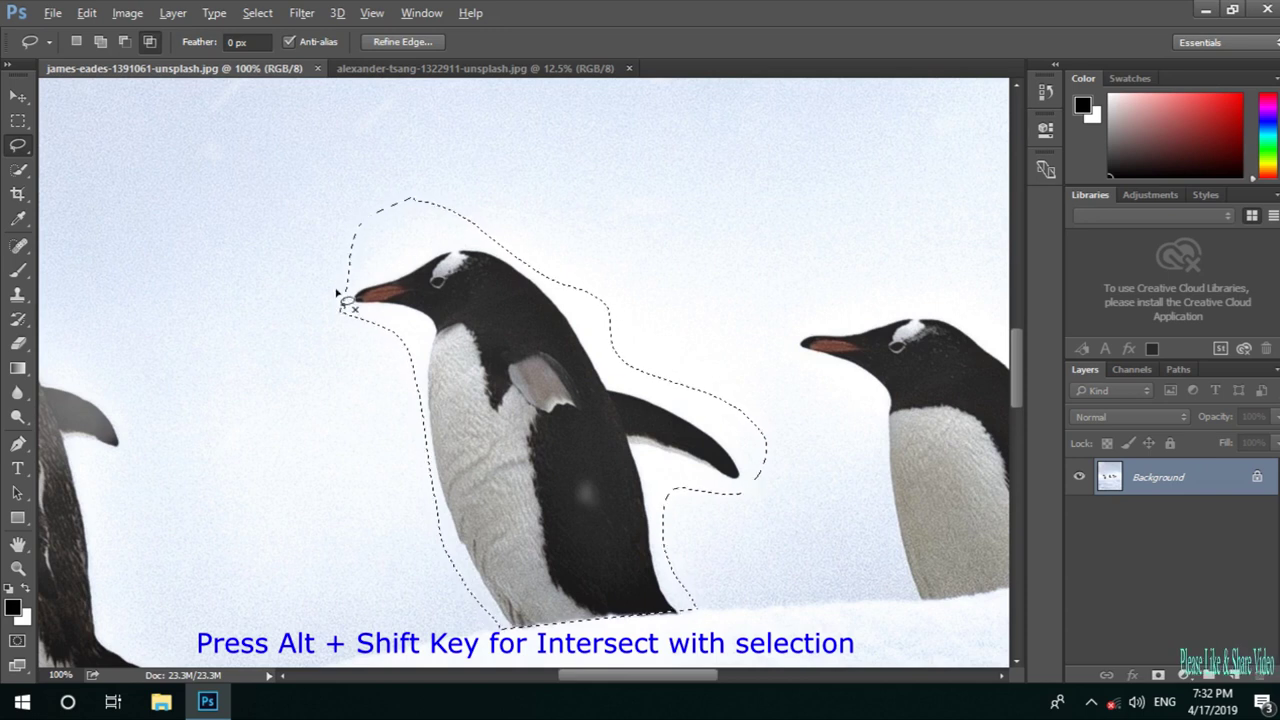
{"action": "mouse_move", "coordinate": [323, 273]}
{"action": "left_mouse_down"}
{"action": "mouse_move", "coordinate": [548, 330]}
{"action": "mouse_move", "coordinate": [486, 234]}
{"action": "mouse_move", "coordinate": [352, 245]}
{"action": "mouse_move", "coordinate": [321, 279]}
{"action": "left_mouse_up"}
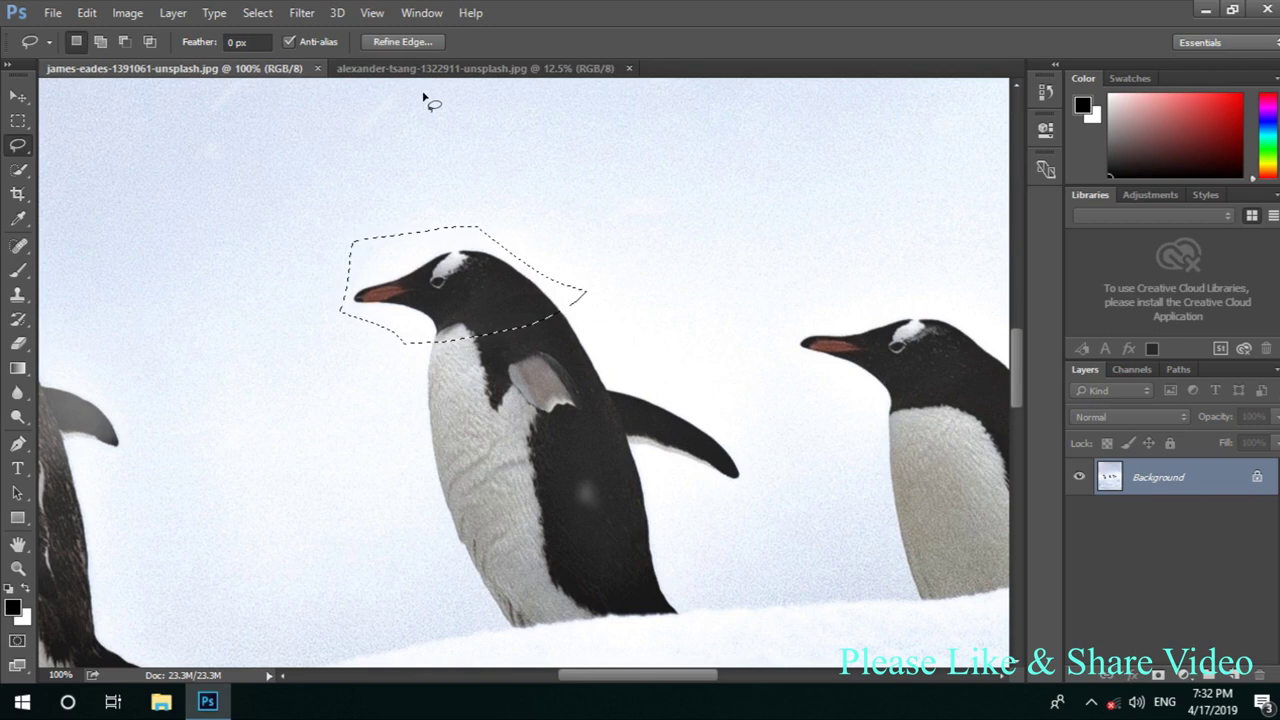
{"action": "left_click", "coordinate": [237, 41]}
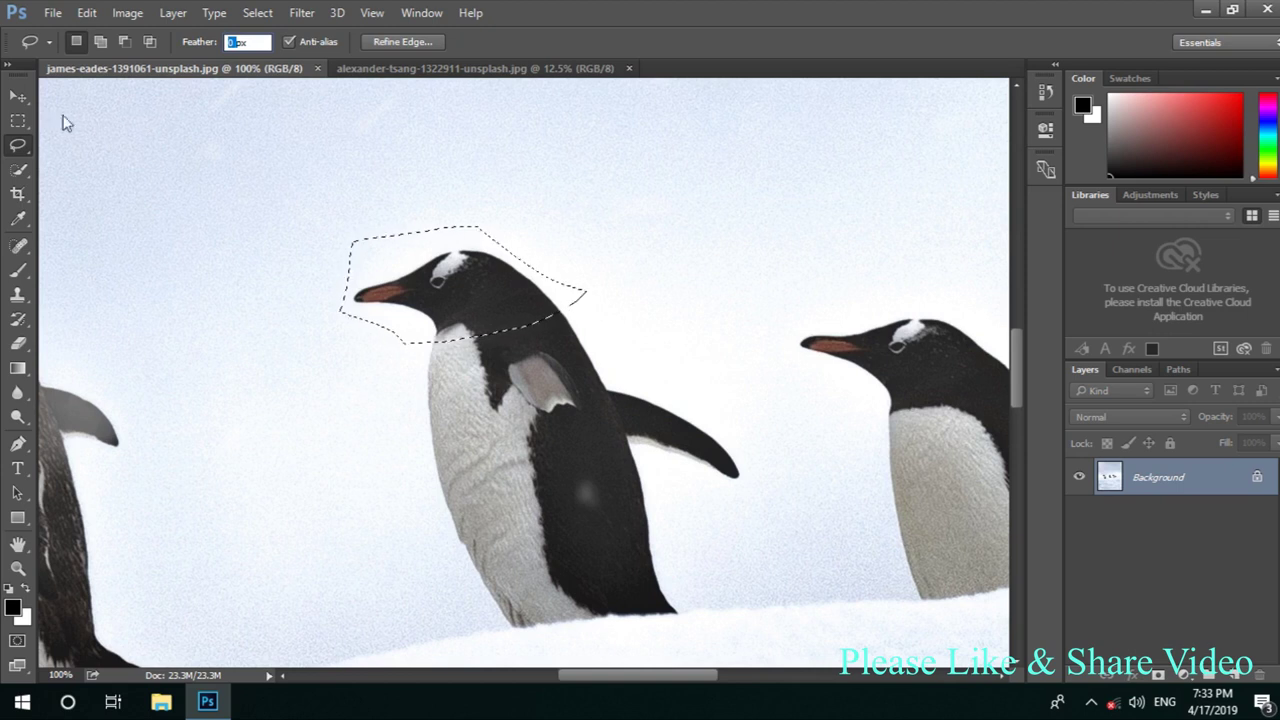
Switch to the Polygonal Lasso Tool and deselect the head selection
{"action": "right_click", "coordinate": [30, 147]}
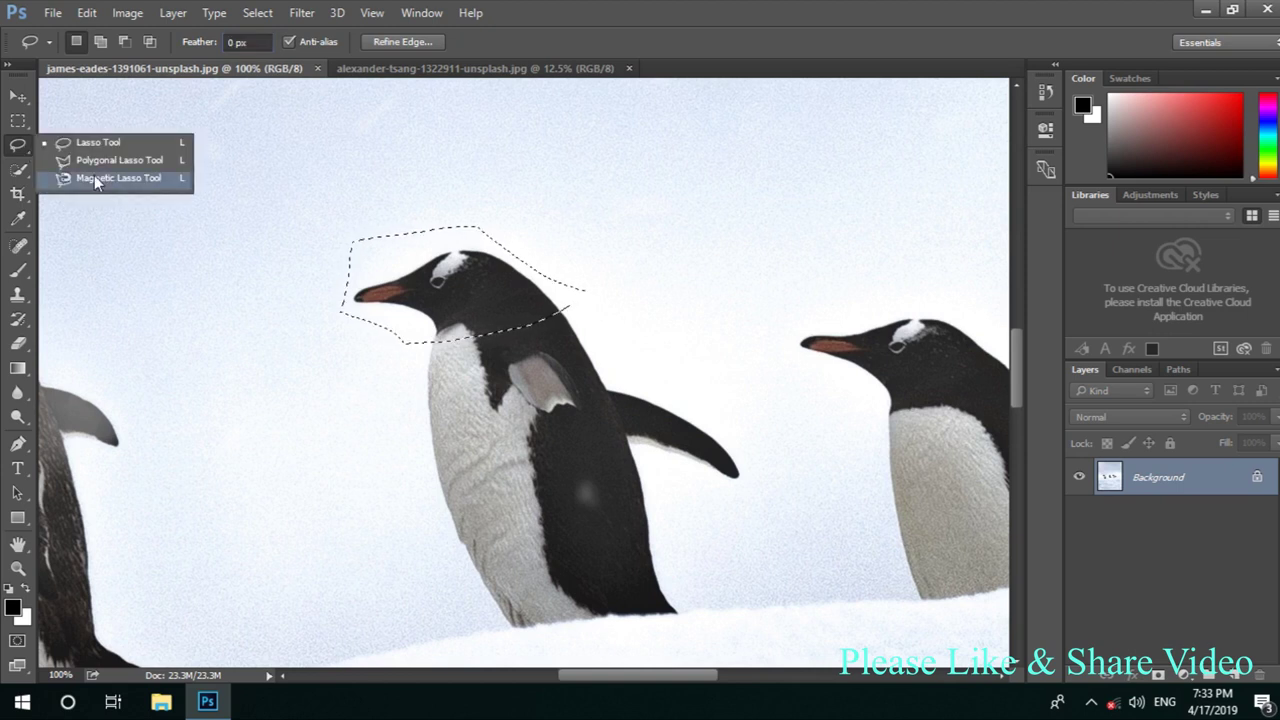
{"action": "left_click", "coordinate": [122, 163]}
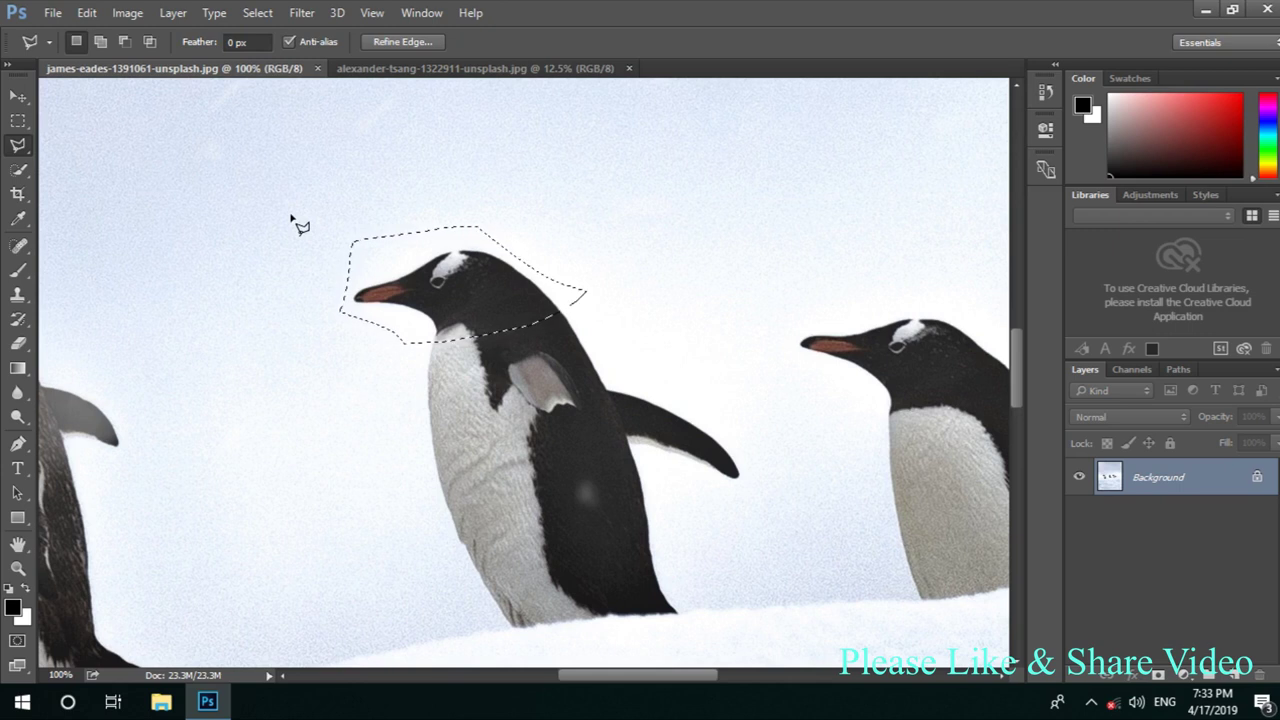
{"action": "key", "text": "ctrl+d"}
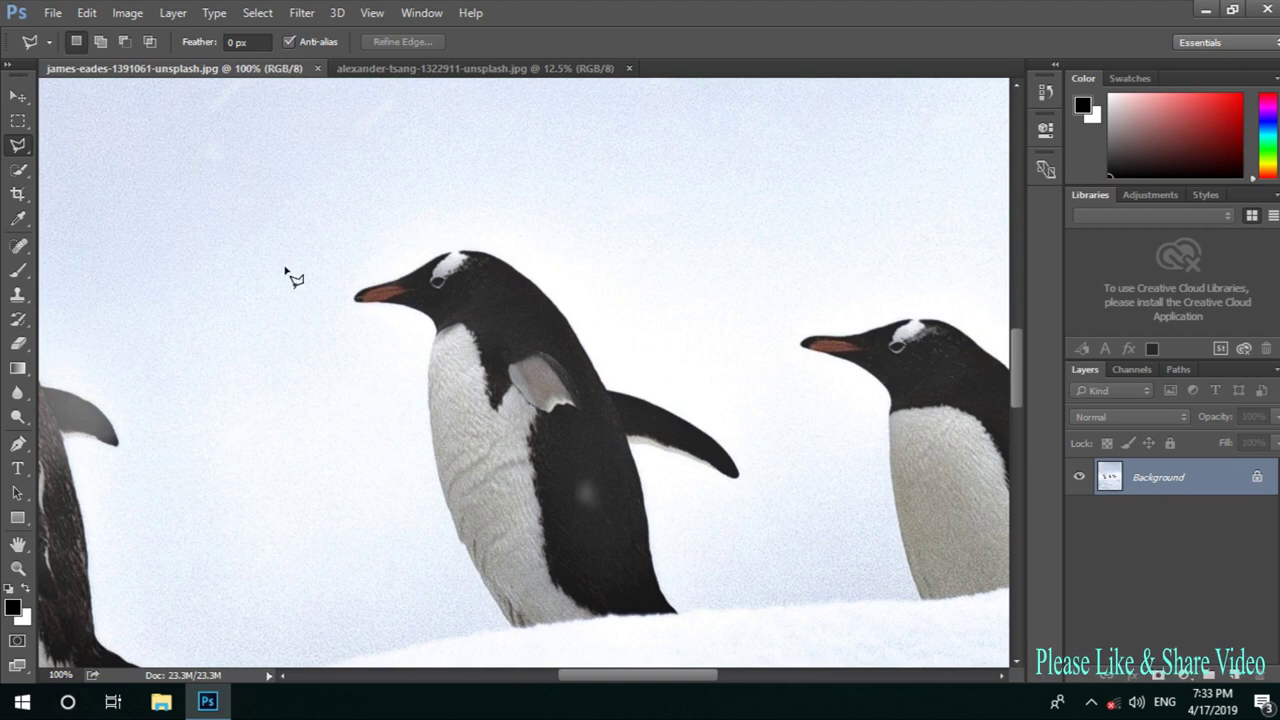
Place Polygonal Lasso points around the middle penguin, past its beak, head and flipper
{"action": "left_click", "coordinate": [505, 631]}
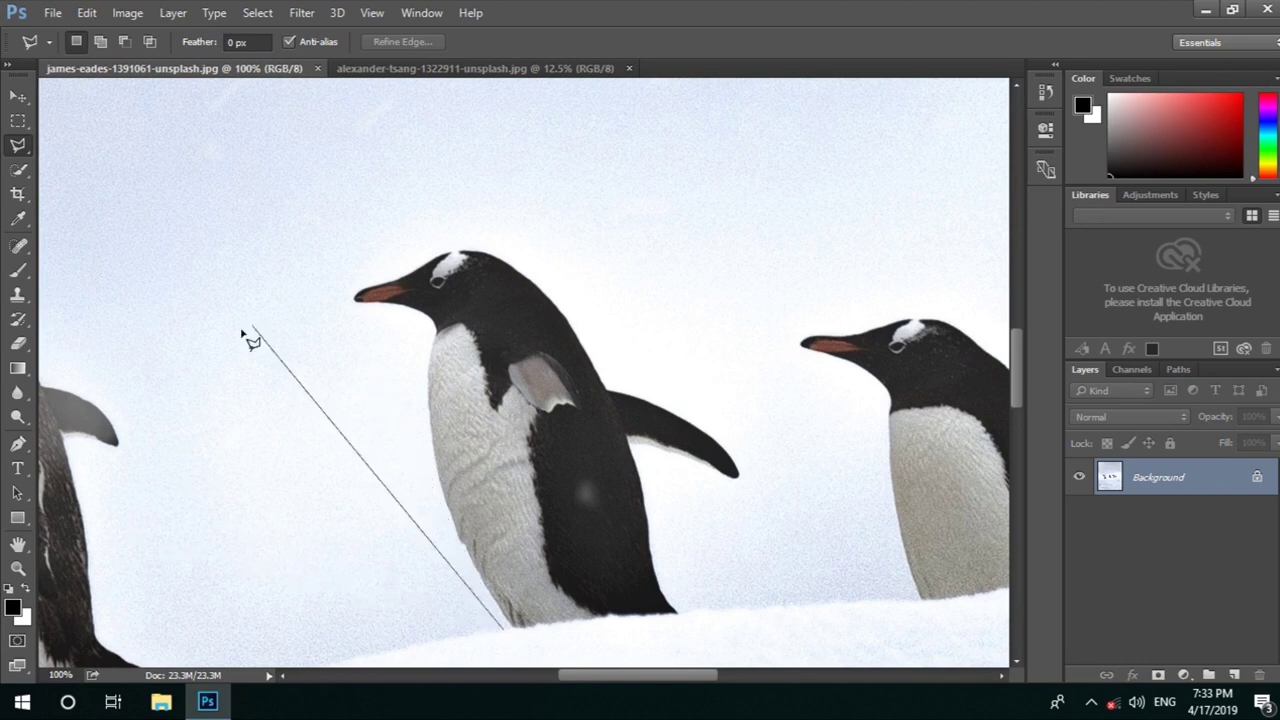
{"action": "left_click", "coordinate": [385, 443]}
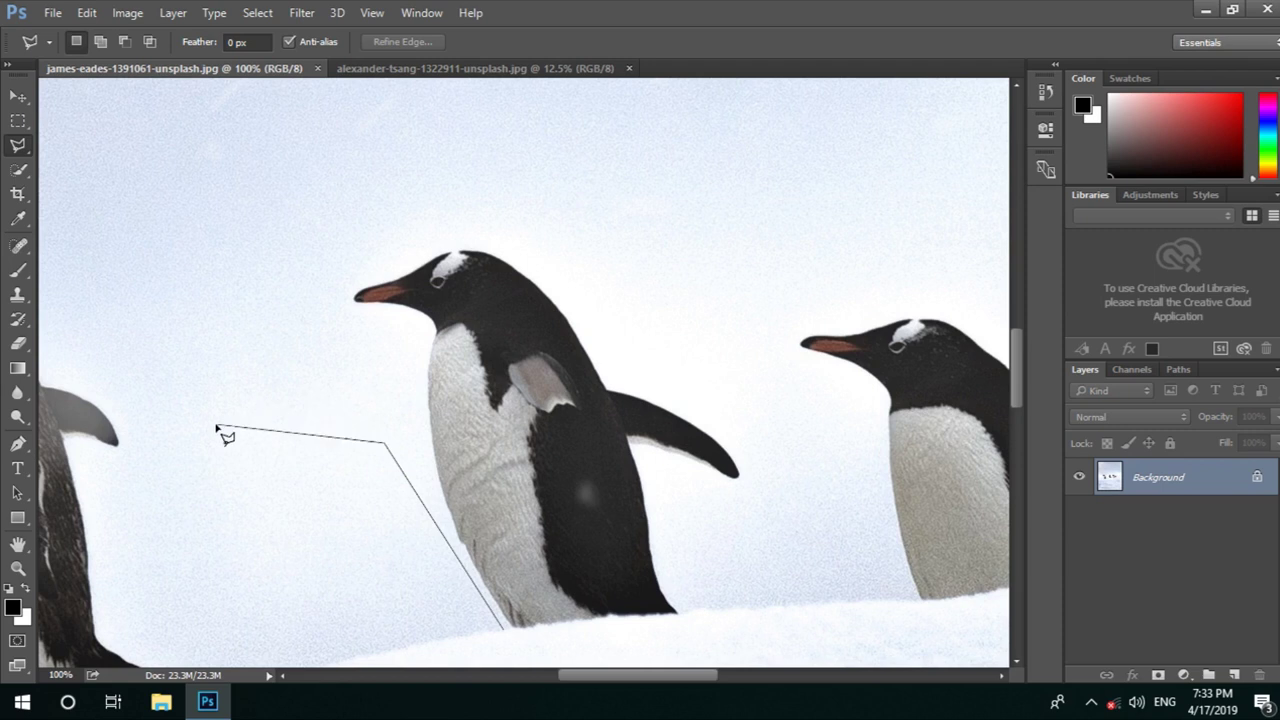
{"action": "left_click", "coordinate": [316, 291]}
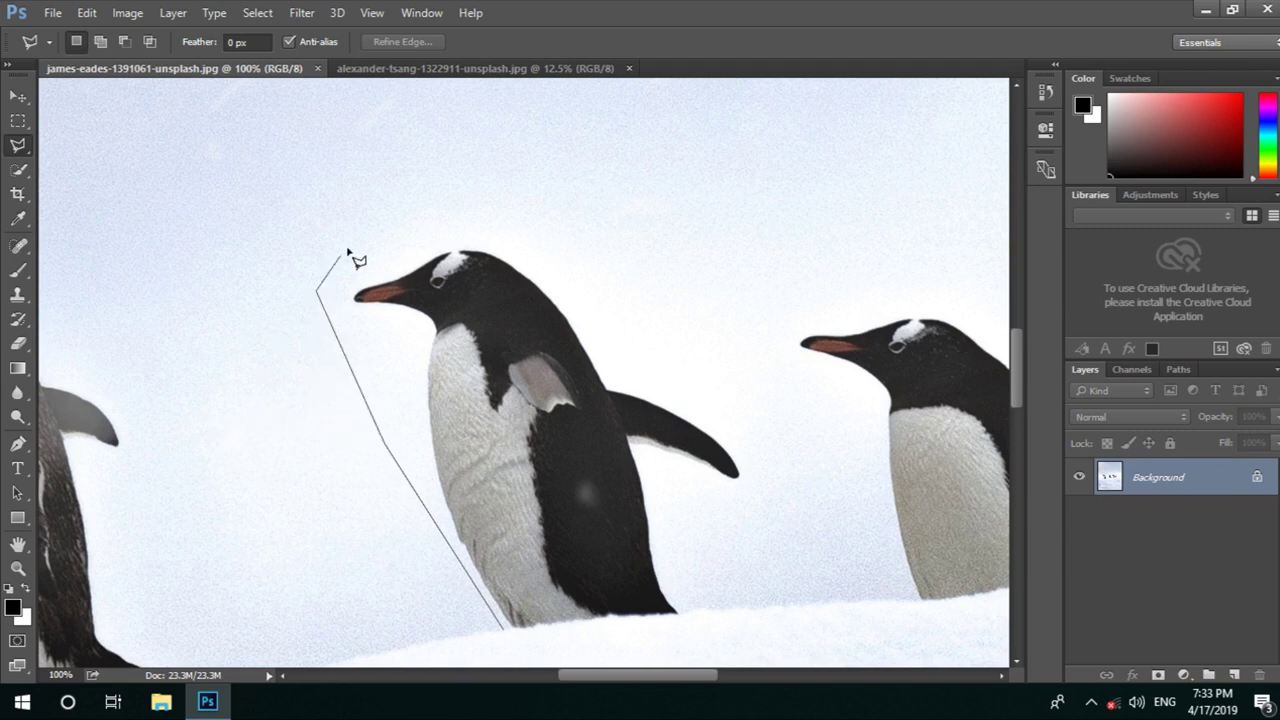
{"action": "left_click", "coordinate": [445, 191]}
{"action": "left_click", "coordinate": [580, 236]}
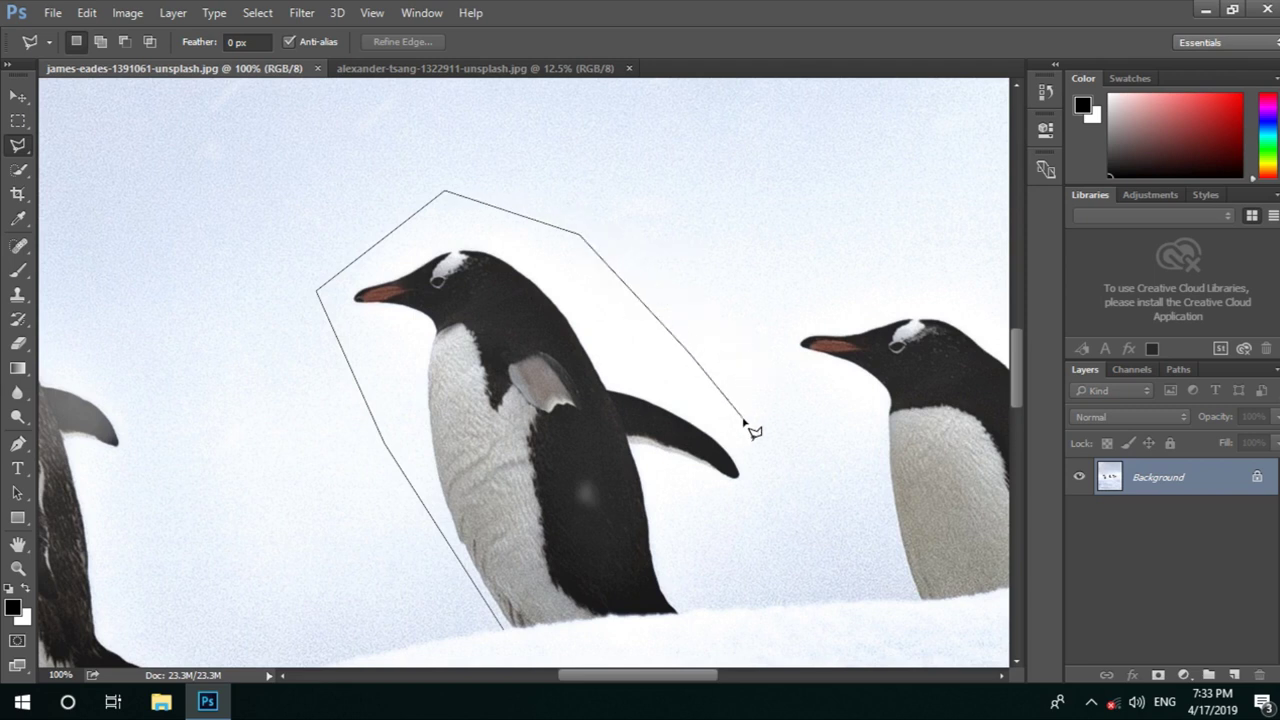
{"action": "left_click", "coordinate": [782, 512]}
{"action": "left_click", "coordinate": [704, 638]}
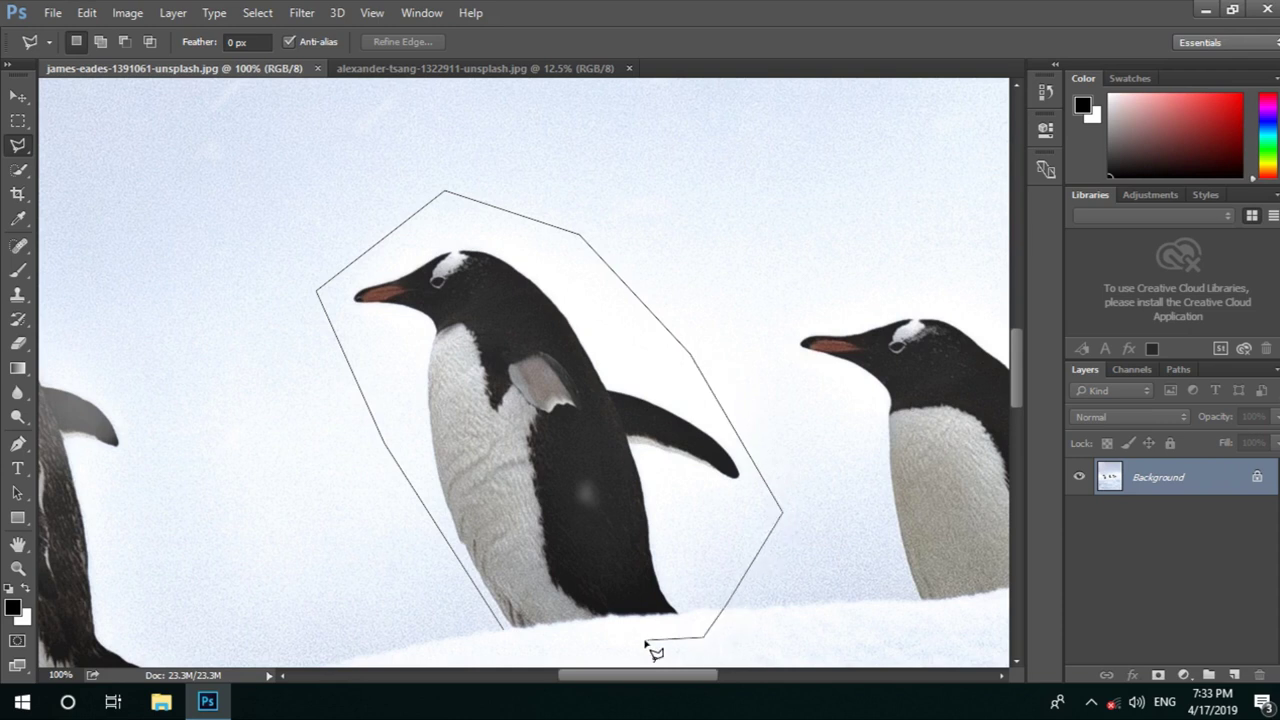
{"action": "double_click", "coordinate": [528, 630]}
Close the outline into a whole-penguin selection, then deselect it with Ctrl+D
{"action": "left_click_drag", "start_coordinate": [569, 509], "coordinate": [563, 398]}
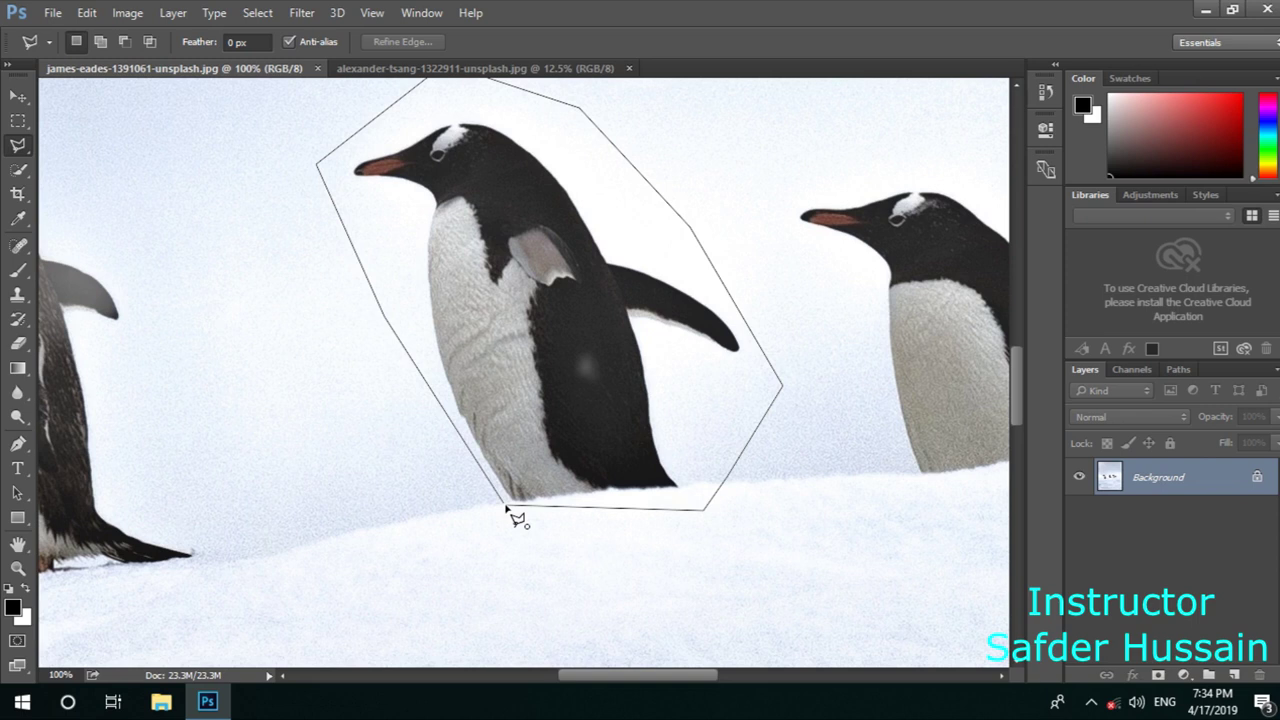
{"action": "left_click", "coordinate": [508, 511]}
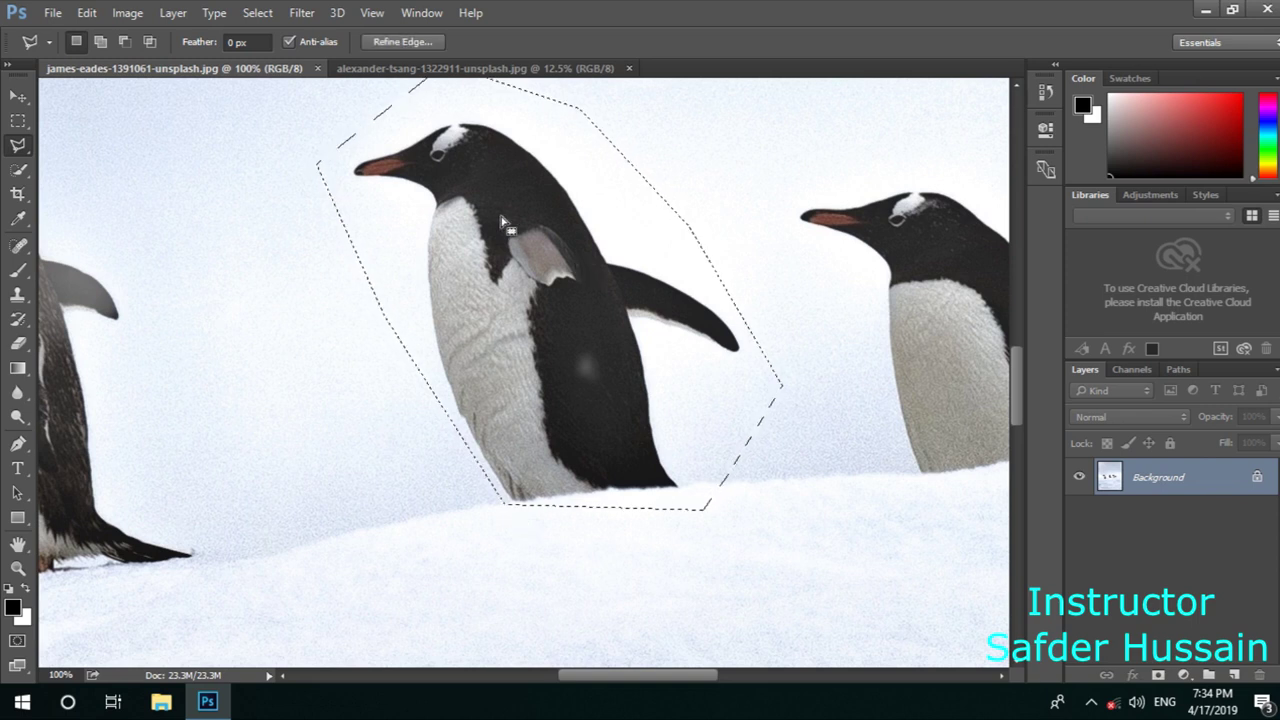
{"action": "scroll", "coordinate": [510, 240], "scroll_direction": "down", "scroll_amount": 1}
{"action": "scroll", "coordinate": [510, 240], "scroll_direction": "down", "scroll_amount": 1}
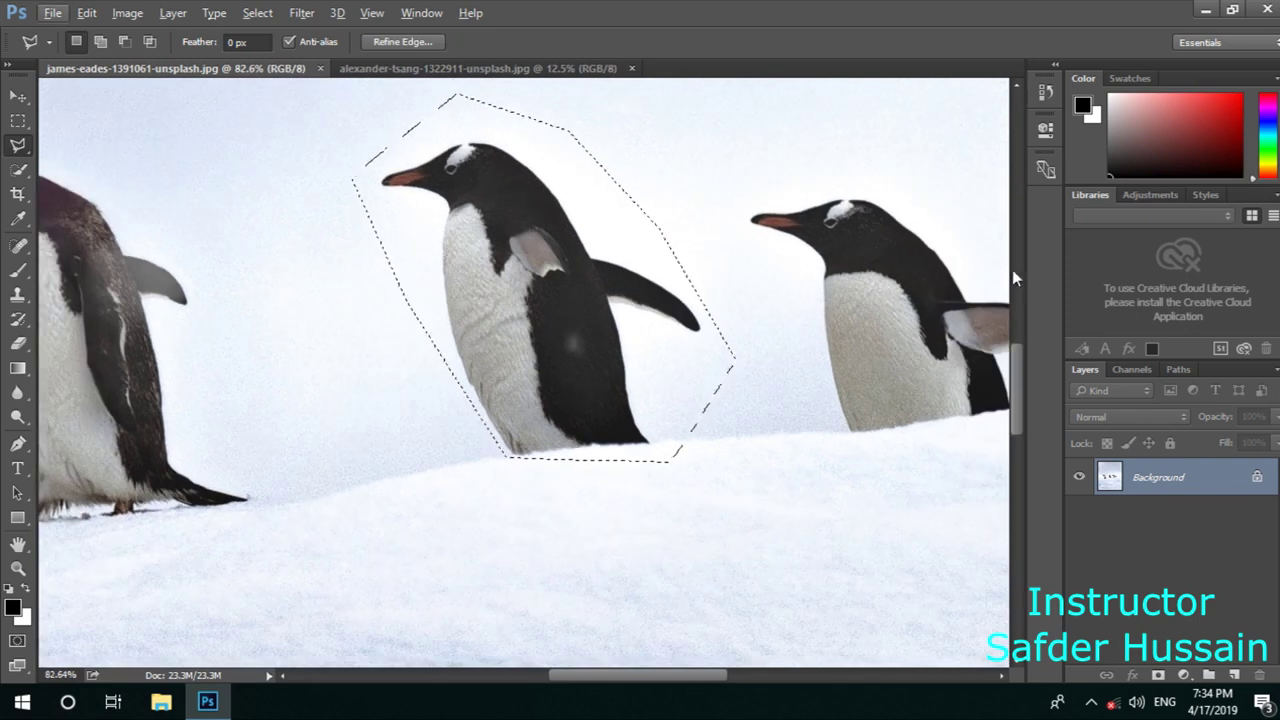
{"action": "left_click_drag", "start_coordinate": [1021, 360], "coordinate": [1023, 355]}
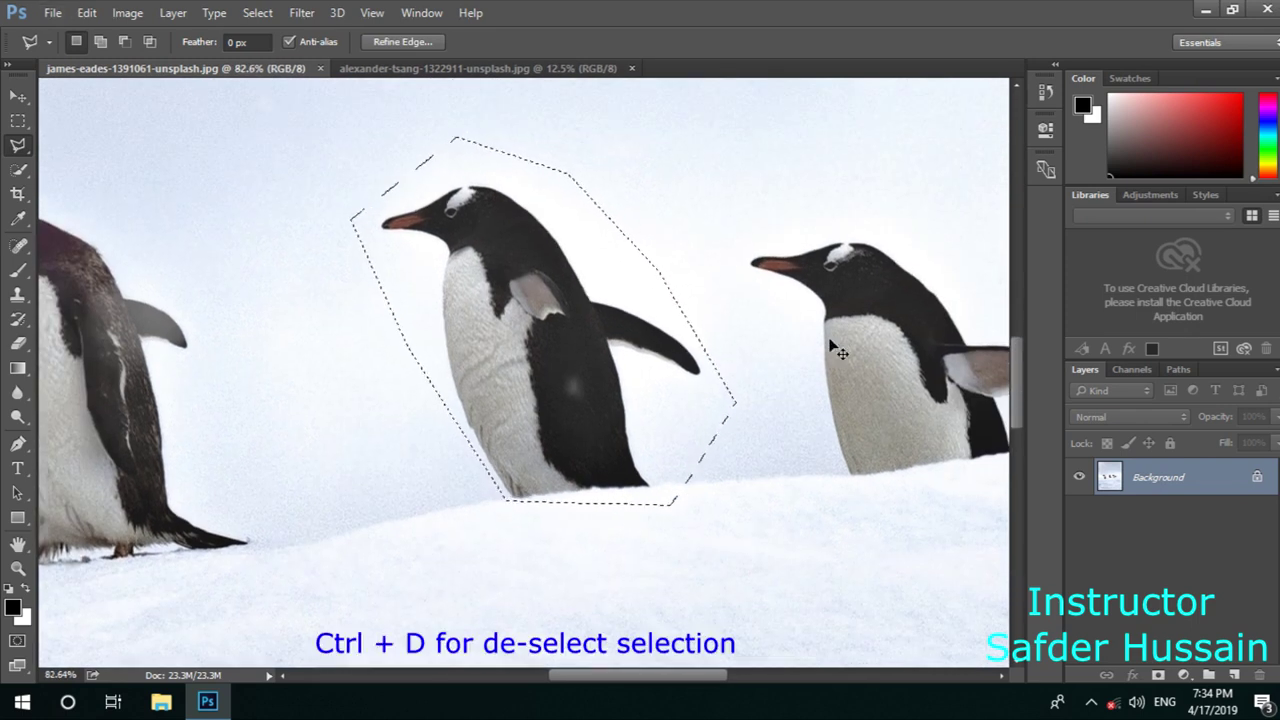
{"action": "key", "text": "ctrl+d"}
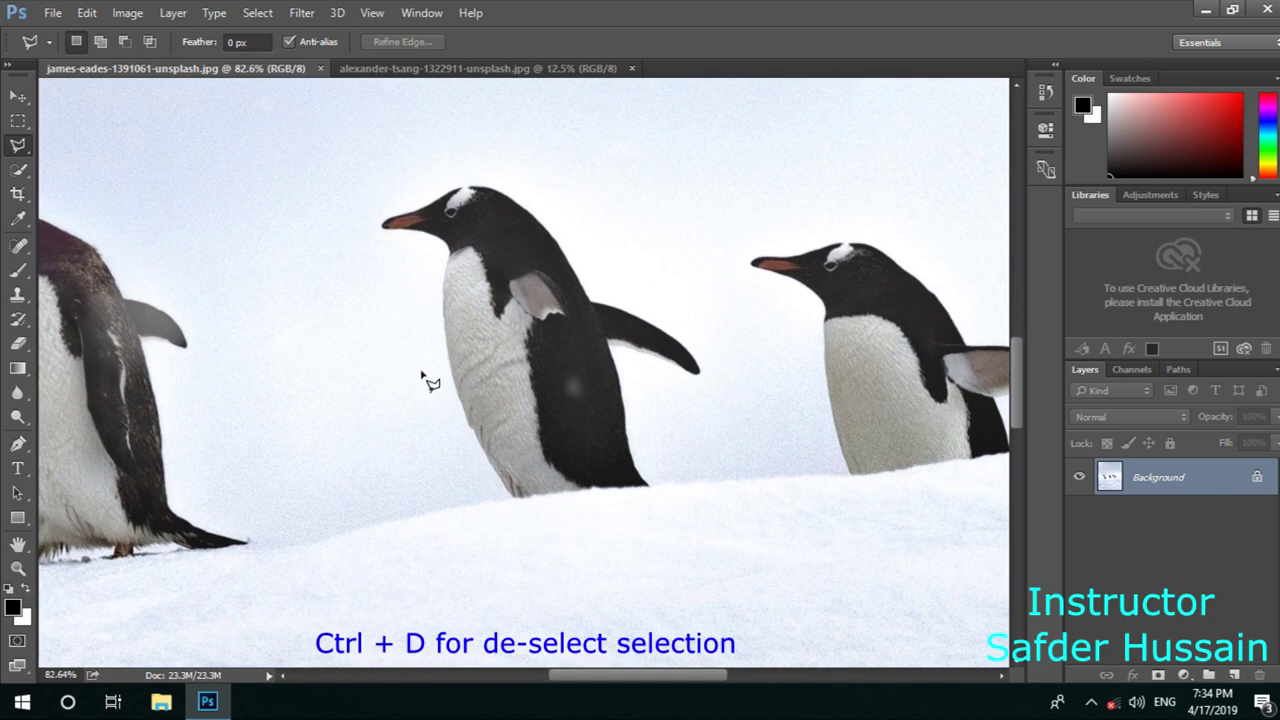
Outline the middle penguin's head and chest with polygon points, close it, then deselect
{"action": "left_click", "coordinate": [501, 502]}
{"action": "left_click", "coordinate": [361, 305]}
{"action": "left_click", "coordinate": [384, 141]}
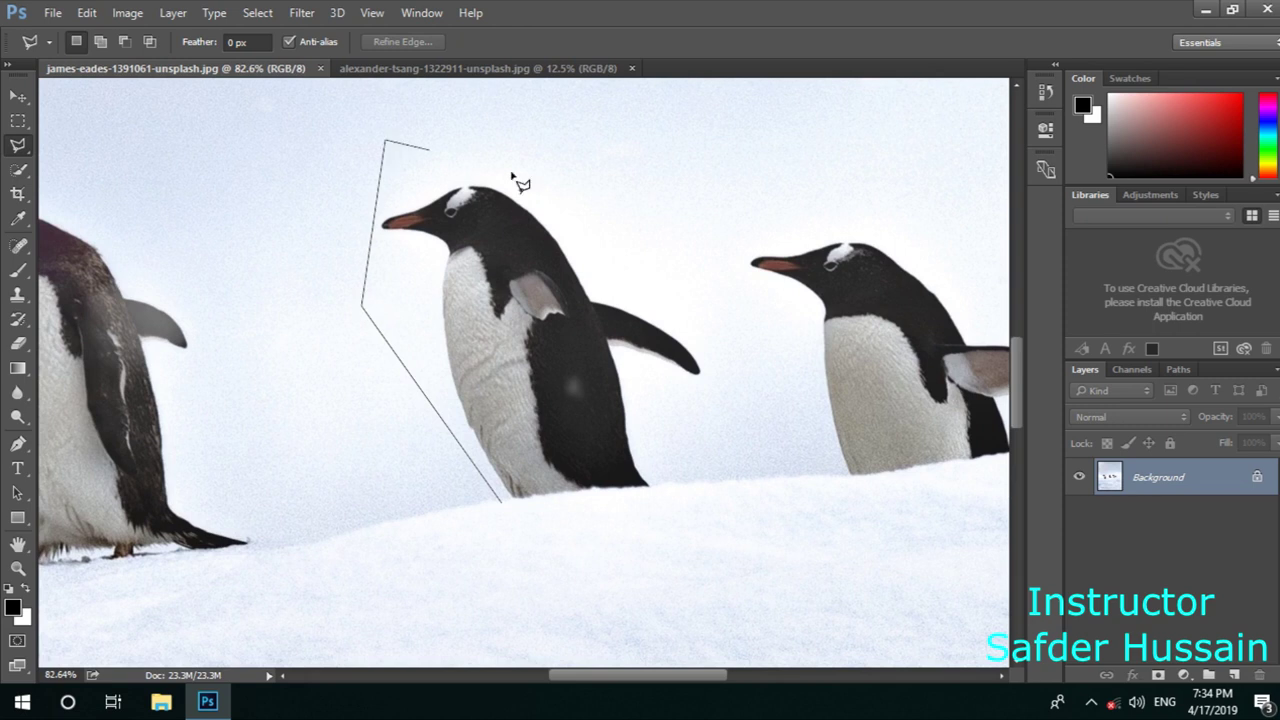
{"action": "left_click", "coordinate": [668, 231]}
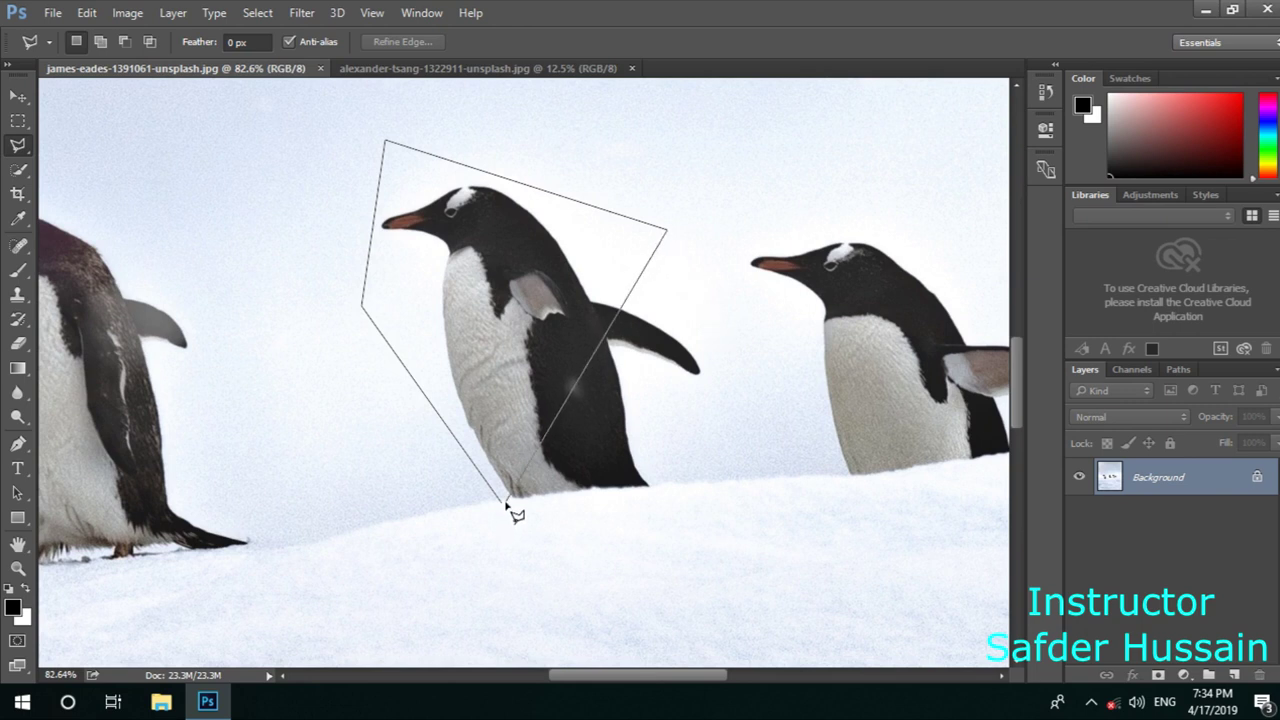
{"action": "double_click", "coordinate": [719, 329]}
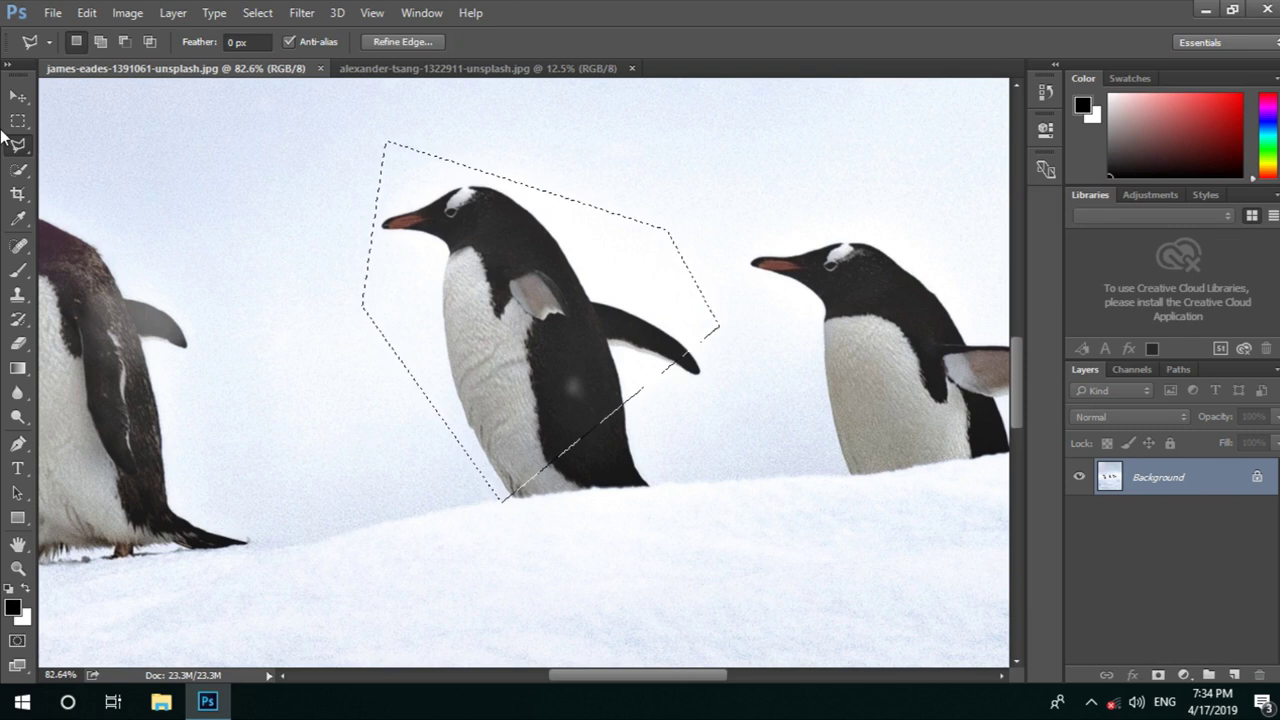
{"action": "key", "text": "ctrl+d"}
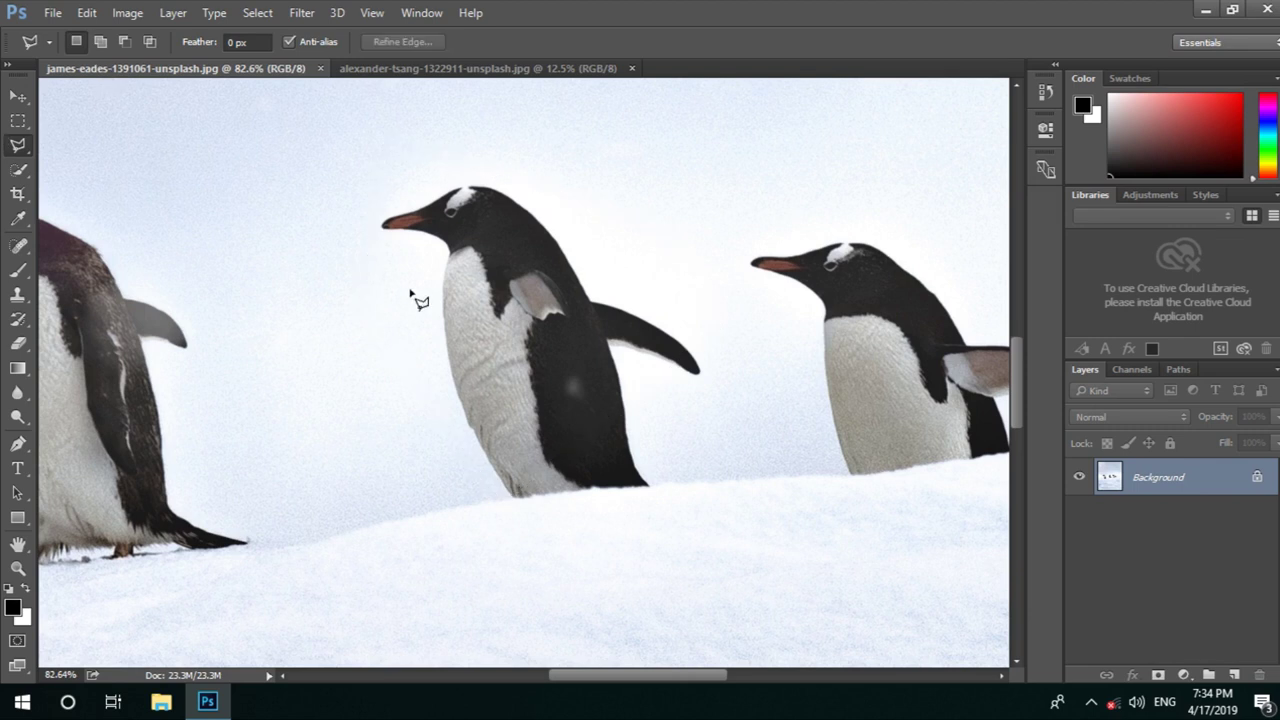
Place polygon points from the penguin's feet up past its chest, beak and head
{"action": "left_click", "coordinate": [500, 497]}
{"action": "left_click", "coordinate": [360, 246]}
{"action": "left_click", "coordinate": [352, 150]}
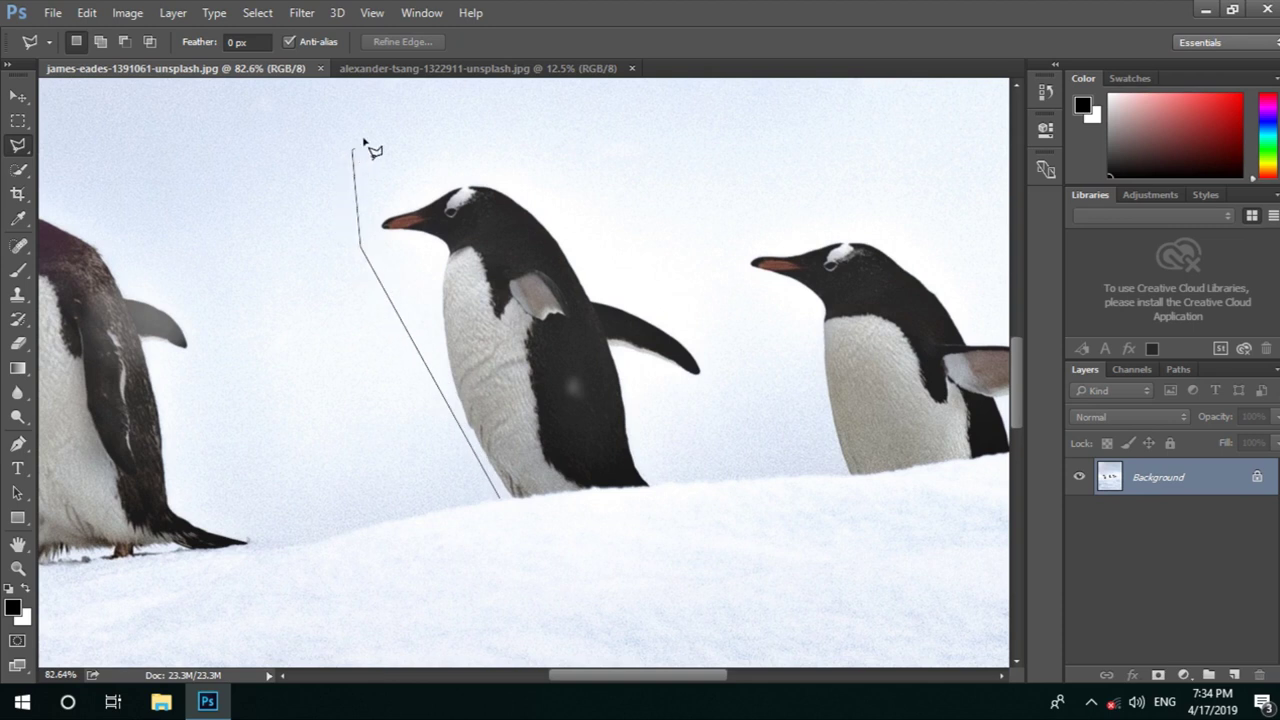
{"action": "left_click", "coordinate": [390, 95]}
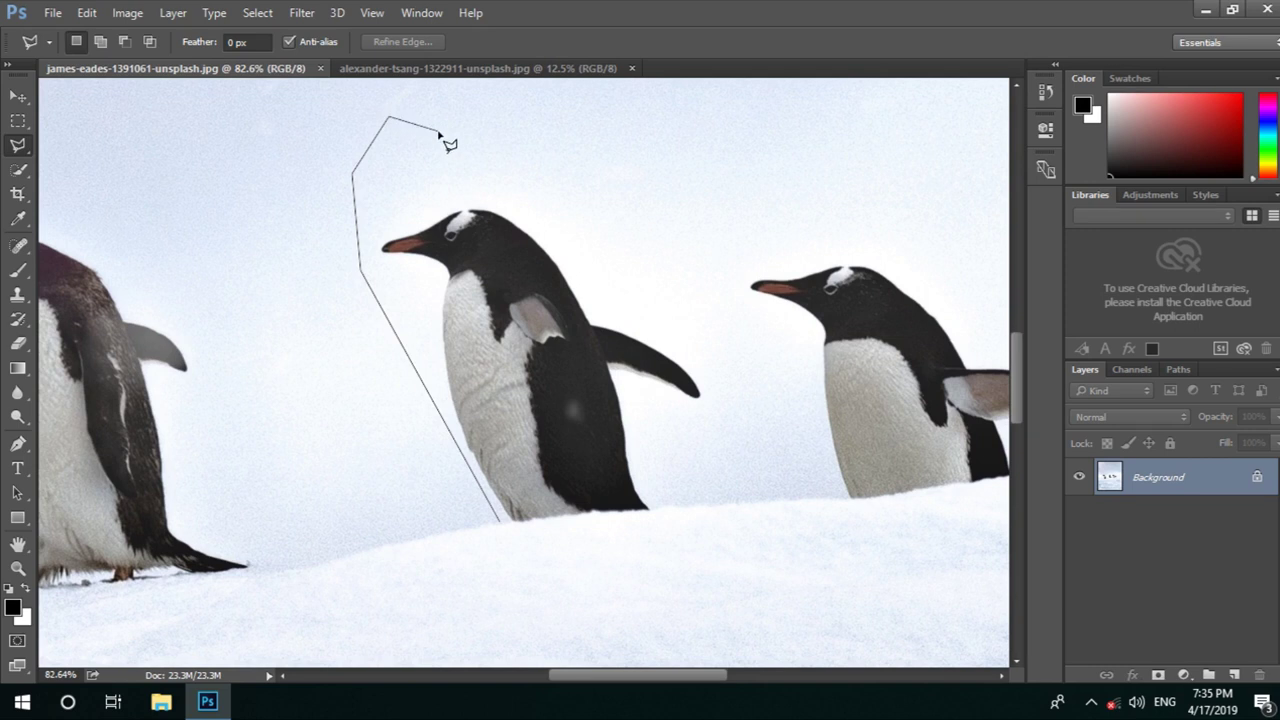
Remove three misplaced points, close the outline as a small triangle, then deselect
{"action": "key", "text": "BackSpace"}
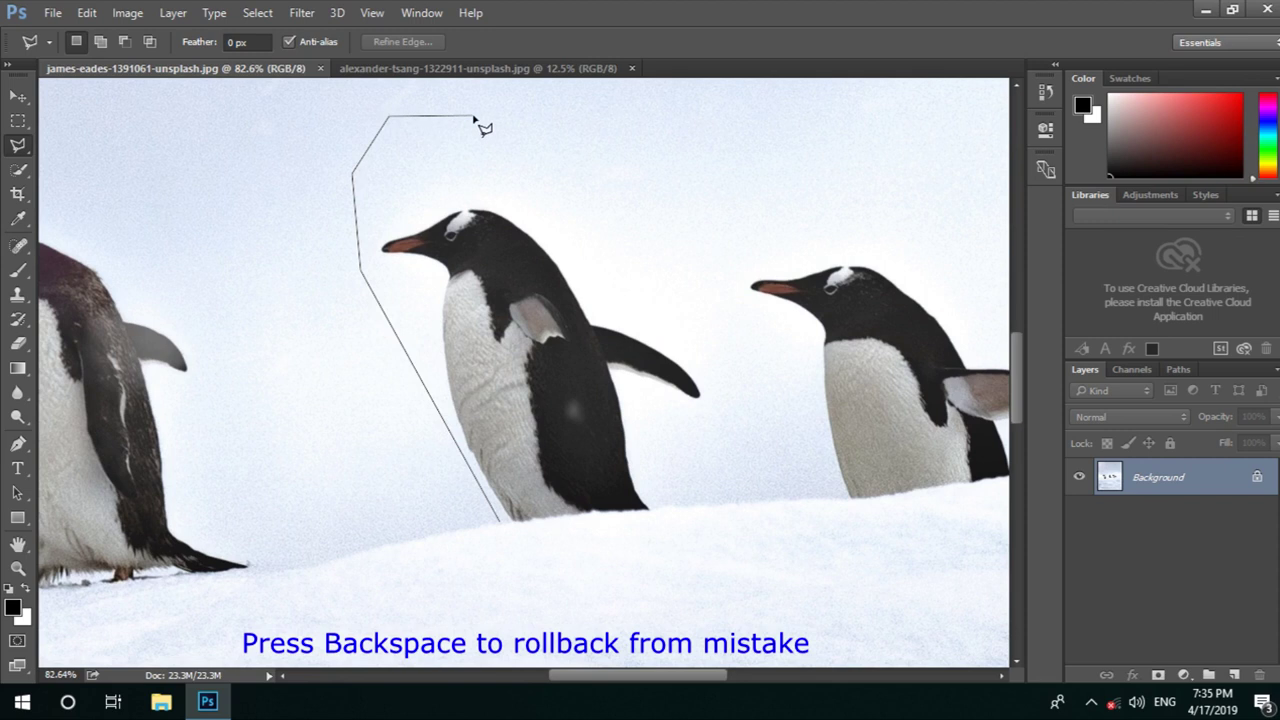
{"action": "key", "text": "BackSpace"}
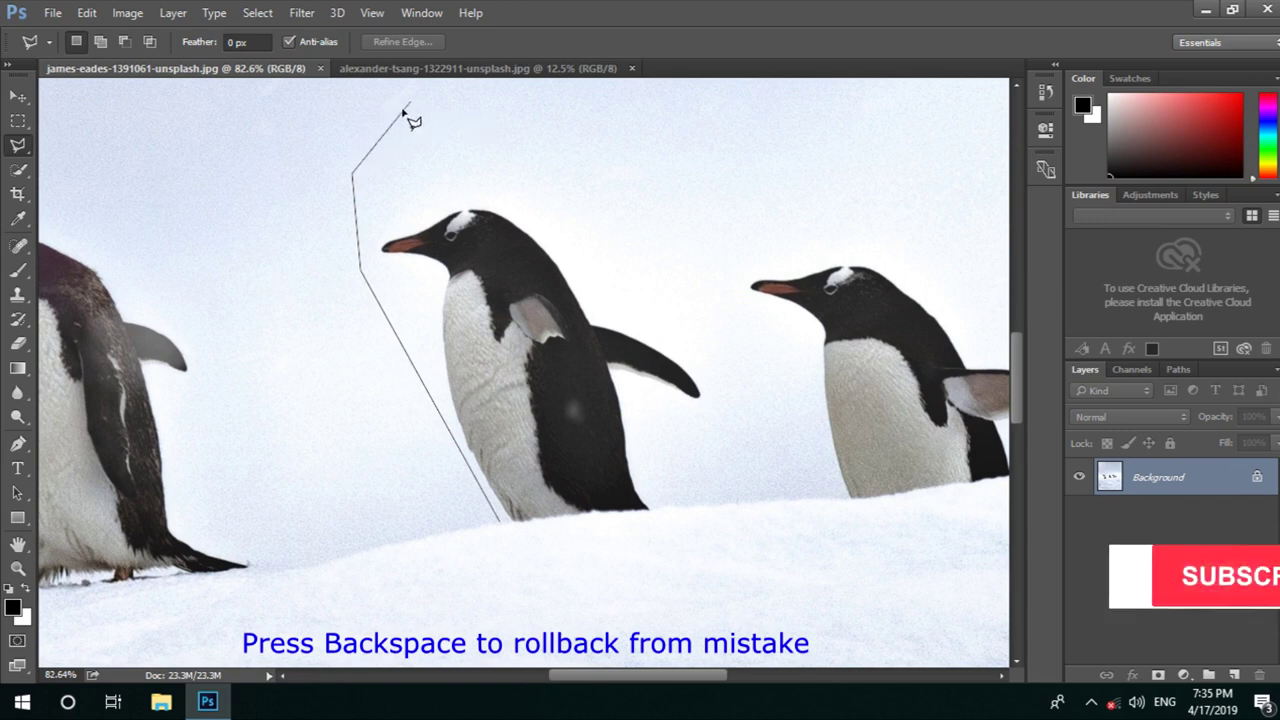
{"action": "key", "text": "BackSpace"}
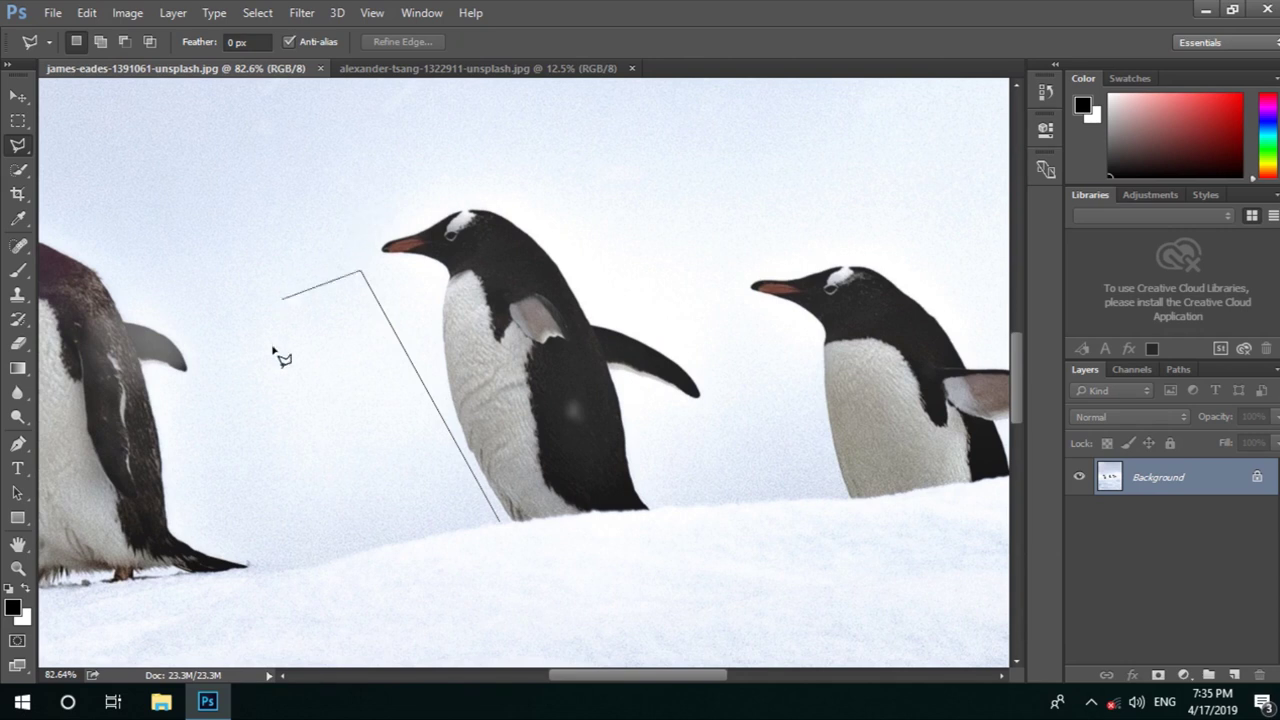
{"action": "double_click", "coordinate": [323, 530]}
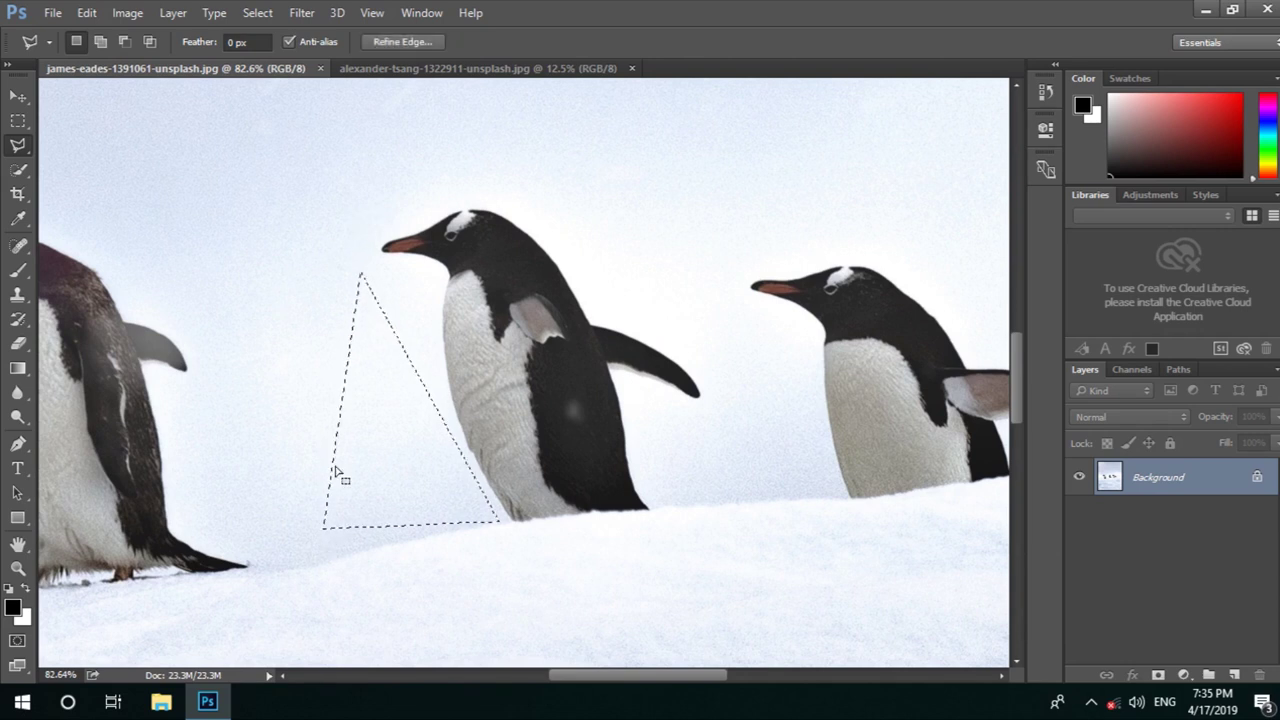
{"action": "key", "text": "ctrl+d"}
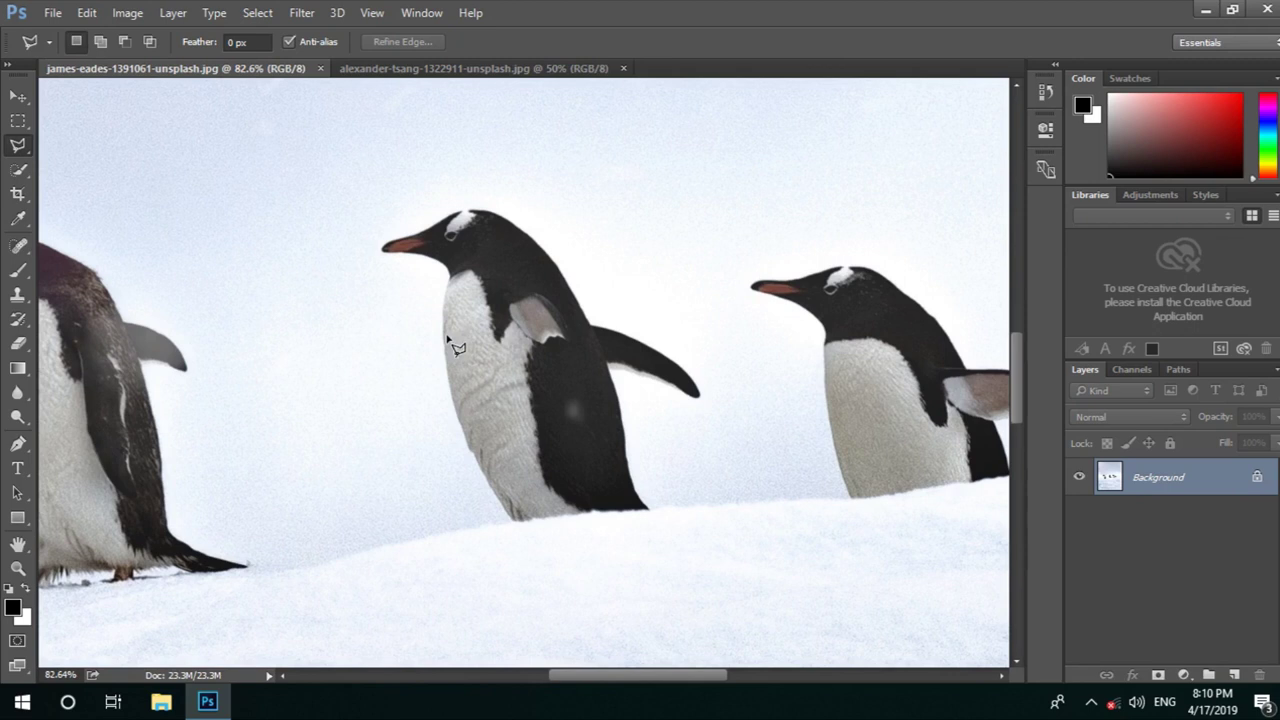
Switch to the building photo and zoom in on its bottom edge
{"action": "left_click", "coordinate": [456, 70]}
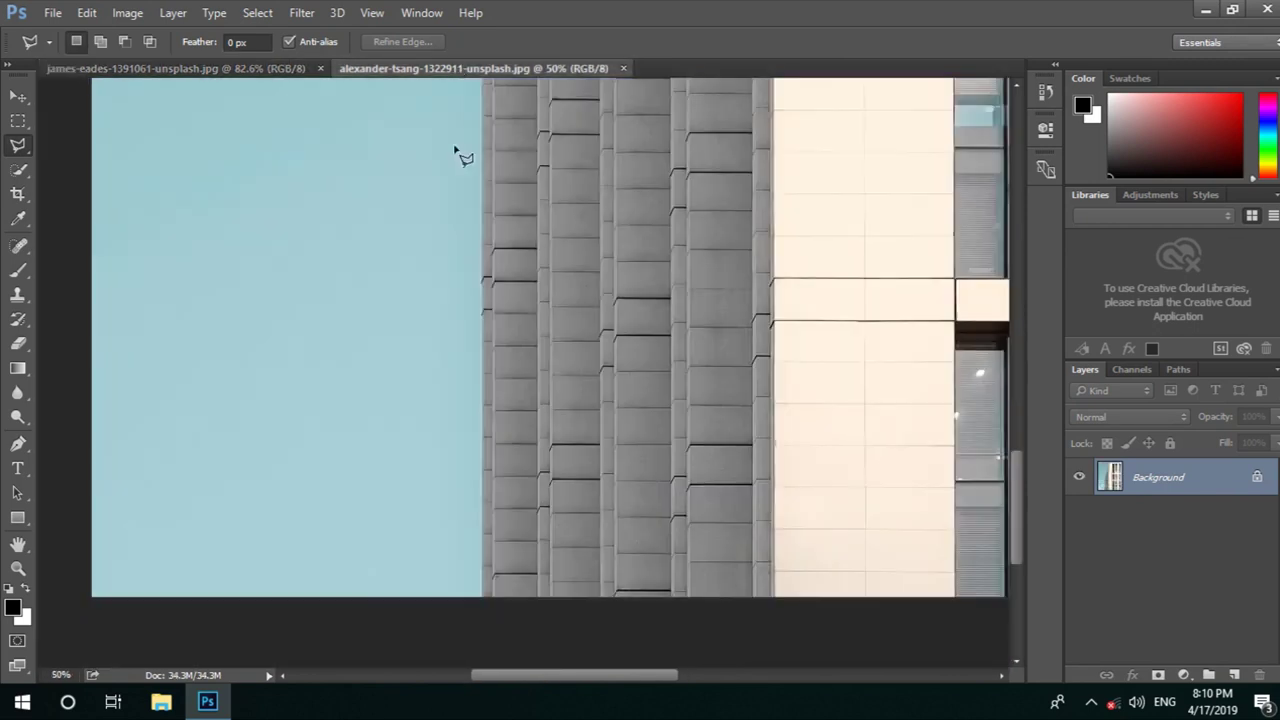
{"action": "scroll", "coordinate": [477, 322], "scroll_direction": "down", "scroll_amount": 3}
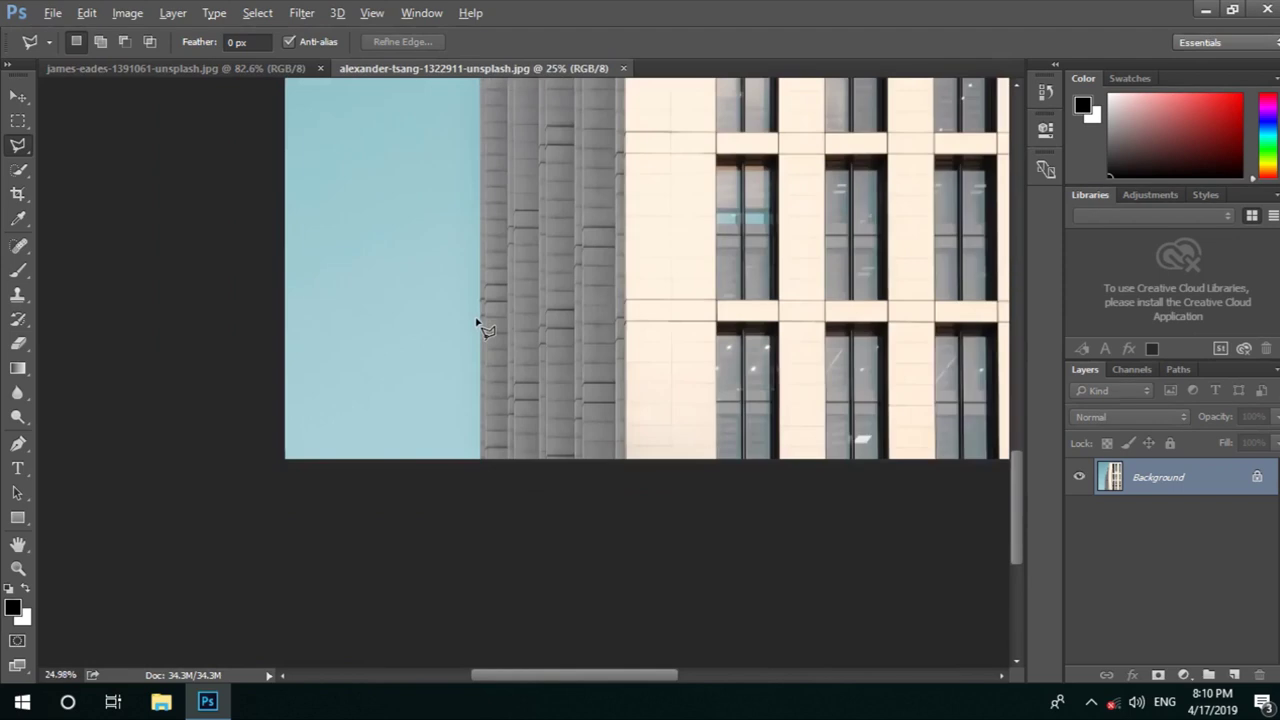
{"action": "scroll", "coordinate": [477, 322], "scroll_direction": "down", "scroll_amount": 1}
{"action": "scroll", "coordinate": [477, 322], "scroll_direction": "down", "scroll_amount": 1}
{"action": "key", "text": "alt"}
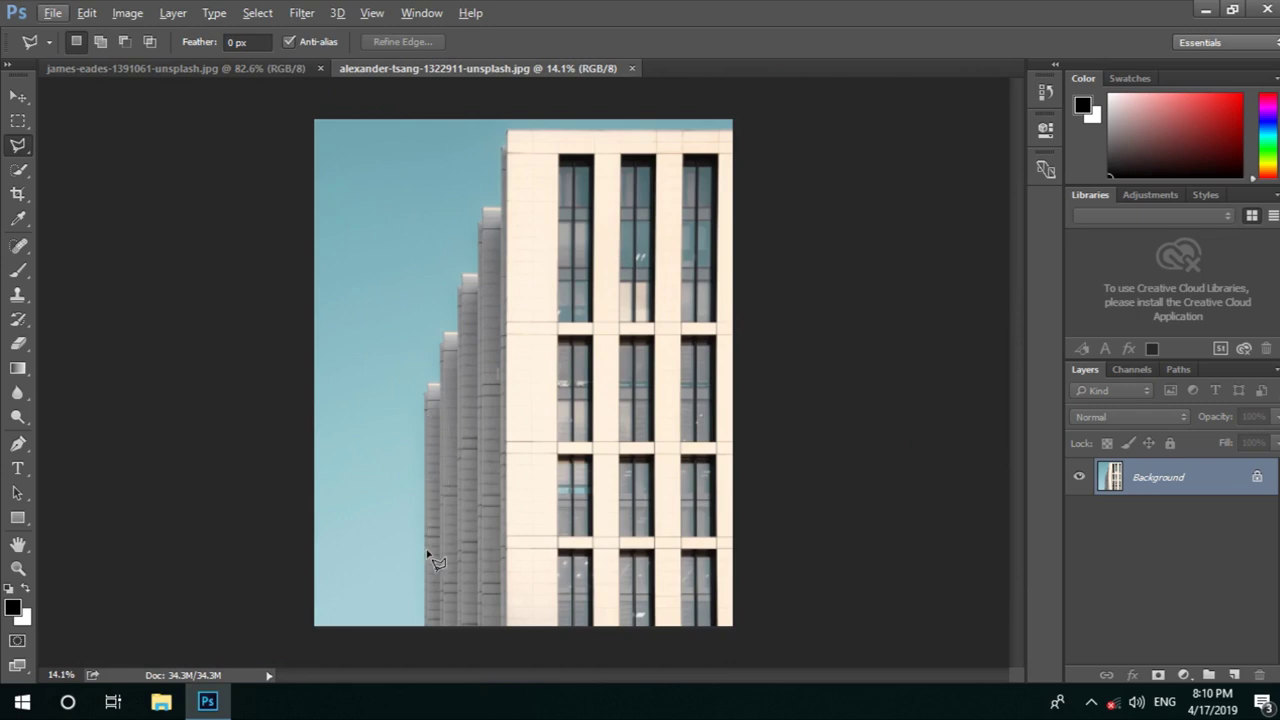
{"action": "key", "text": "ctrl+plus"}
{"action": "key", "text": "ctrl+plus"}
{"action": "key", "text": "ctrl+plus"}
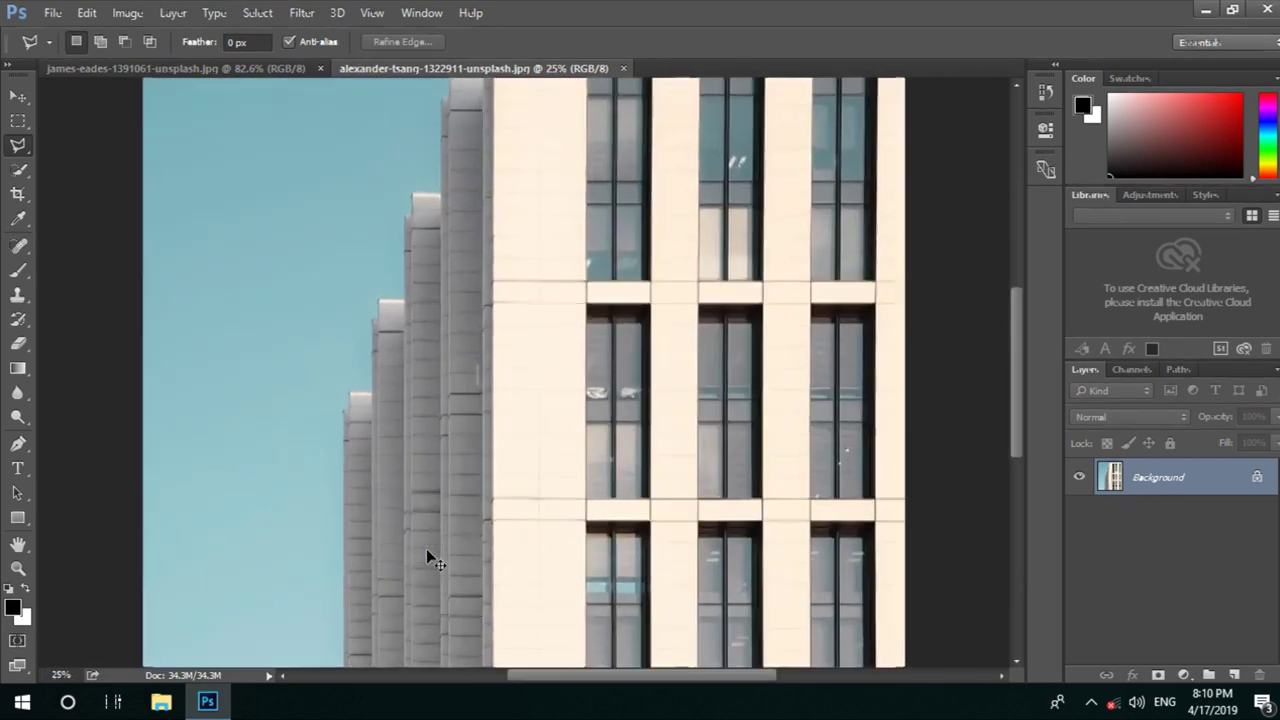
{"action": "key", "text": "ctrl+plus"}
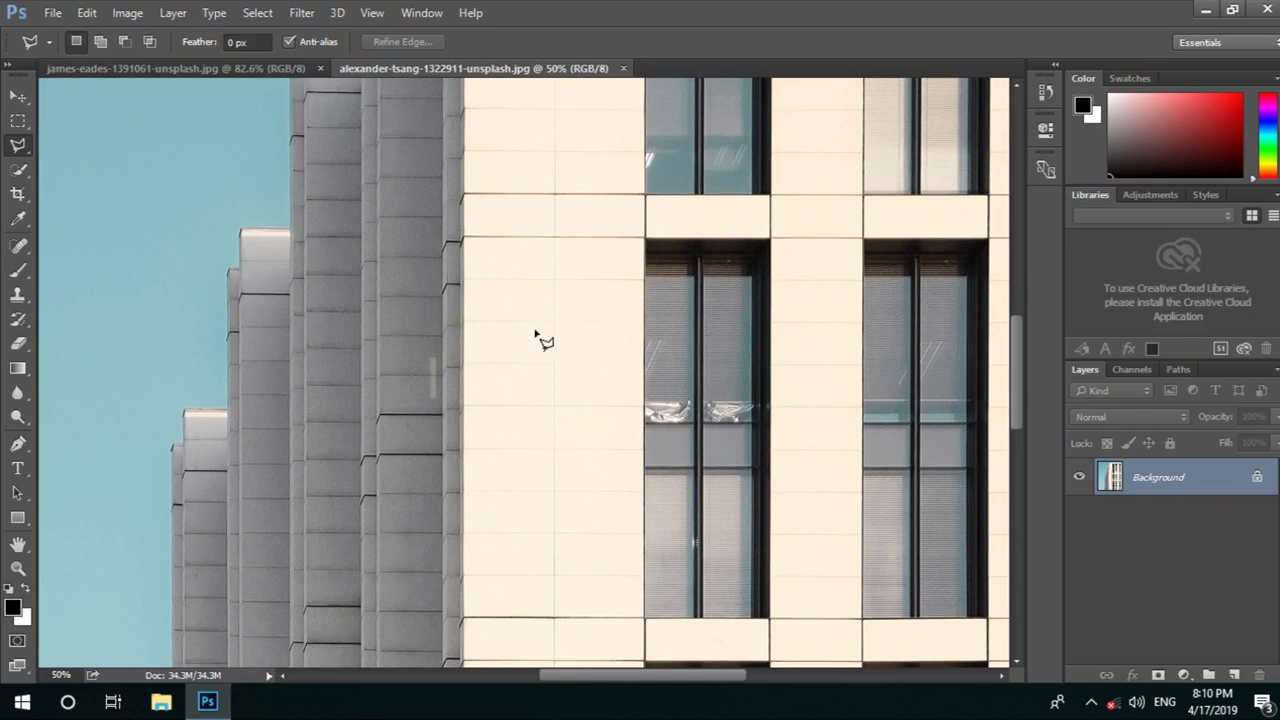
{"action": "scroll", "coordinate": [540, 390], "scroll_direction": "down", "scroll_amount": 2}
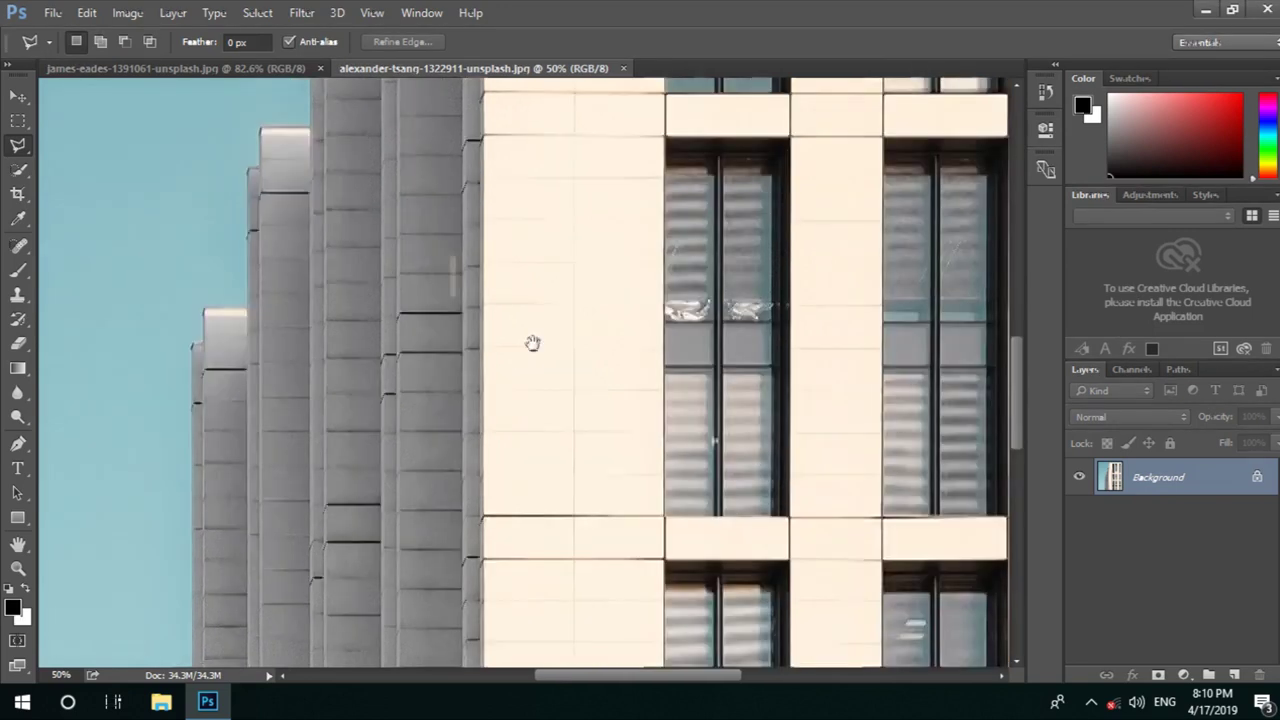
{"action": "scroll", "coordinate": [531, 343], "scroll_direction": "down", "scroll_amount": 2}
{"action": "scroll", "coordinate": [491, 429], "scroll_direction": "down", "scroll_amount": 2}
{"action": "scroll", "coordinate": [511, 449], "scroll_direction": "down", "scroll_amount": 2}
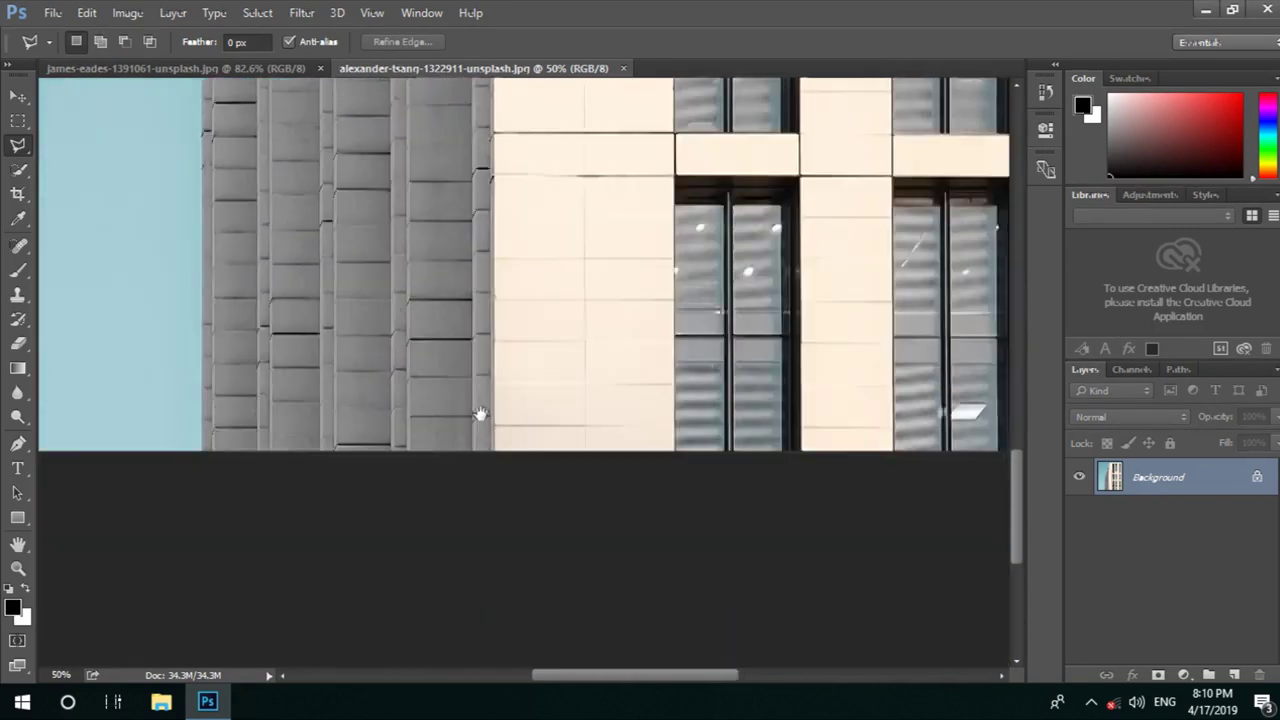
{"action": "left_click_drag", "start_coordinate": [512, 398], "coordinate": [527, 211]}
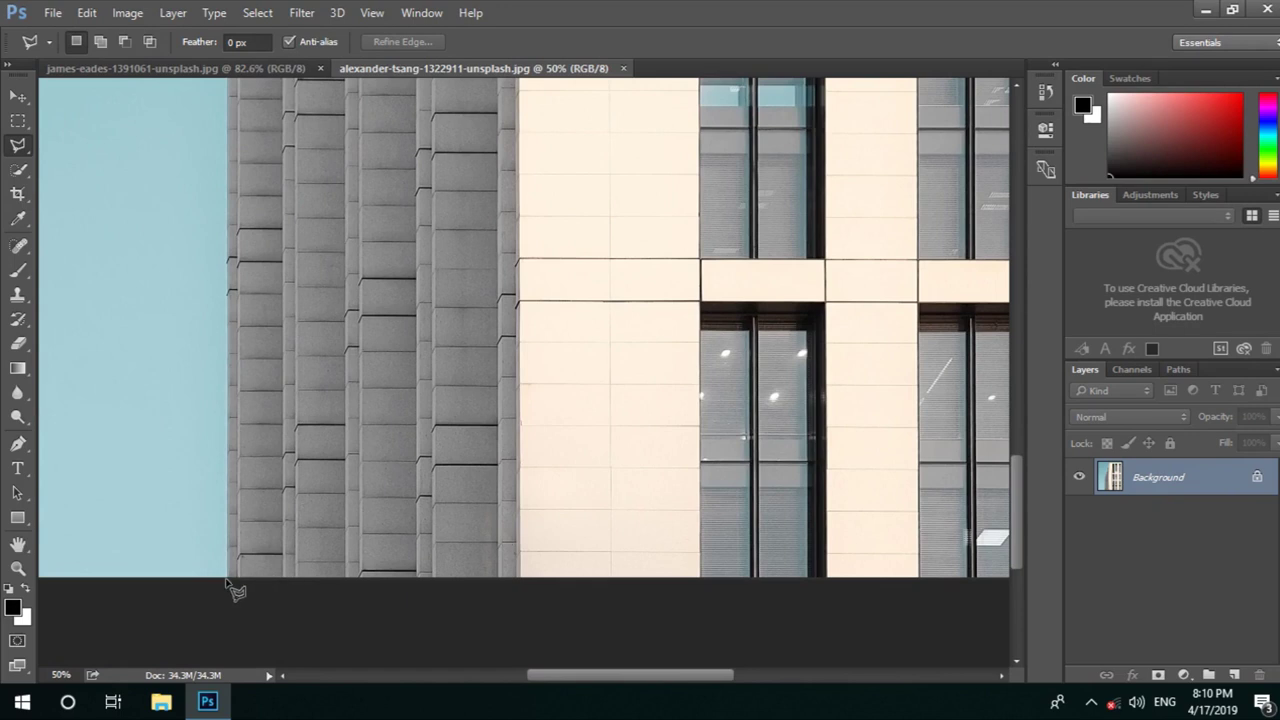
Trace the polygonal outline from the bottom edge up the stepped rooftops to the top-right corner
{"action": "left_click", "coordinate": [226, 577]}
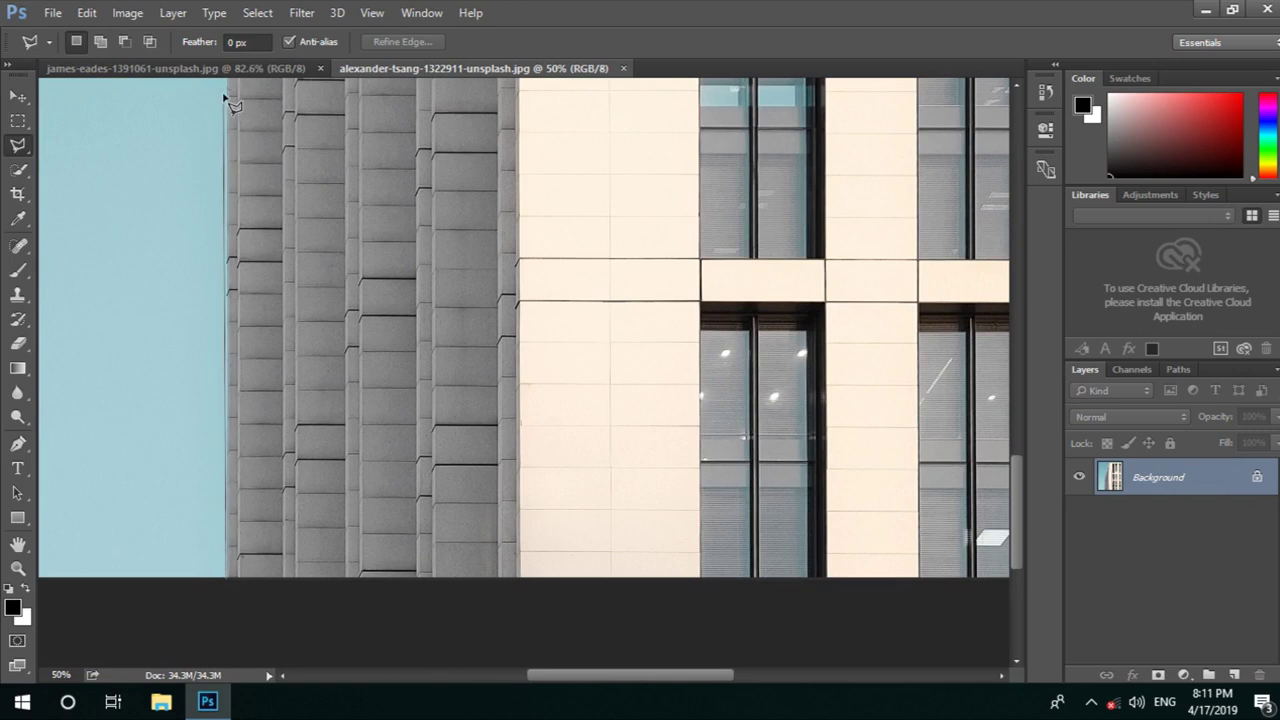
{"action": "mouse_move", "coordinate": [222, 110]}
{"action": "left_mouse_down"}
{"action": "mouse_move", "coordinate": [286, 251]}
{"action": "mouse_move", "coordinate": [283, 457]}
{"action": "left_mouse_up"}
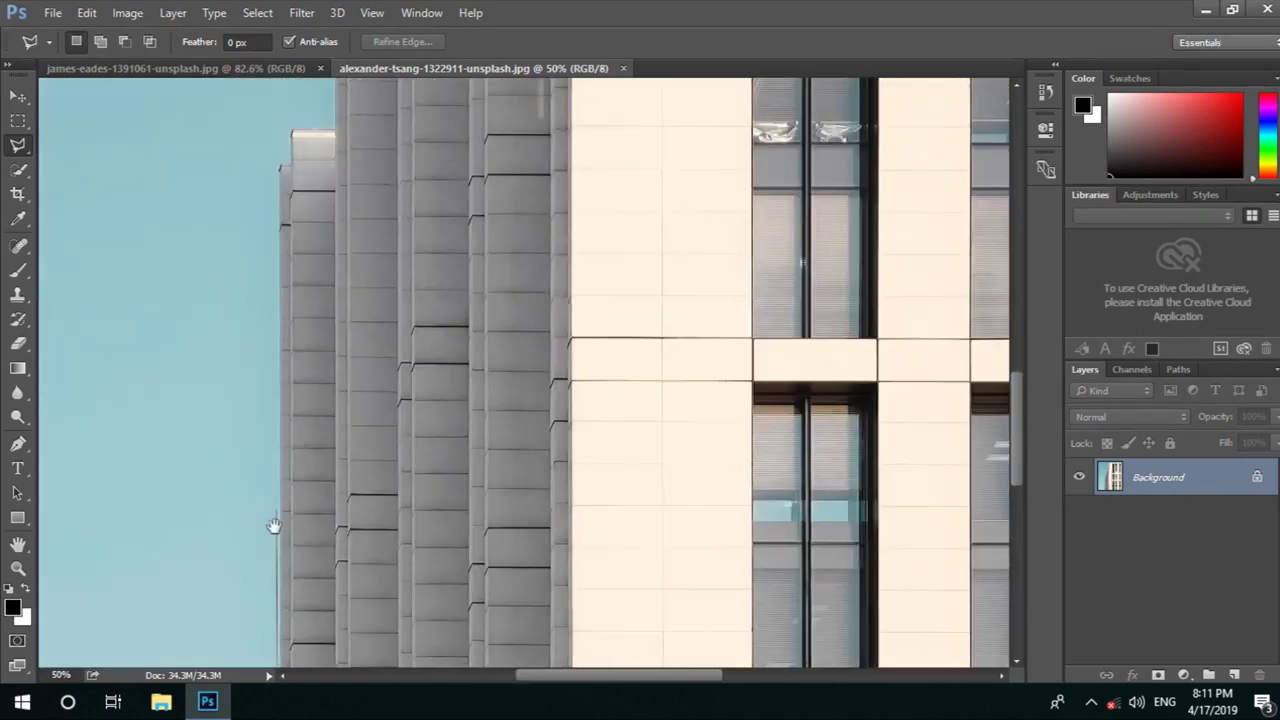
{"action": "left_click_drag", "start_coordinate": [289, 289], "coordinate": [287, 625]}
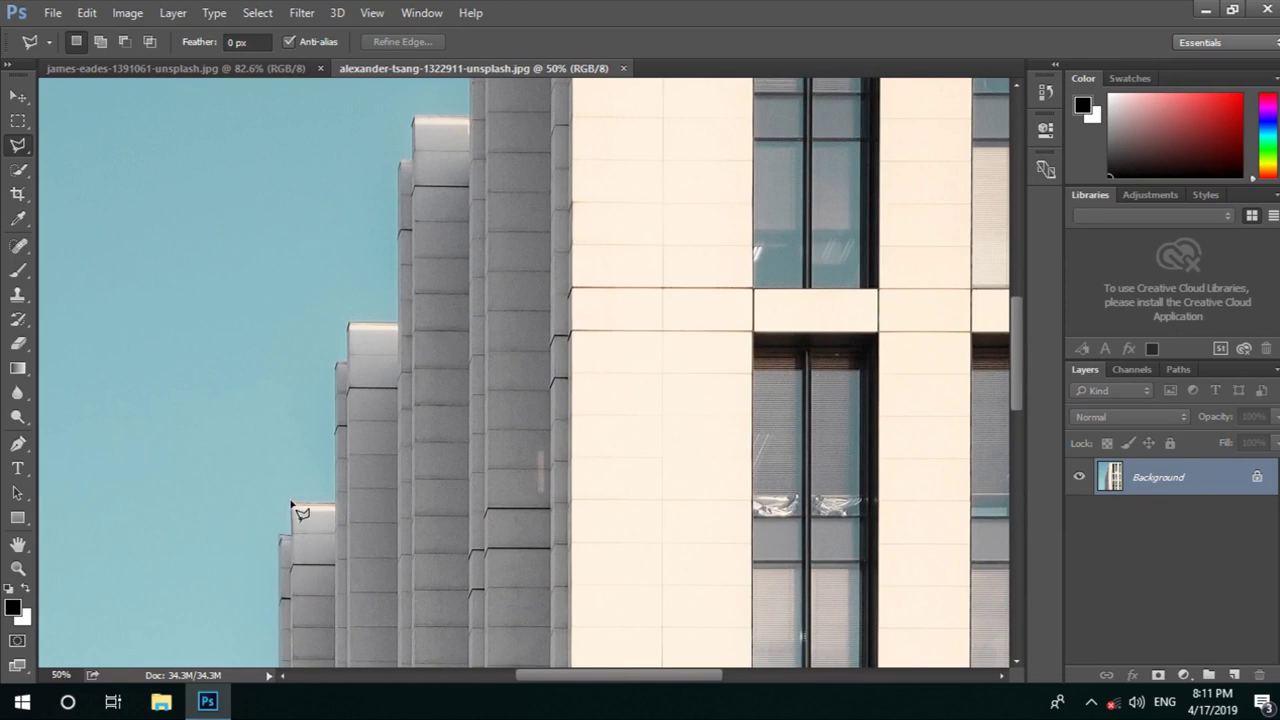
{"action": "left_click", "coordinate": [334, 506]}
{"action": "left_click_drag", "start_coordinate": [402, 283], "coordinate": [411, 618]}
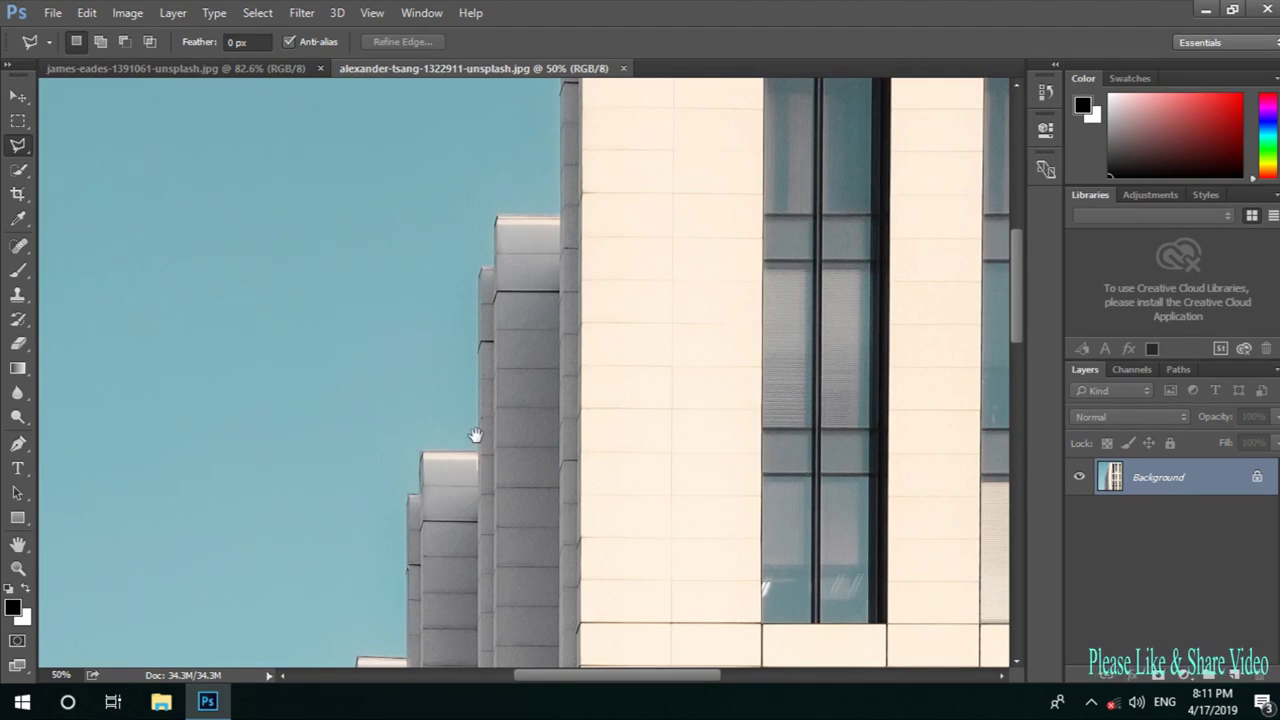
{"action": "scroll", "coordinate": [468, 480], "scroll_direction": "up", "scroll_amount": 2}
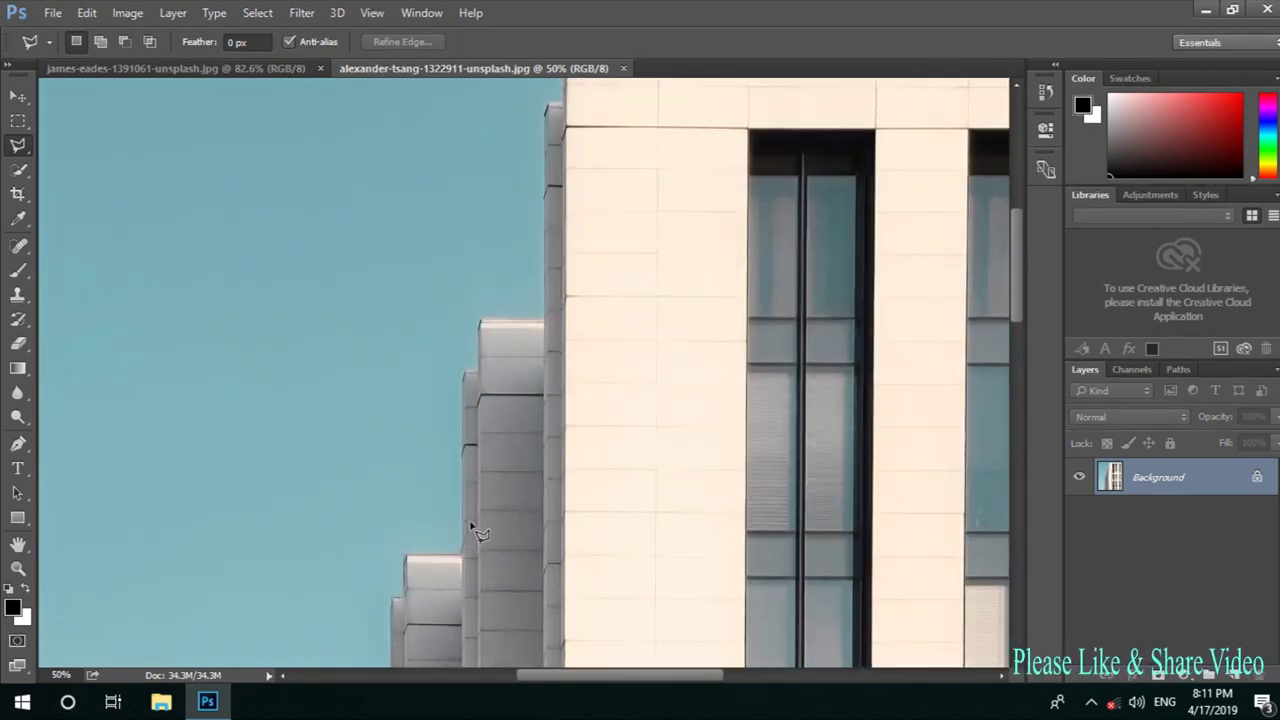
{"action": "scroll", "coordinate": [470, 522], "scroll_direction": "up", "scroll_amount": 1}
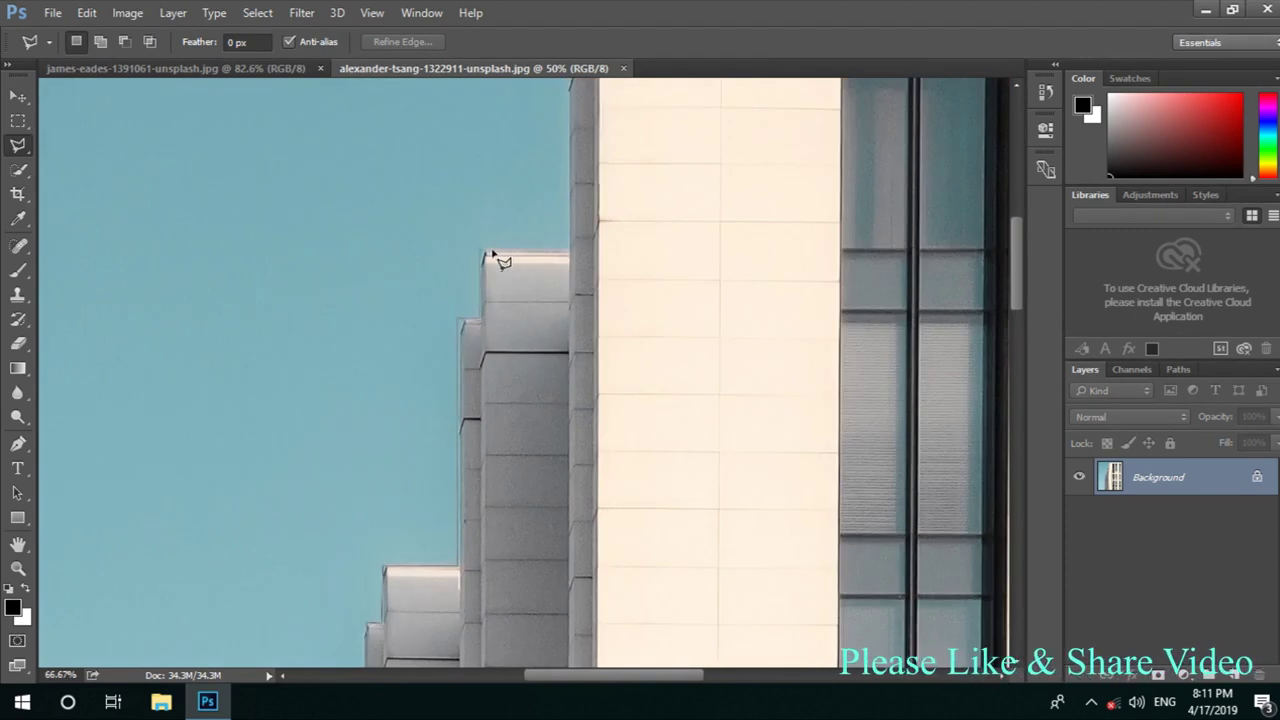
{"action": "left_click_drag", "start_coordinate": [575, 216], "coordinate": [418, 596]}
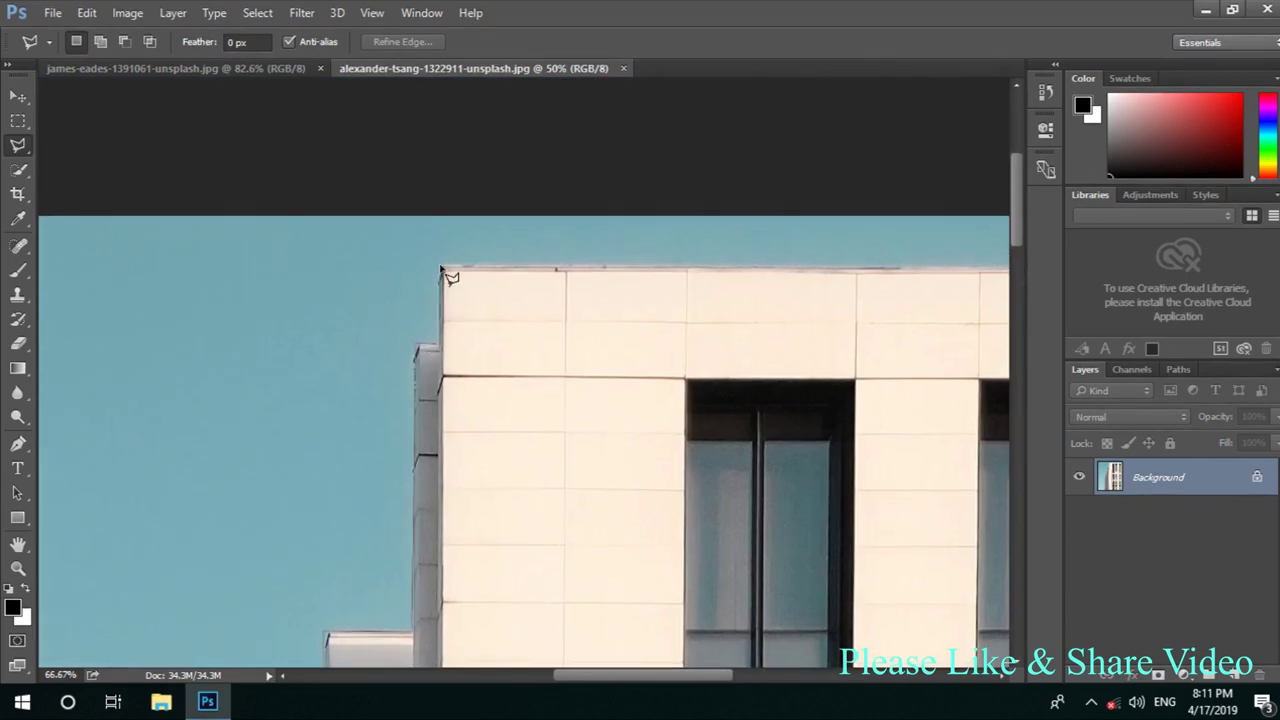
{"action": "left_click_drag", "start_coordinate": [700, 317], "coordinate": [426, 531]}
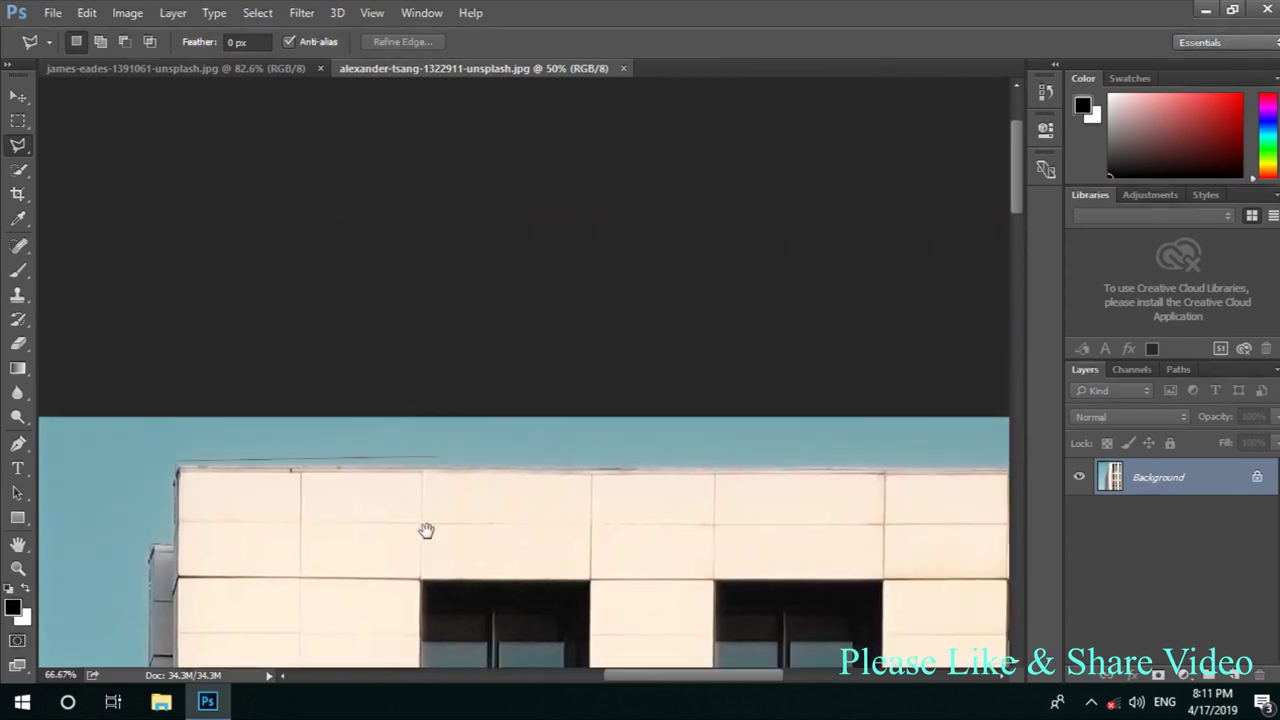
{"action": "left_click_drag", "start_coordinate": [904, 554], "coordinate": [600, 518]}
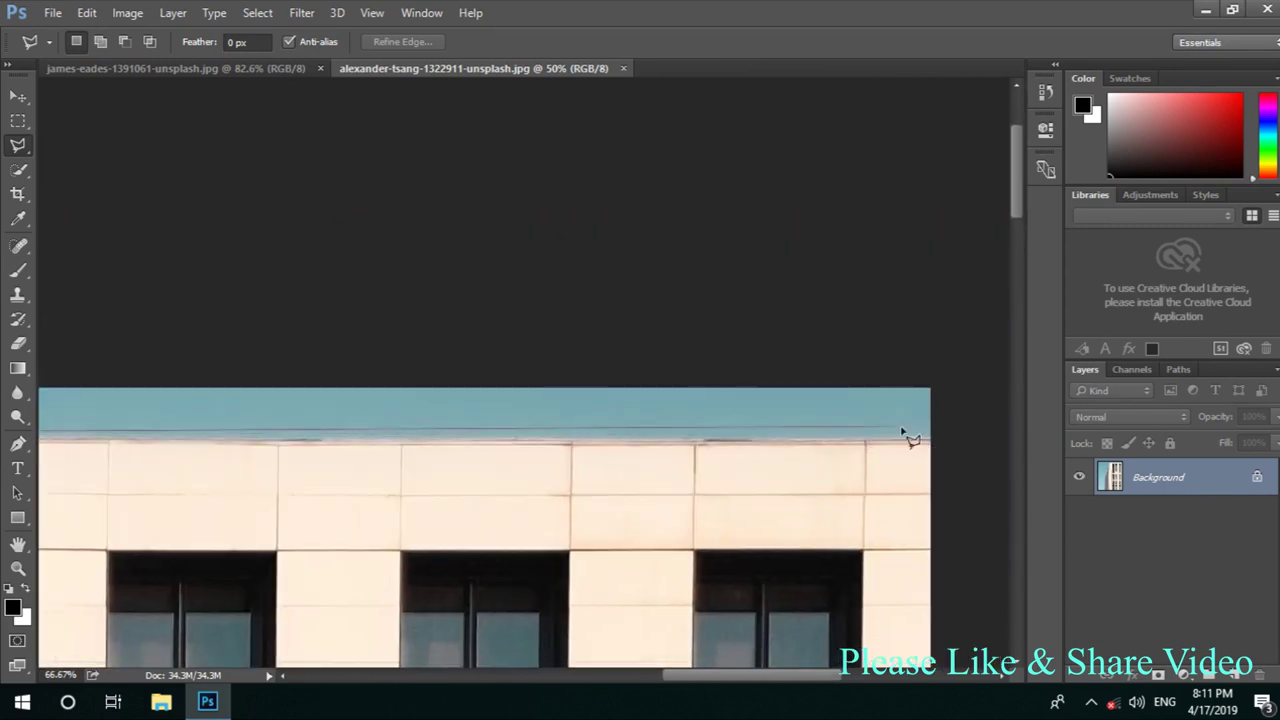
{"action": "left_click", "coordinate": [928, 440]}
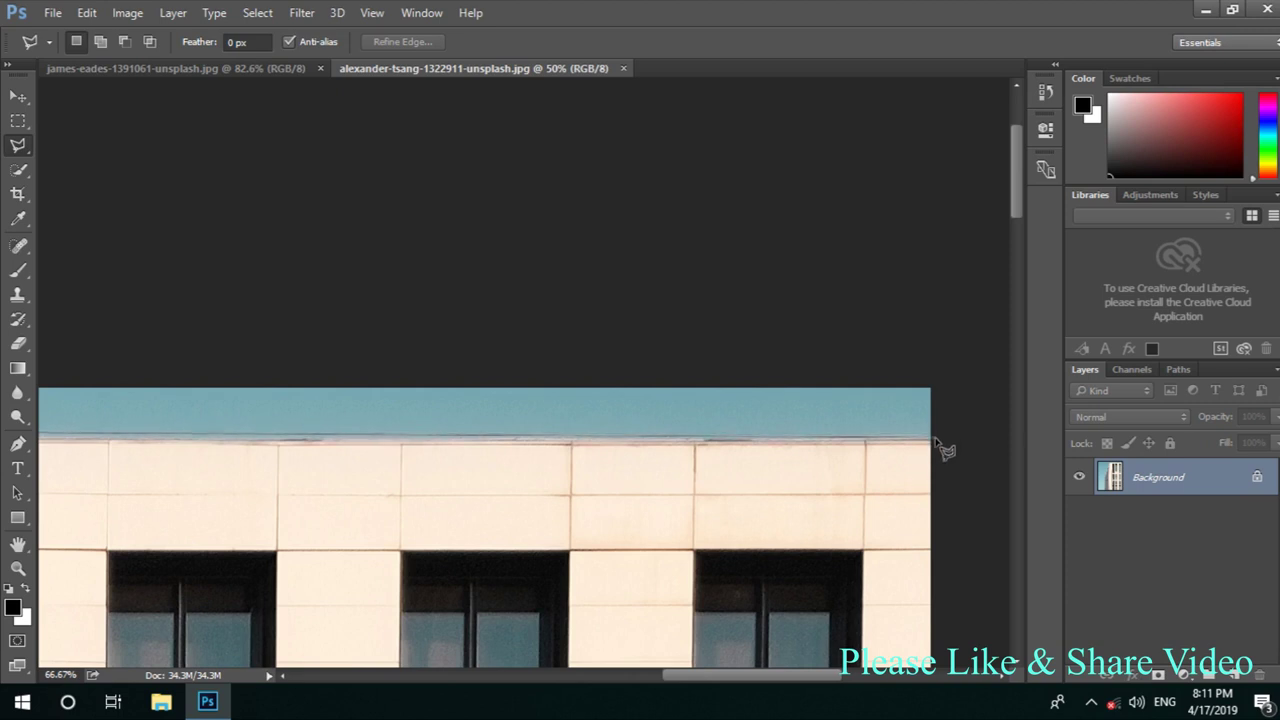
Carry the outline down to the bottom-right corner and close it at the starting point
{"action": "scroll", "coordinate": [889, 523], "scroll_direction": "down", "scroll_amount": 3}
{"action": "scroll", "coordinate": [811, 557], "scroll_direction": "down", "scroll_amount": 5}
{"action": "scroll", "coordinate": [766, 463], "scroll_direction": "down", "scroll_amount": 4}
{"action": "scroll", "coordinate": [770, 420], "scroll_direction": "down", "scroll_amount": 3}
{"action": "scroll", "coordinate": [749, 477], "scroll_direction": "down", "scroll_amount": 3}
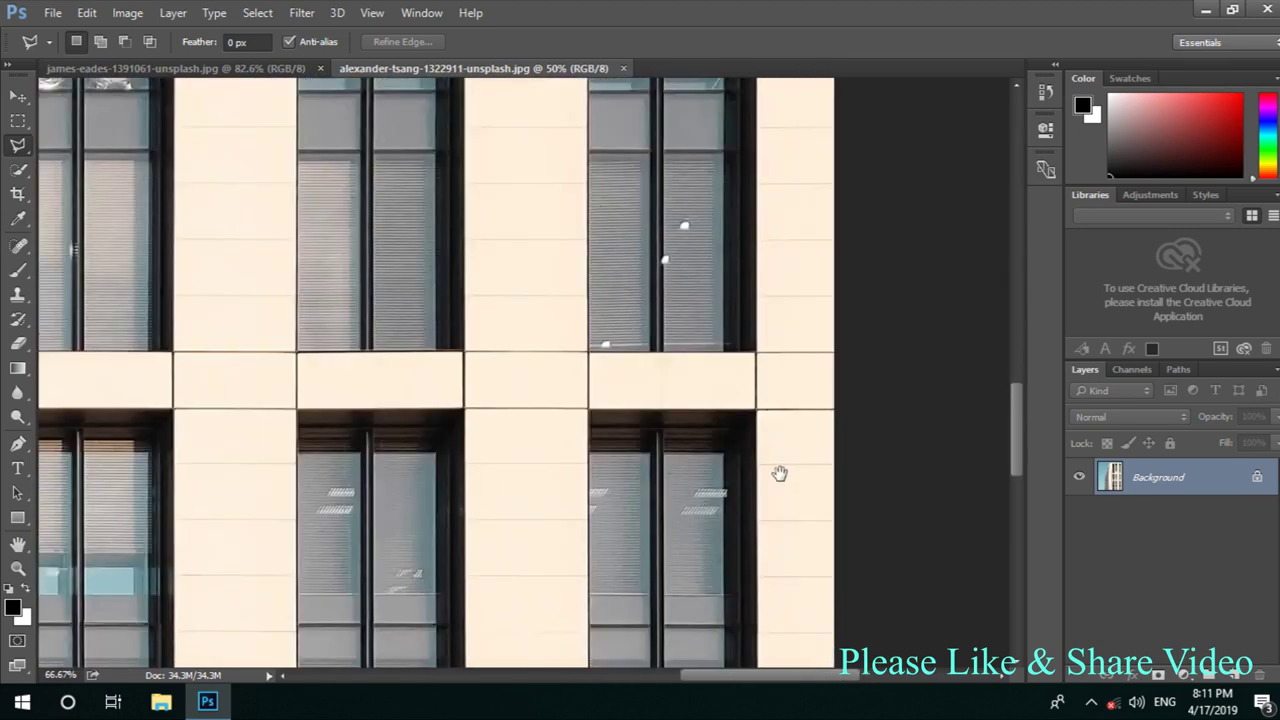
{"action": "scroll", "coordinate": [780, 474], "scroll_direction": "down", "scroll_amount": 3}
{"action": "scroll", "coordinate": [780, 491], "scroll_direction": "down", "scroll_amount": 2}
{"action": "scroll", "coordinate": [790, 504], "scroll_direction": "down", "scroll_amount": 5}
{"action": "scroll", "coordinate": [810, 480], "scroll_direction": "down", "scroll_amount": 2}
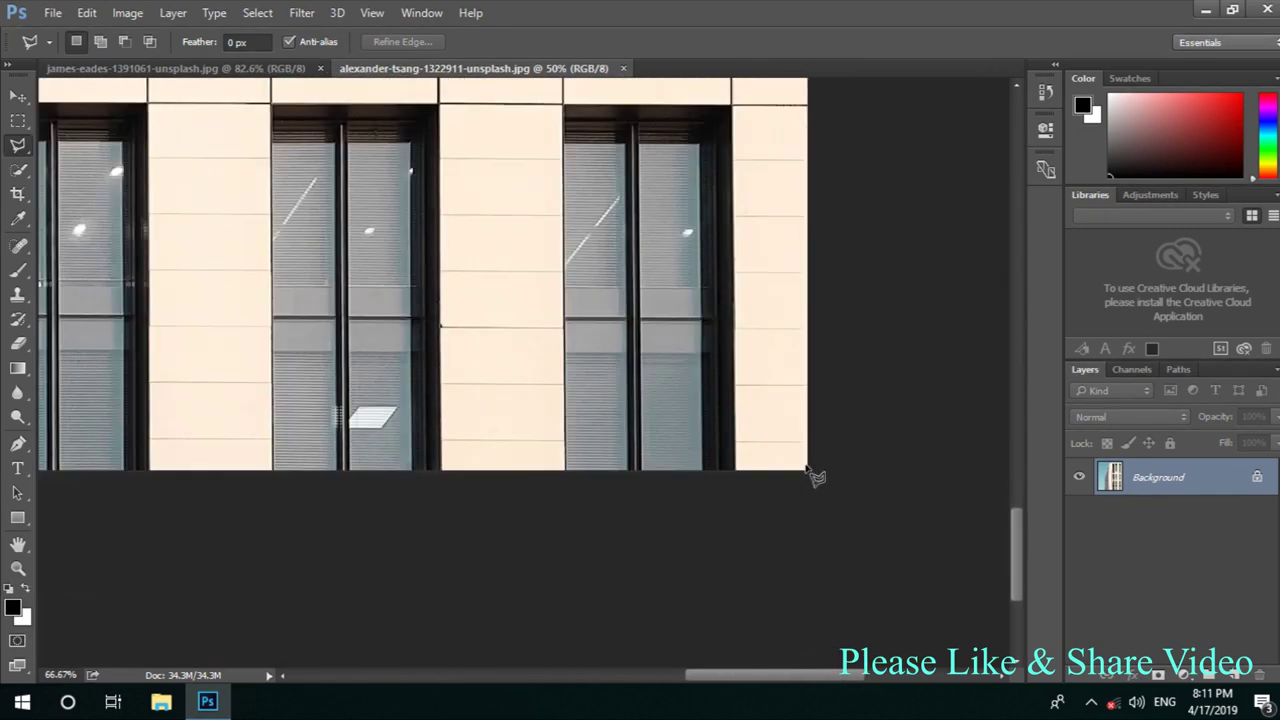
{"action": "left_click", "coordinate": [809, 471]}
{"action": "scroll", "coordinate": [606, 423], "scroll_direction": "left", "scroll_amount": 3}
{"action": "scroll", "coordinate": [211, 386], "scroll_direction": "left", "scroll_amount": 3}
{"action": "scroll", "coordinate": [677, 423], "scroll_direction": "left", "scroll_amount": 3}
{"action": "scroll", "coordinate": [318, 492], "scroll_direction": "left", "scroll_amount": 2}
{"action": "scroll", "coordinate": [318, 492], "scroll_direction": "left", "scroll_amount": 1}
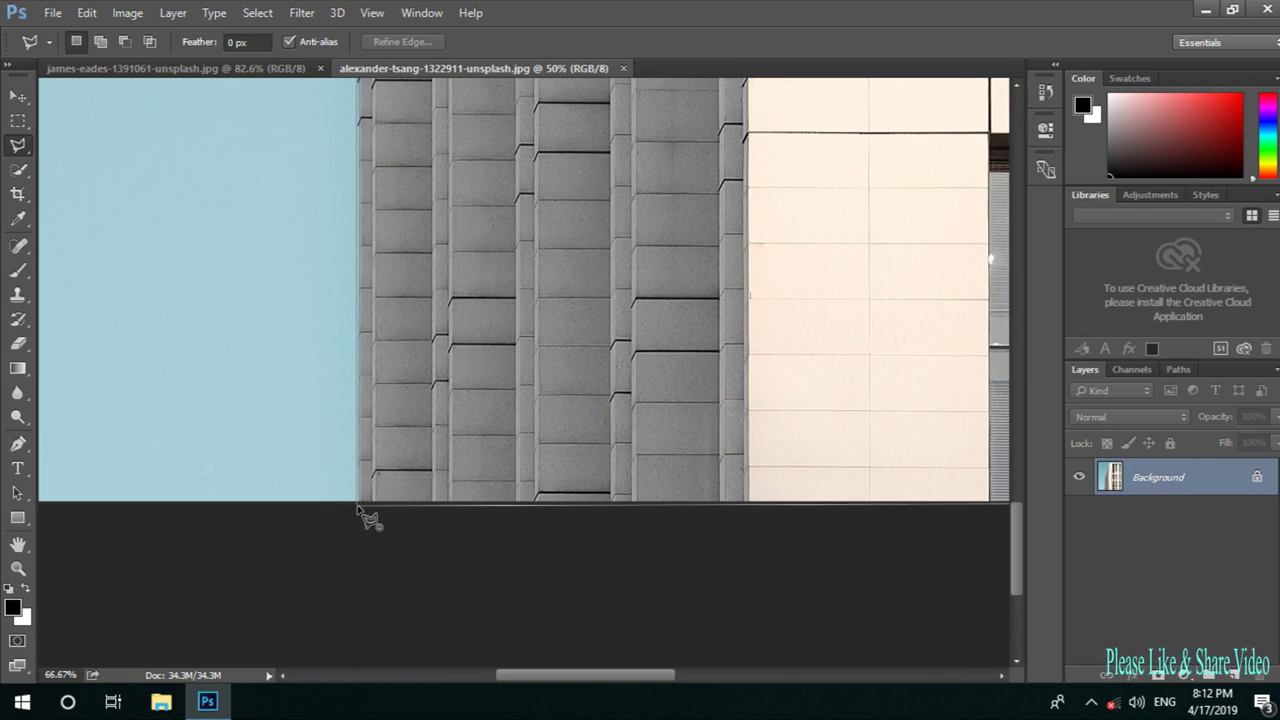
{"action": "left_click", "coordinate": [358, 507]}
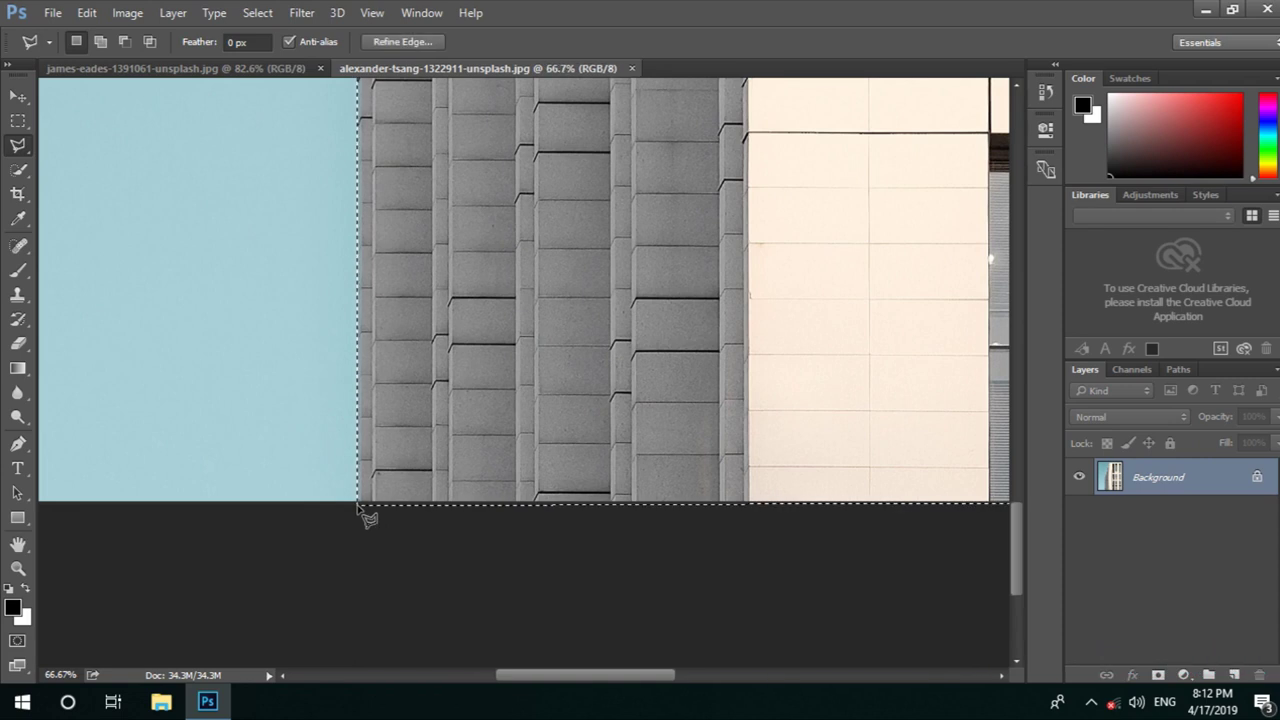
{"action": "key", "text": "ctrl+d"}
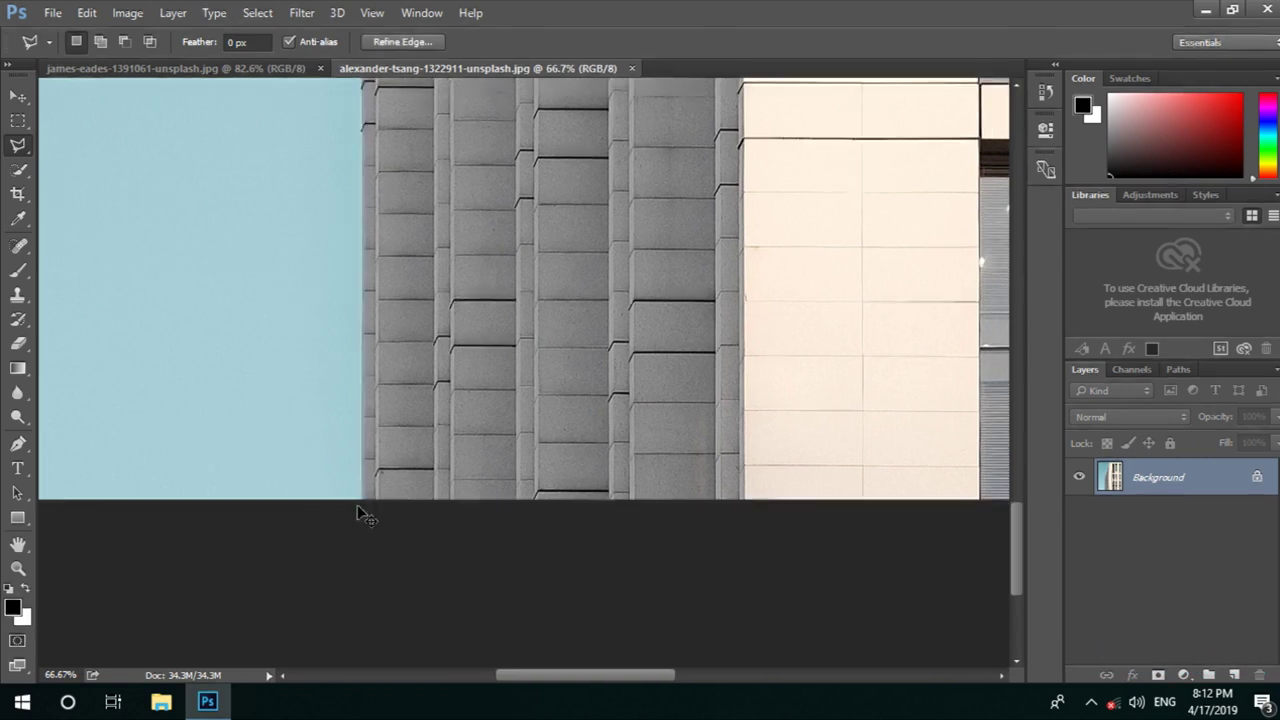
{"action": "key", "text": "ctrl+minus"}
{"action": "key", "text": "ctrl+minus"}
{"action": "key", "text": "ctrl+minus"}
{"action": "key", "text": "ctrl+minus"}
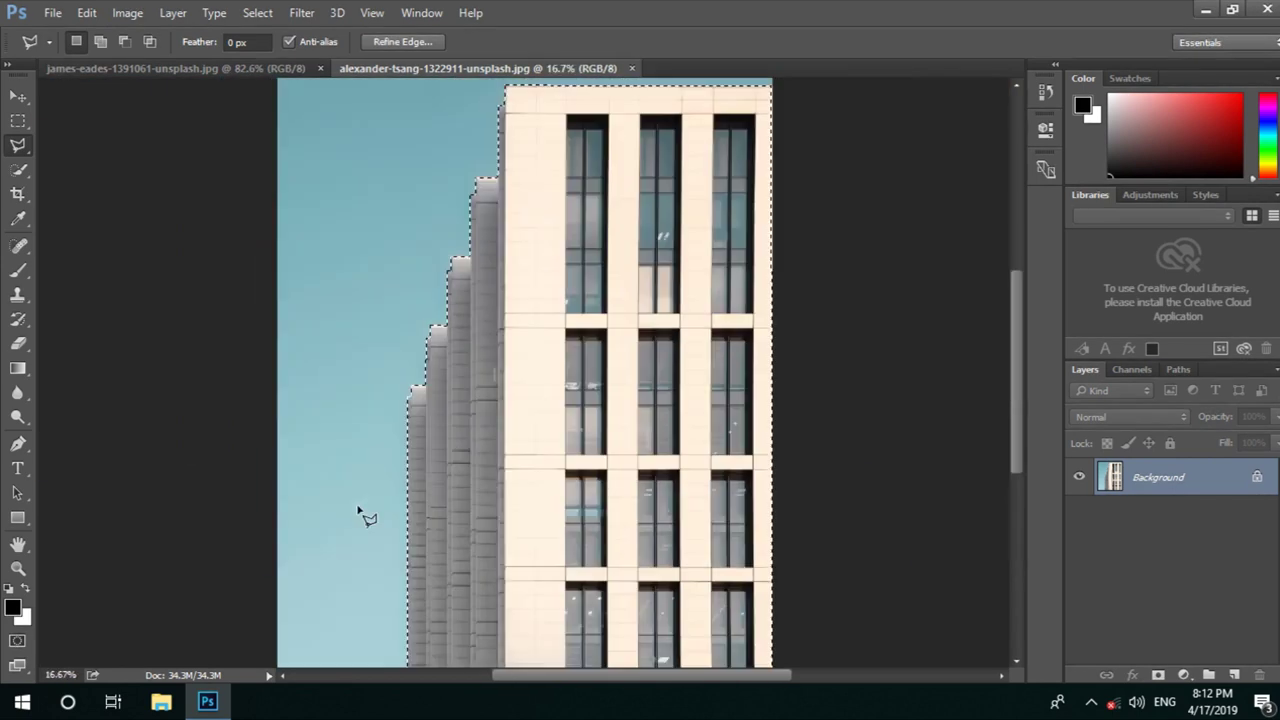
{"action": "key", "text": "ctrl+minus"}
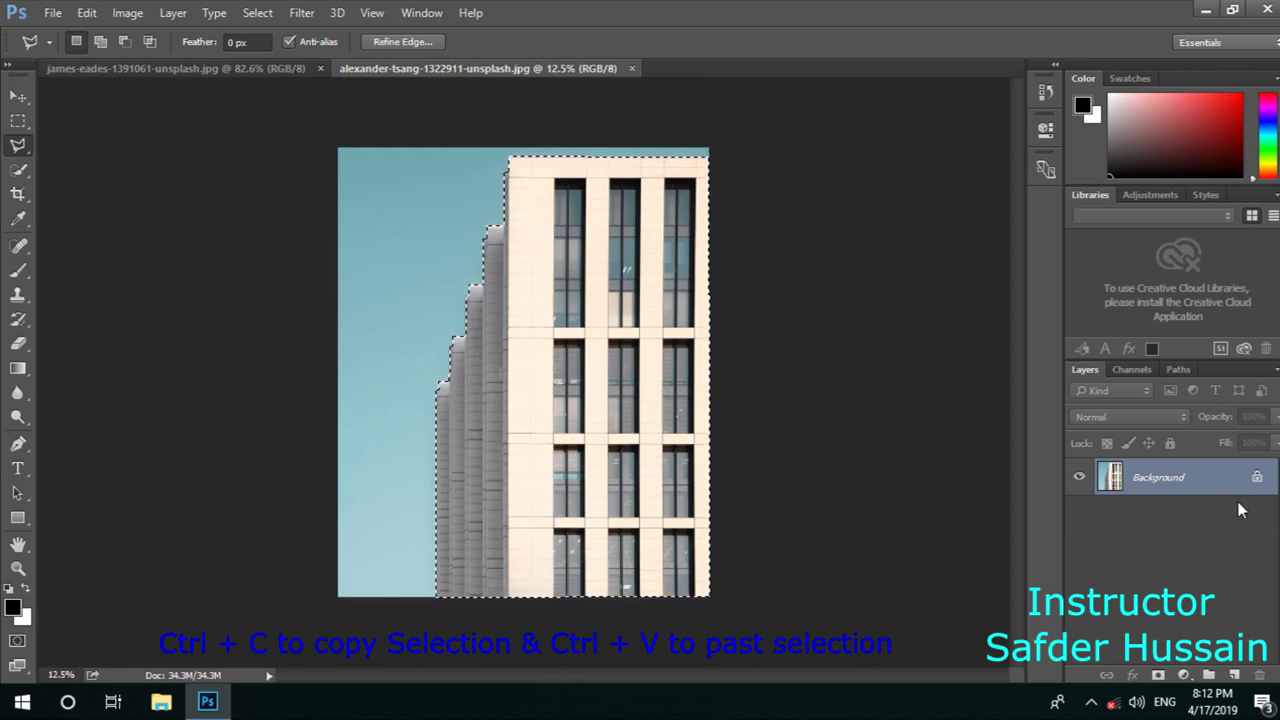
Copy-paste the building onto Layer 1, compare layer visibility, leaving Background hidden and Layer 1 active
{"action": "key", "text": "ctrl+c"}
{"action": "key", "text": "ctrl+v"}
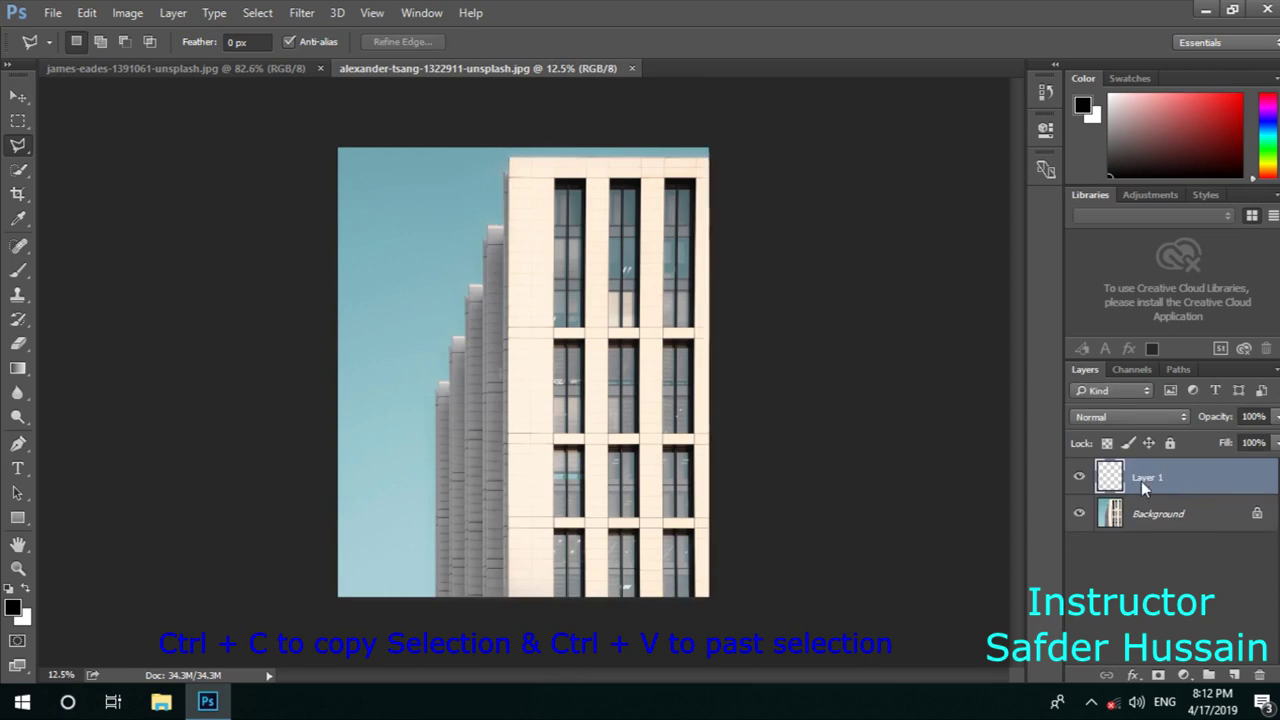
{"action": "left_click", "coordinate": [1079, 515]}
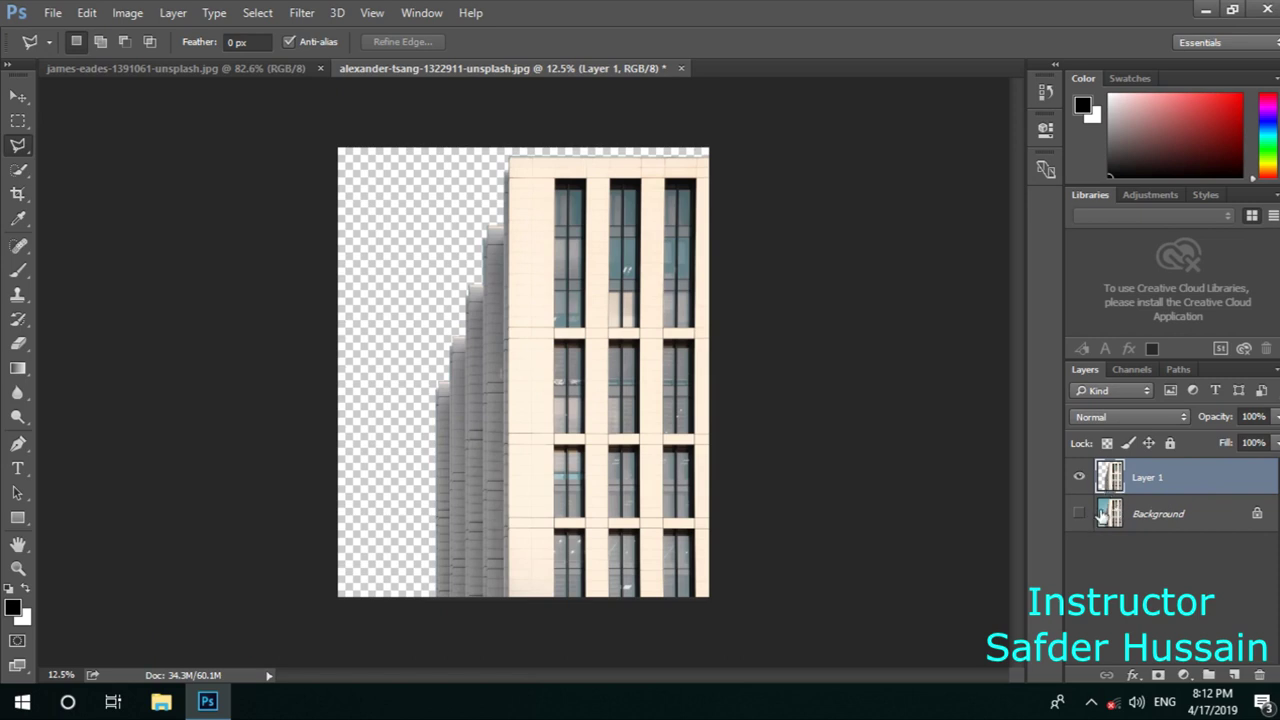
{"action": "left_click", "coordinate": [1079, 478]}
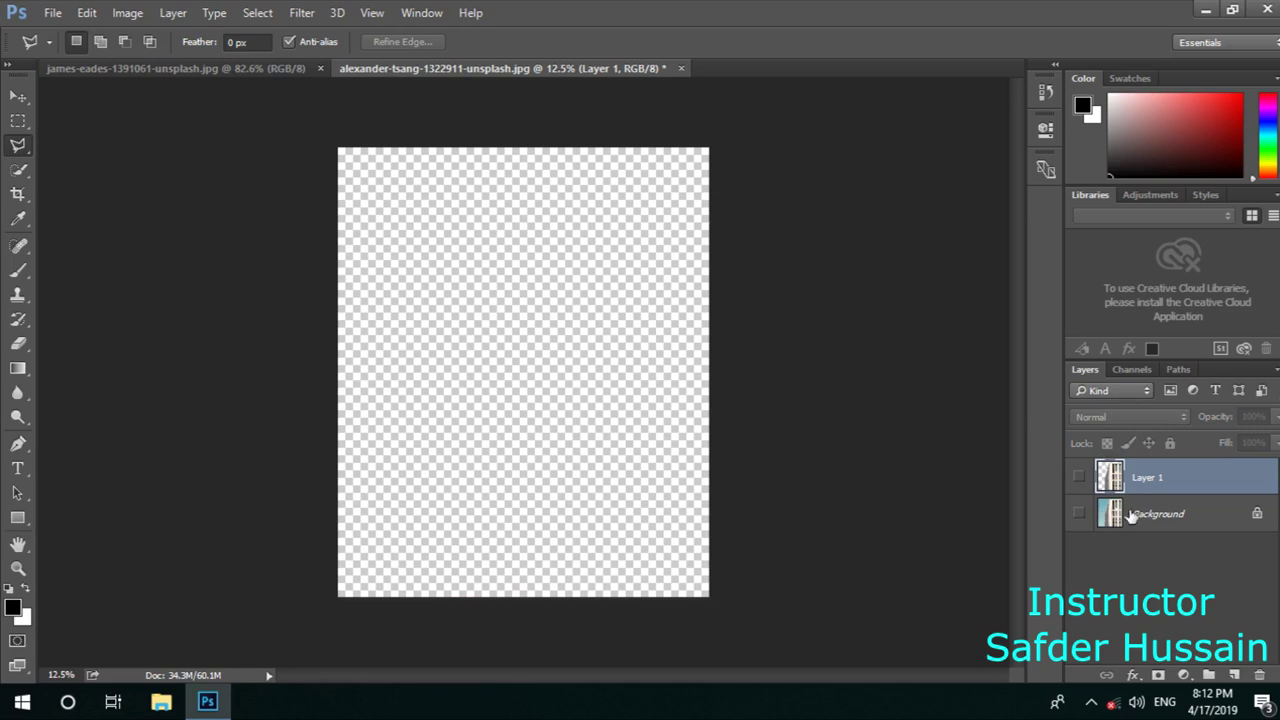
{"action": "left_click", "coordinate": [1093, 524]}
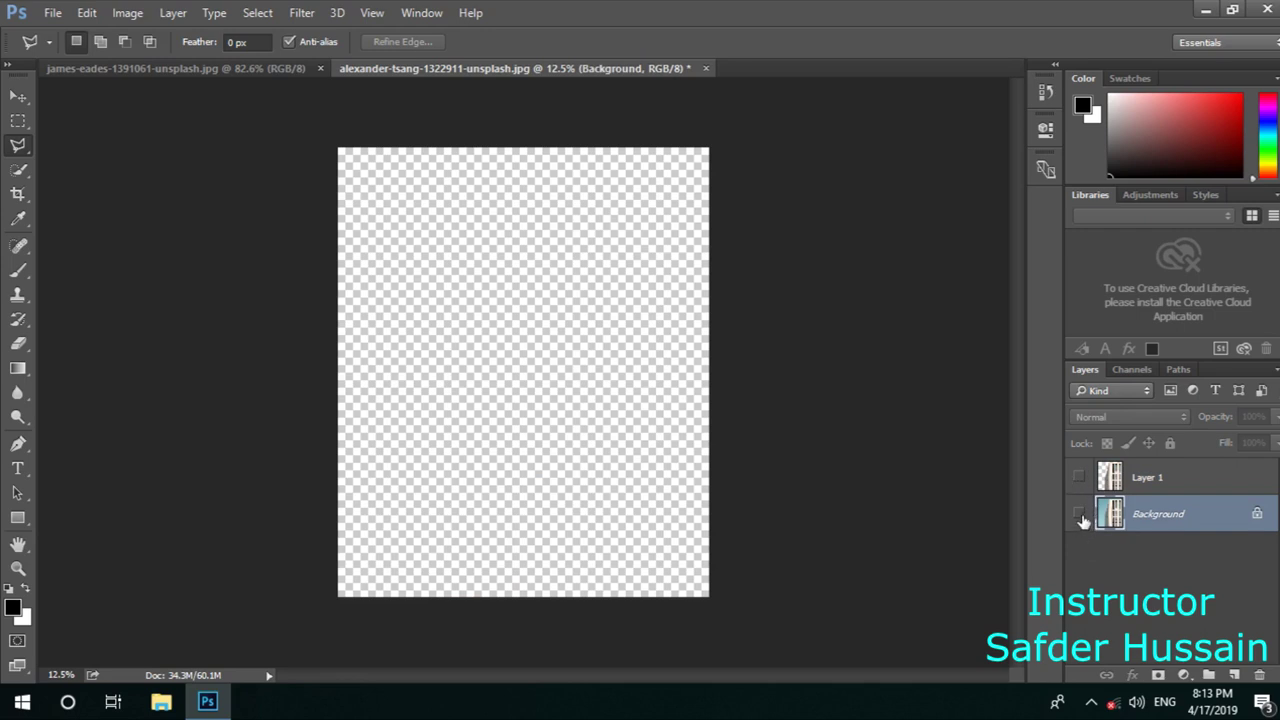
{"action": "left_click", "coordinate": [1079, 514]}
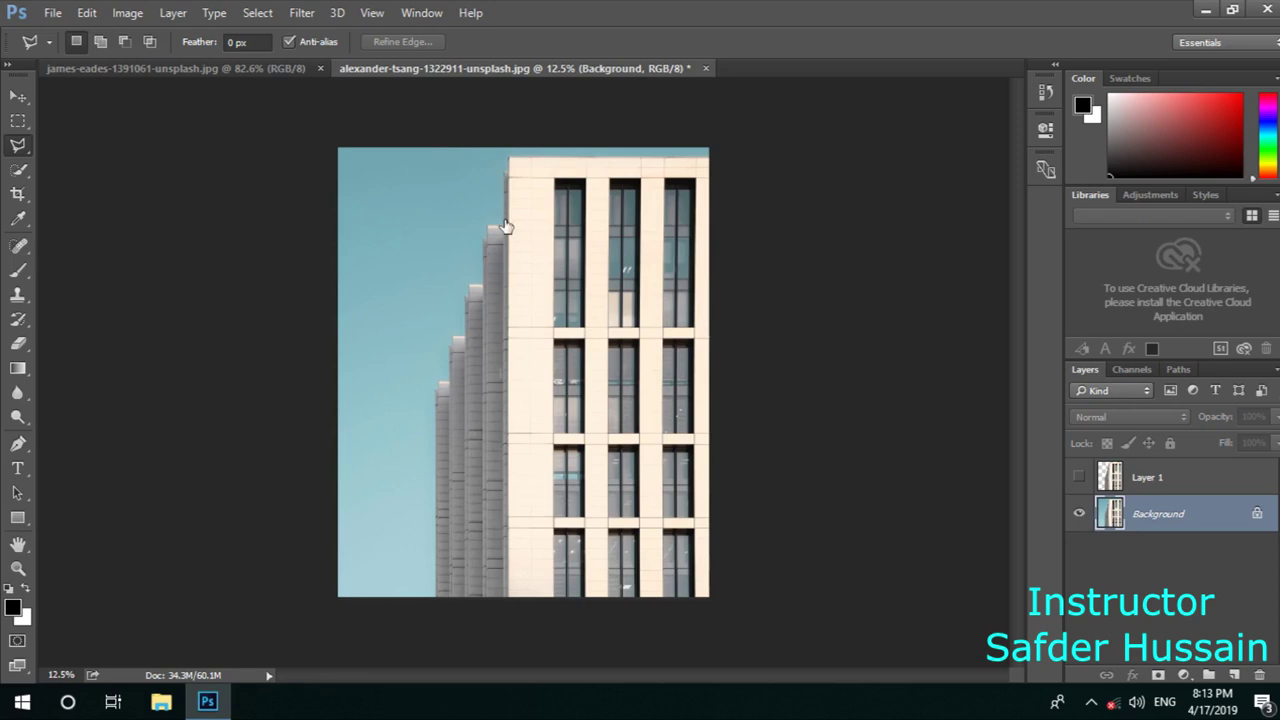
{"action": "left_click", "coordinate": [1079, 514]}
{"action": "left_click", "coordinate": [1079, 478]}
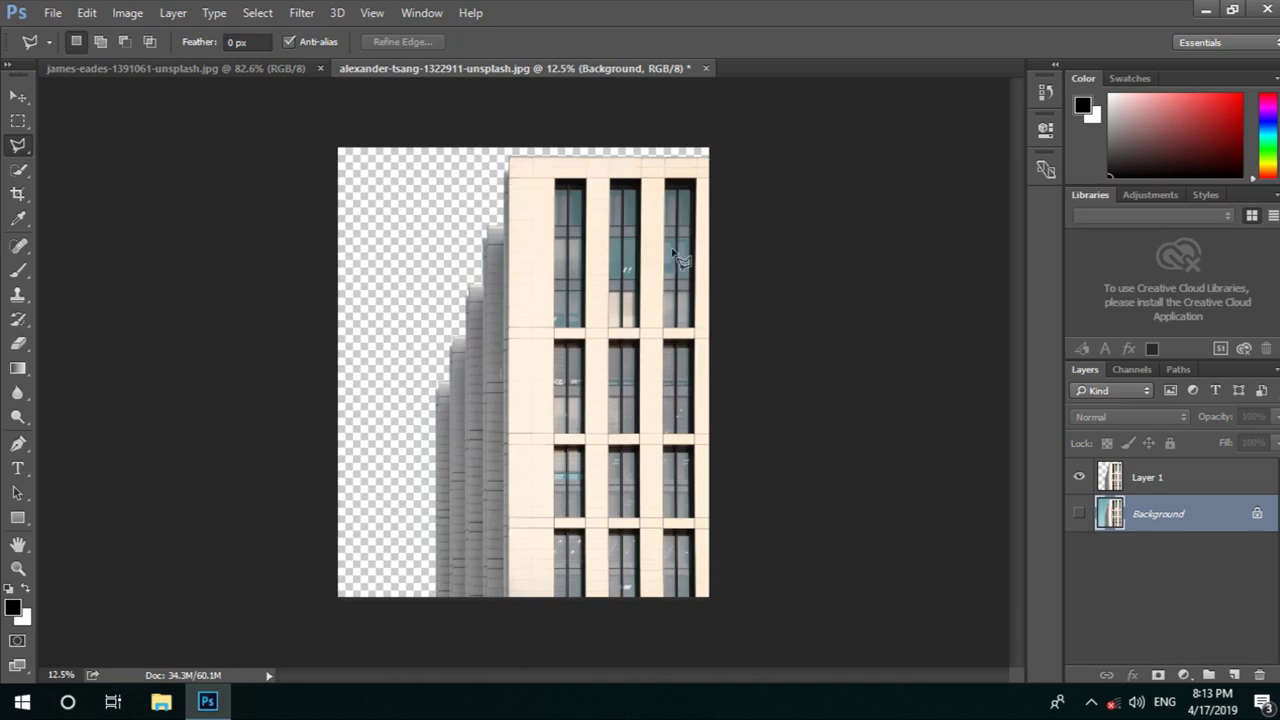
{"action": "left_click", "coordinate": [1169, 485]}
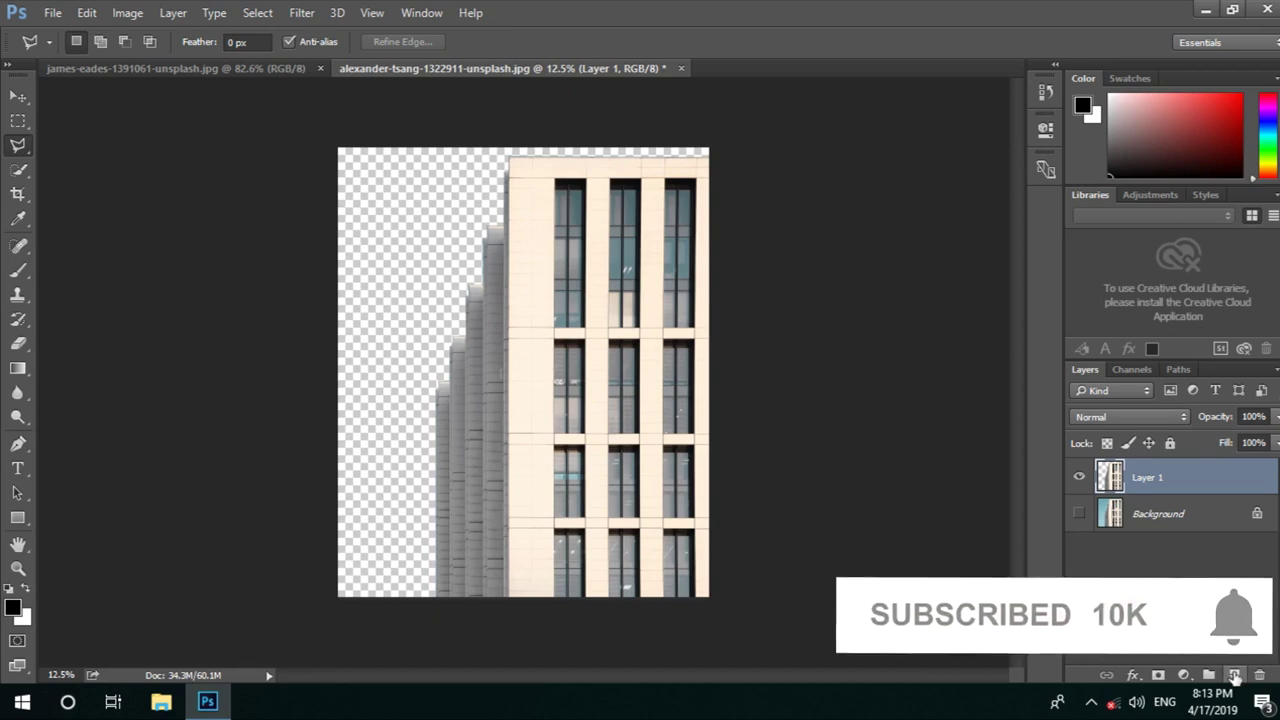
Try creating Layer 2 with the New Layer button and Shift+Ctrl+N, deleting each
{"action": "left_click", "coordinate": [1235, 677]}
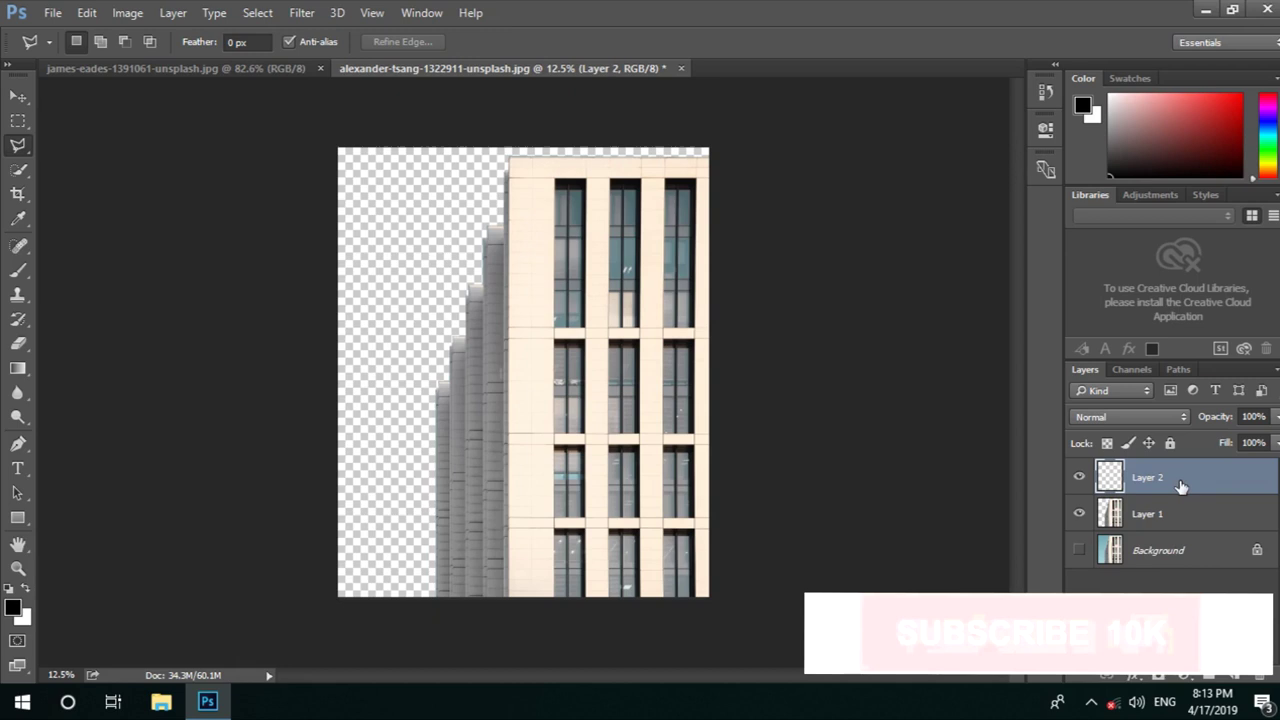
{"action": "left_click", "coordinate": [1266, 677]}
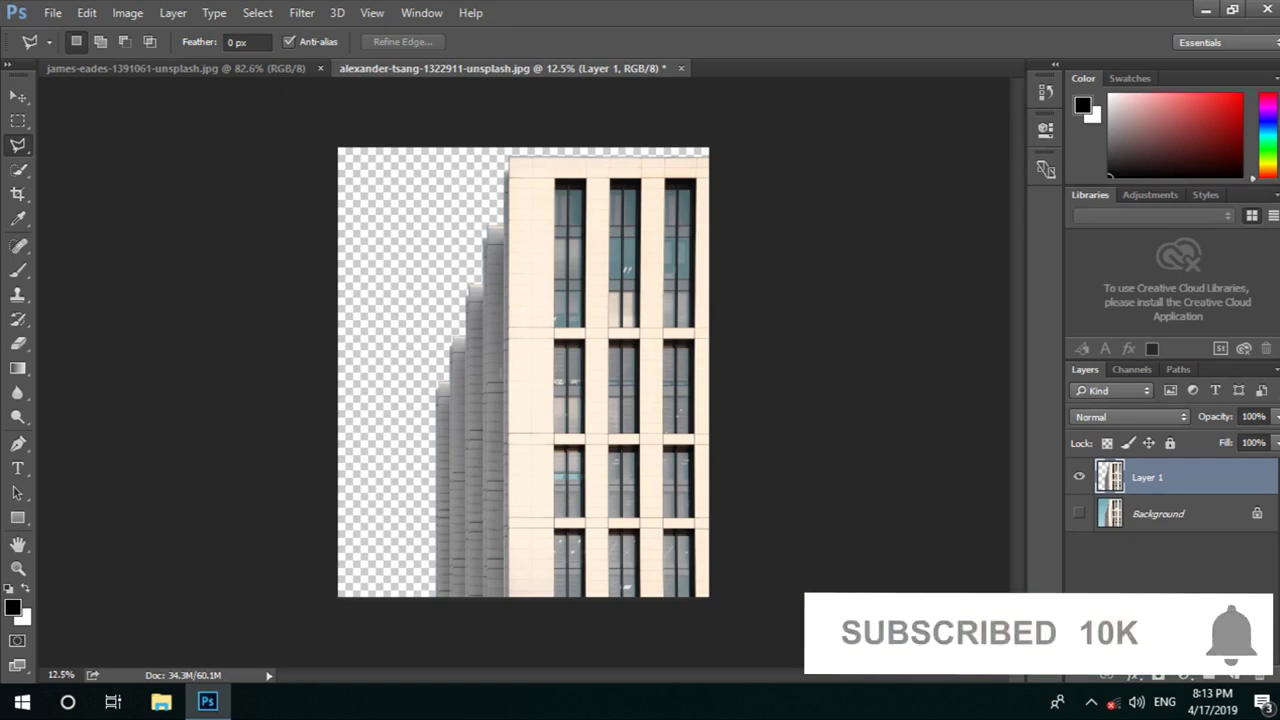
{"action": "key", "text": "ctrl+shift+n"}
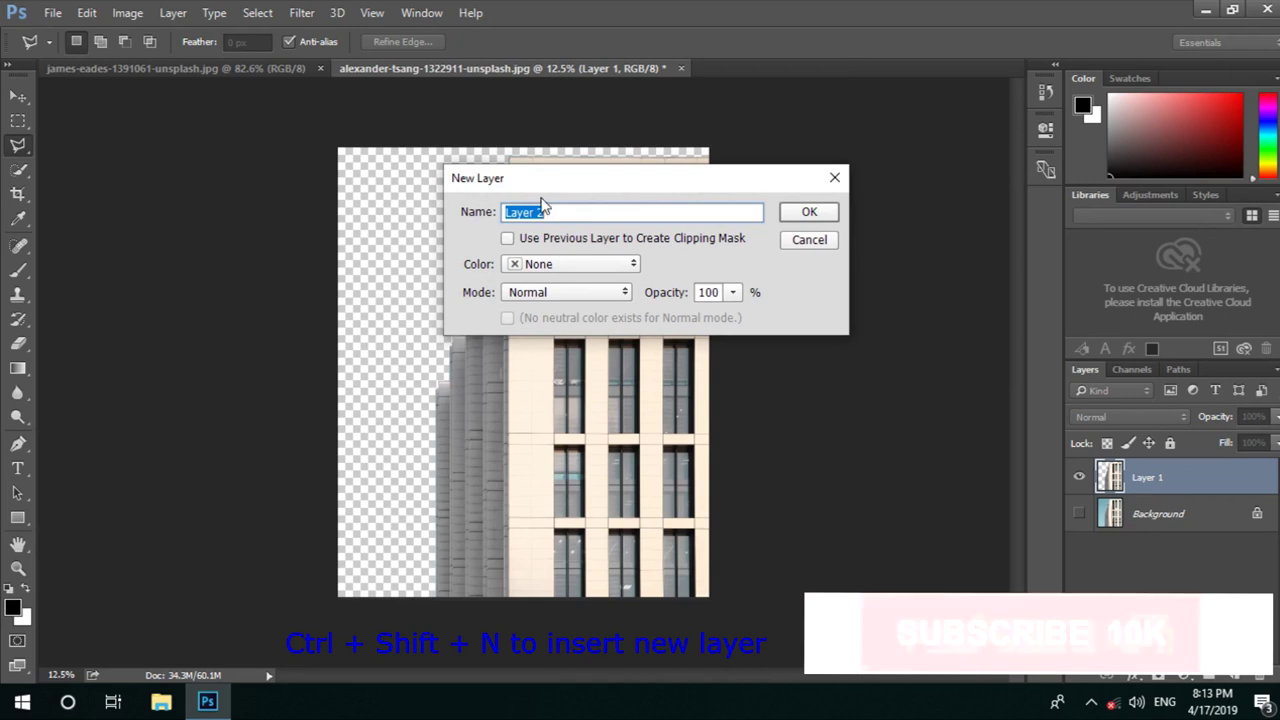
{"action": "left_click", "coordinate": [809, 213]}
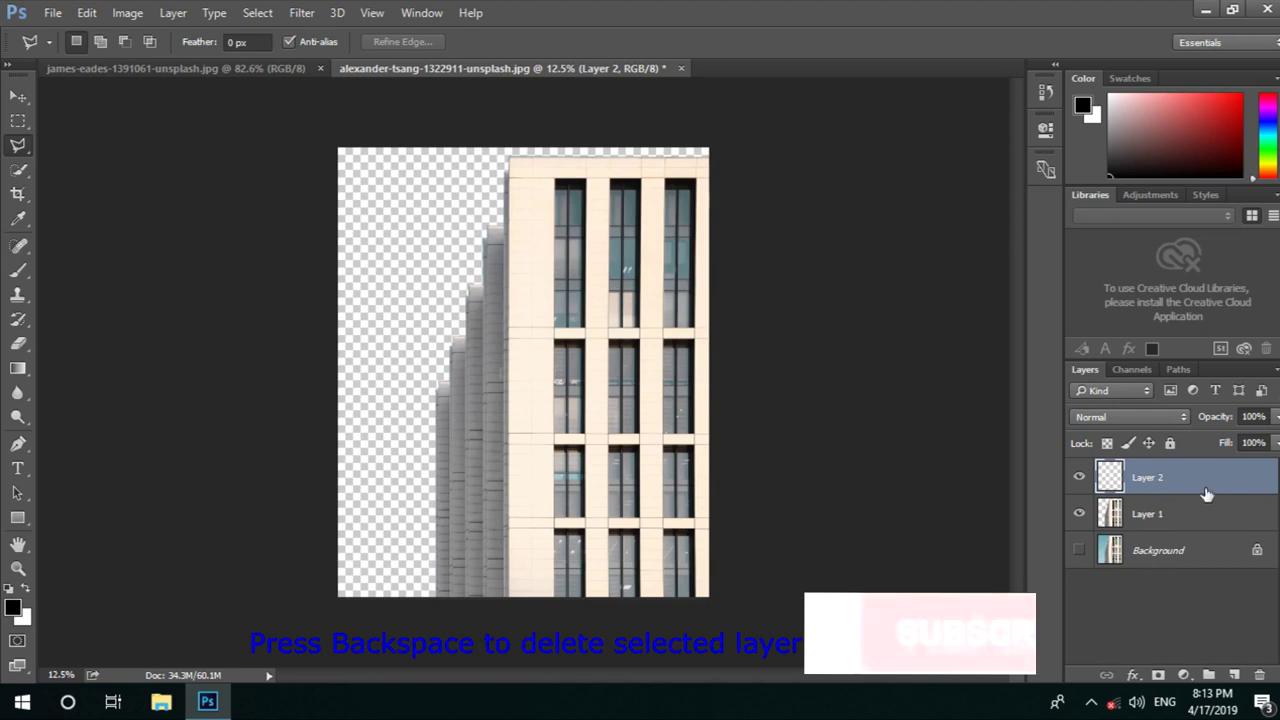
{"action": "key", "text": "BackSpace"}
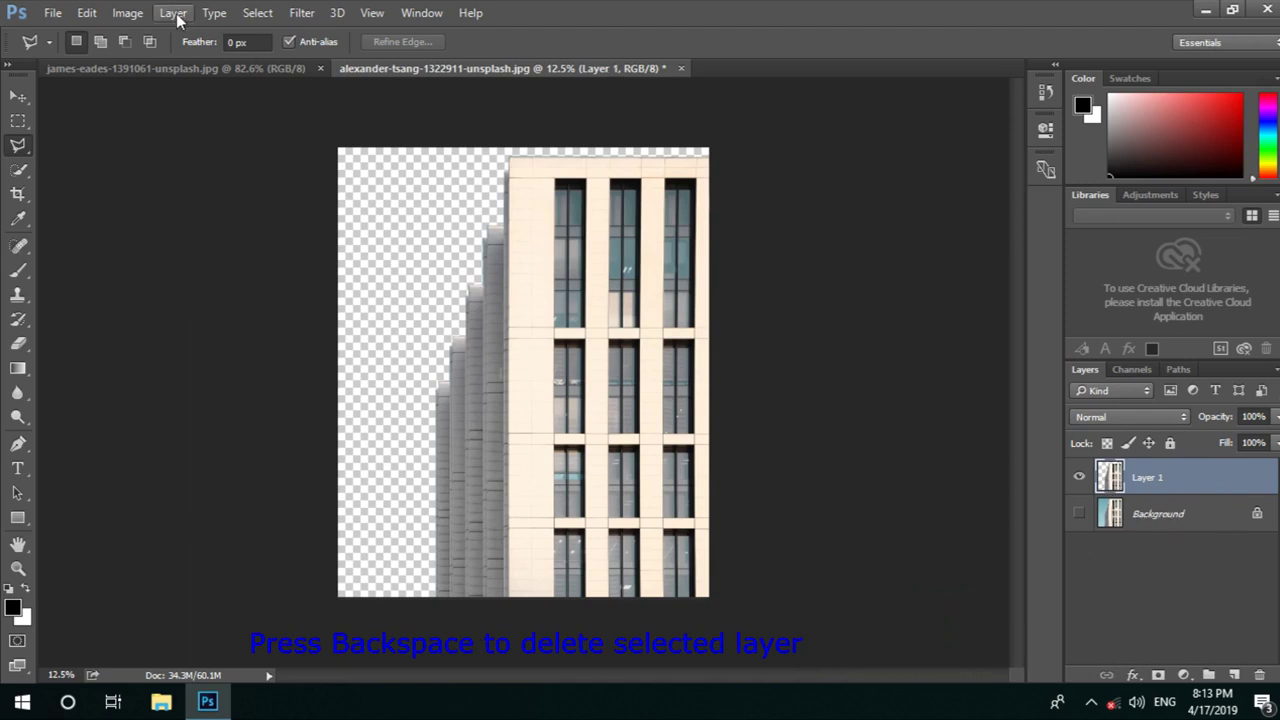
Create Layer 2 through Layer > New > Layer, then delete it again
{"action": "left_click", "coordinate": [173, 13]}
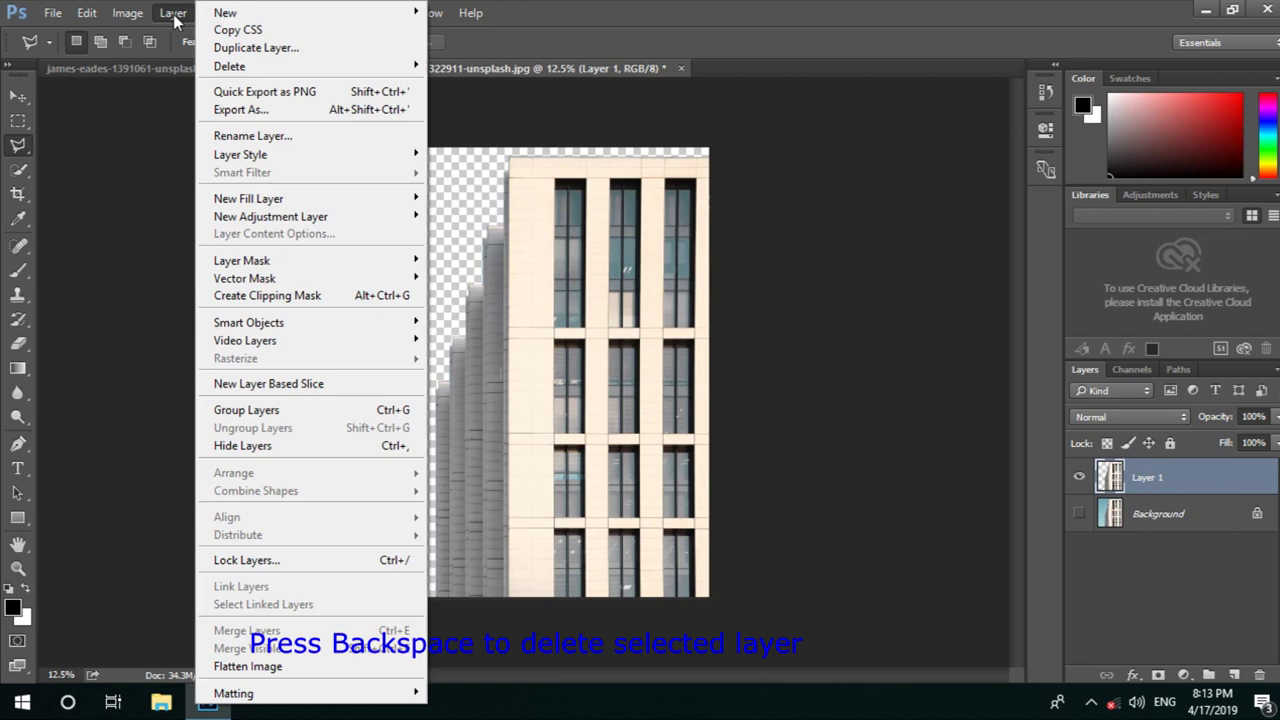
{"action": "mouse_move", "coordinate": [226, 13]}
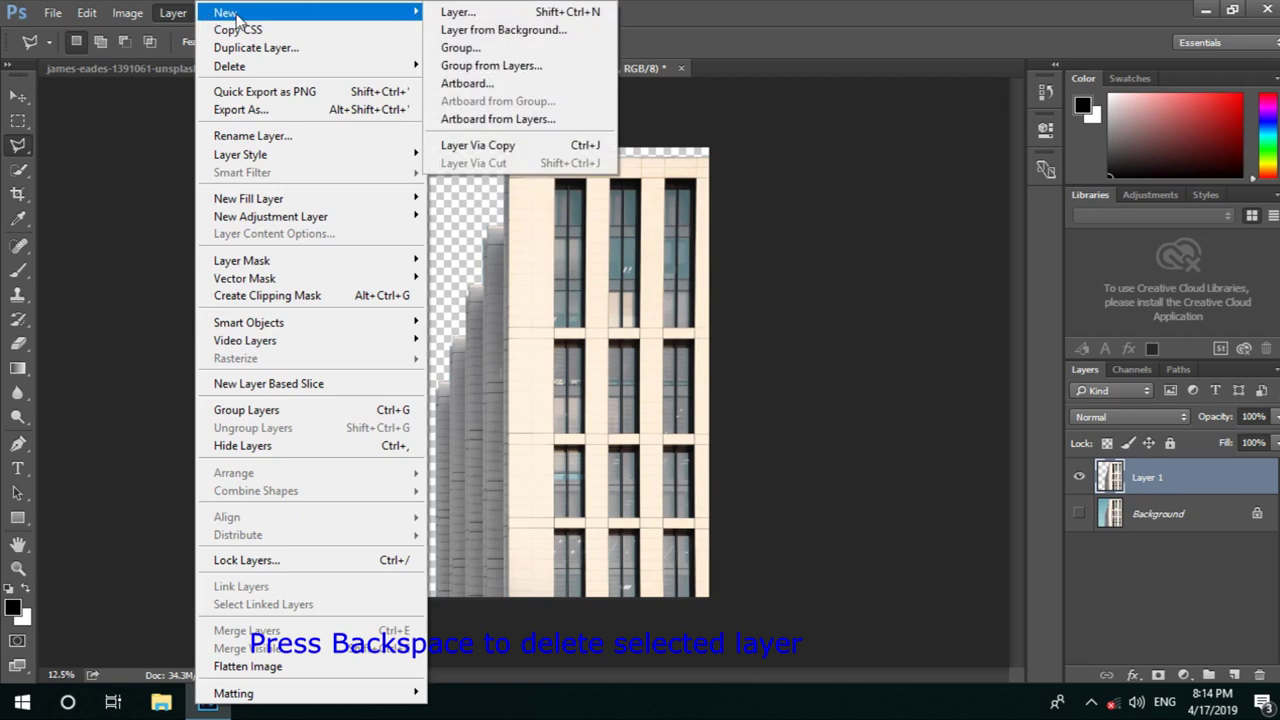
{"action": "left_click", "coordinate": [163, 18]}
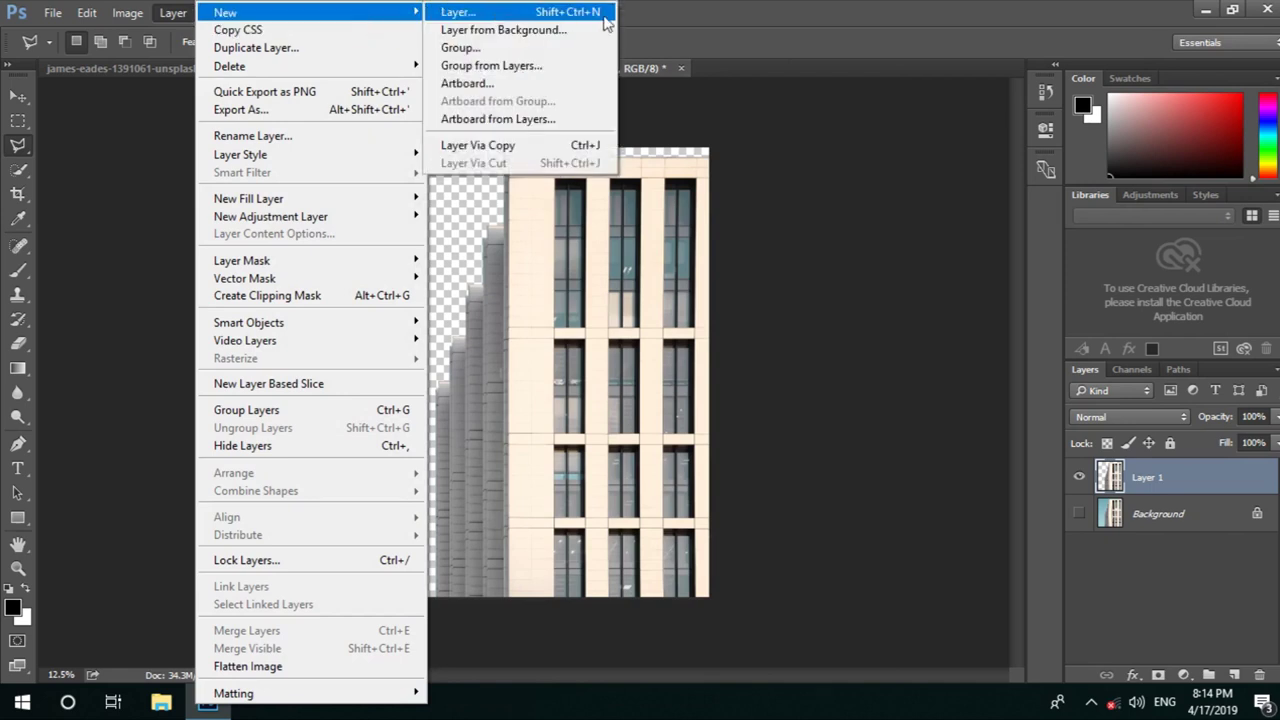
{"action": "left_click", "coordinate": [535, 14]}
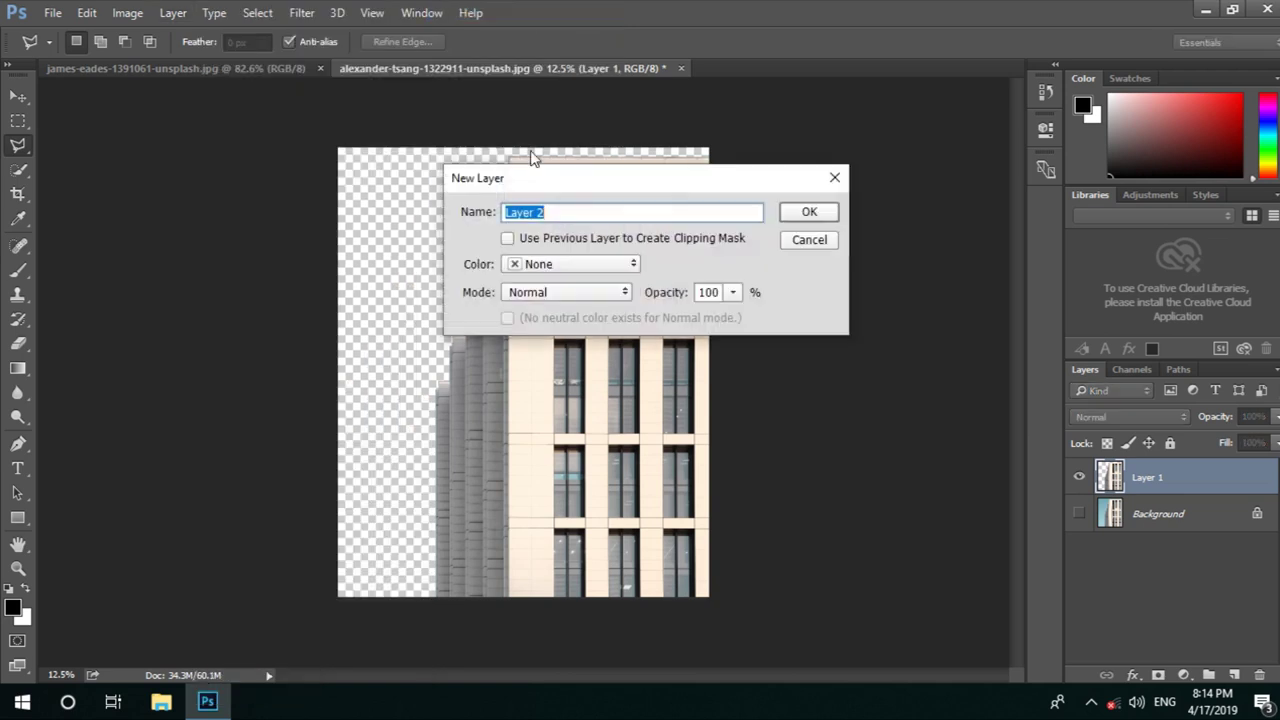
{"action": "left_click", "coordinate": [810, 218]}
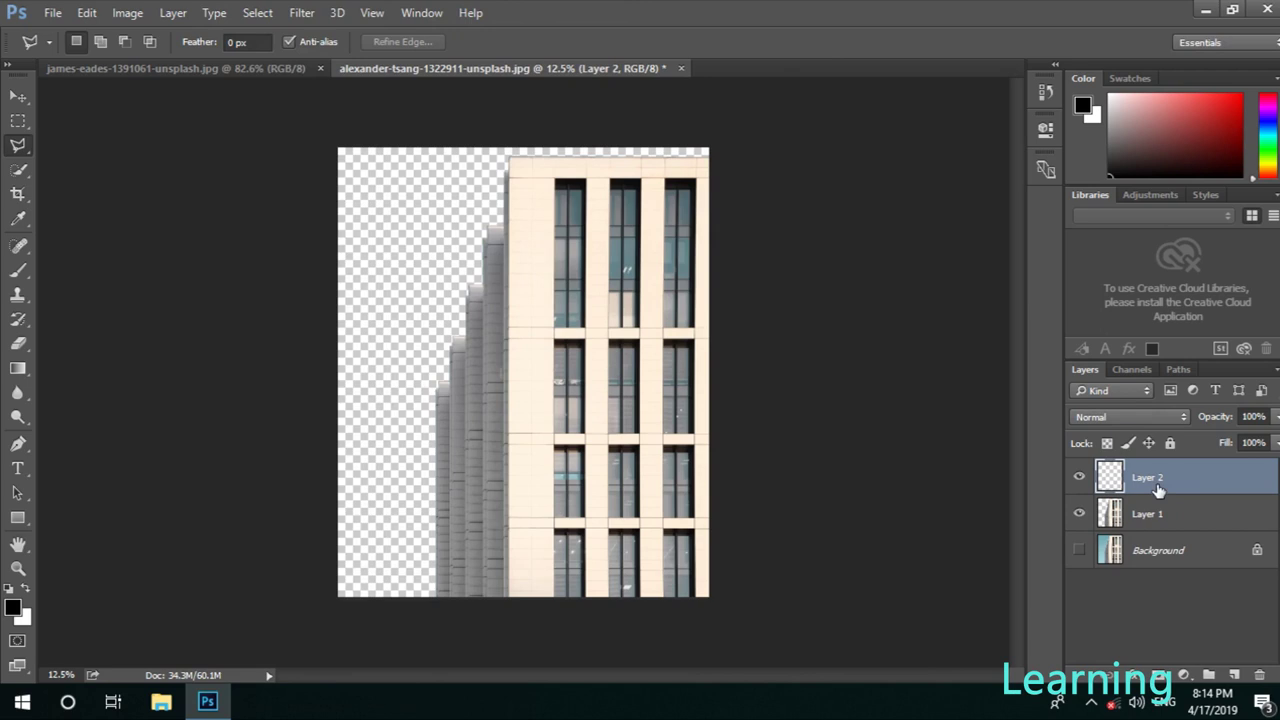
{"action": "key", "text": "Delete"}
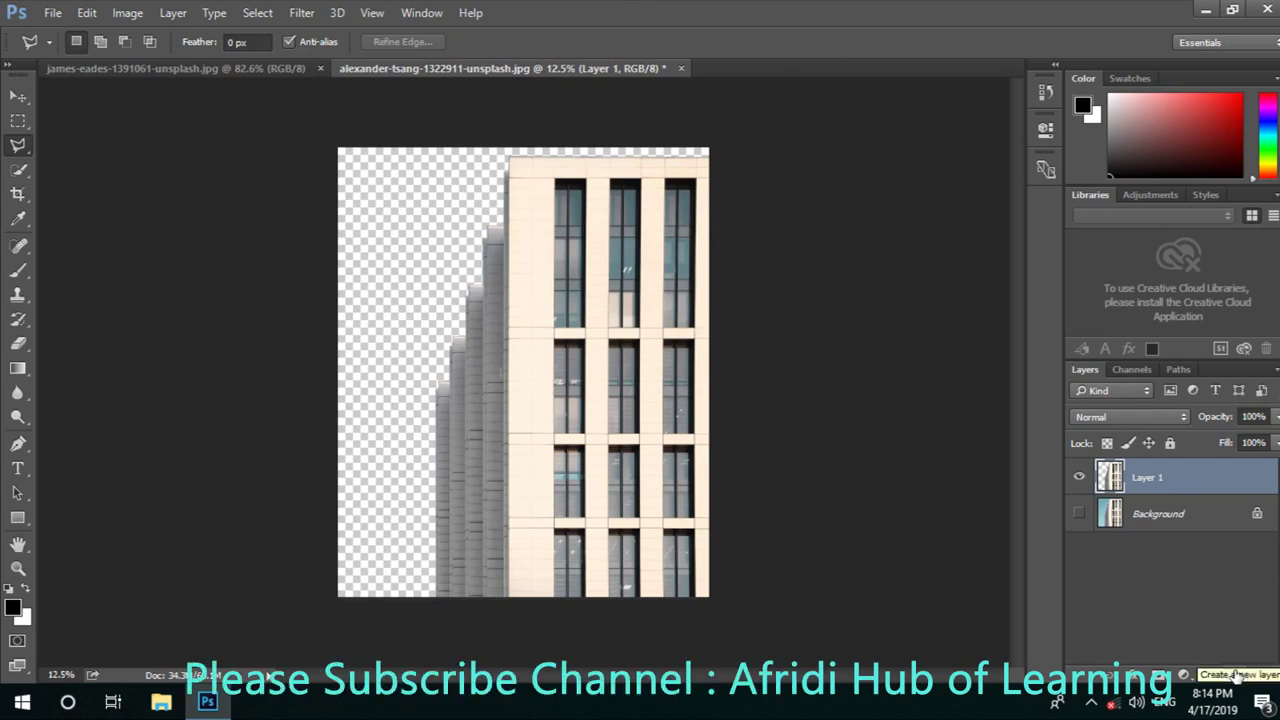
Add Layer 2 with the New Layer button, hide Layer 1, and pick the Brush tool
{"action": "left_click", "coordinate": [1237, 676]}
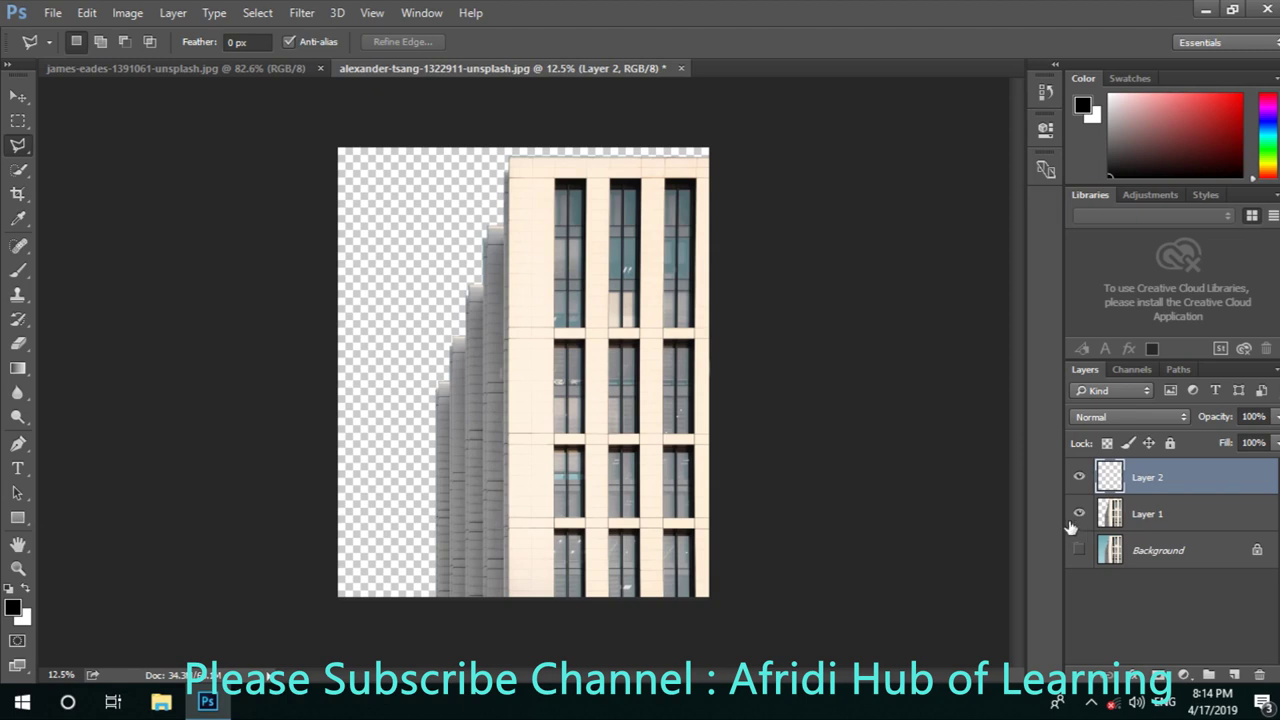
{"action": "left_click", "coordinate": [1079, 514]}
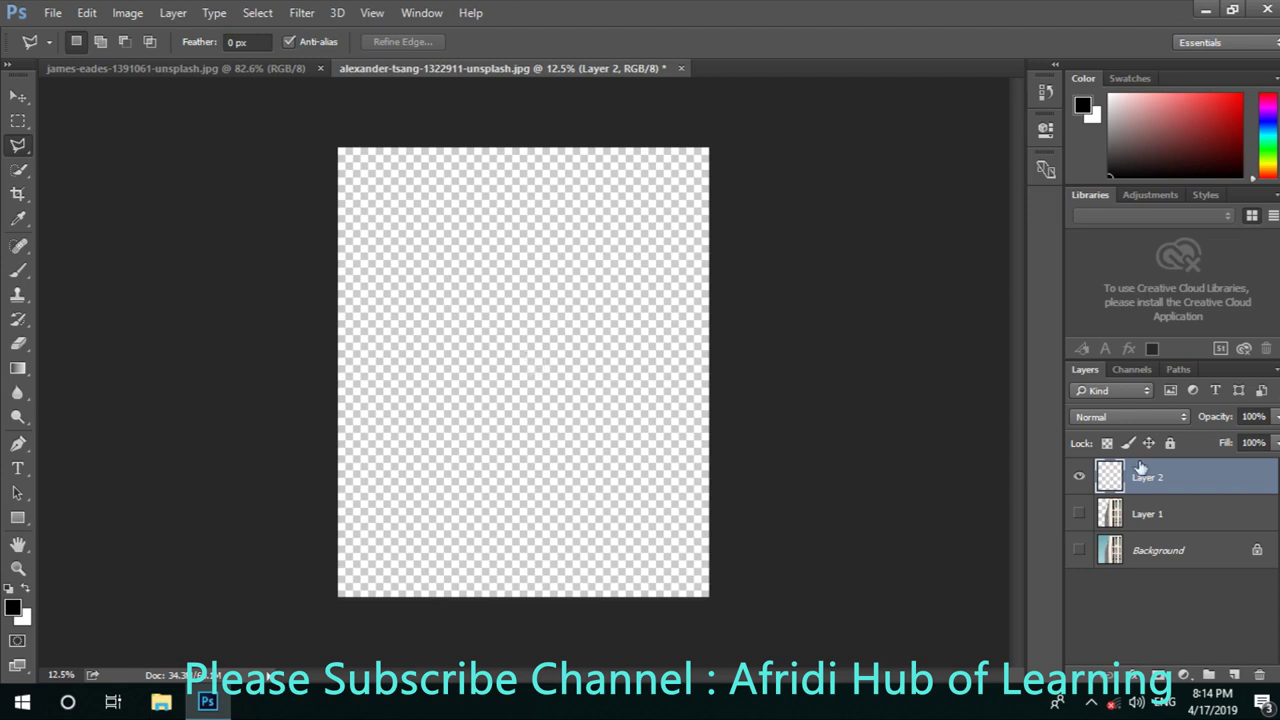
{"action": "left_click", "coordinate": [18, 270]}
Paint a black stroke on Layer 2, show Layer 1 again, and begin dragging Layer 2 down
{"action": "mouse_move", "coordinate": [608, 382]}
{"action": "left_mouse_down"}
{"action": "mouse_move", "coordinate": [664, 308]}
{"action": "mouse_move", "coordinate": [630, 410]}
{"action": "mouse_move", "coordinate": [540, 440]}
{"action": "mouse_move", "coordinate": [600, 480]}
{"action": "mouse_move", "coordinate": [686, 491]}
{"action": "mouse_move", "coordinate": [610, 470]}
{"action": "mouse_move", "coordinate": [563, 491]}
{"action": "mouse_move", "coordinate": [582, 358]}
{"action": "left_mouse_up"}
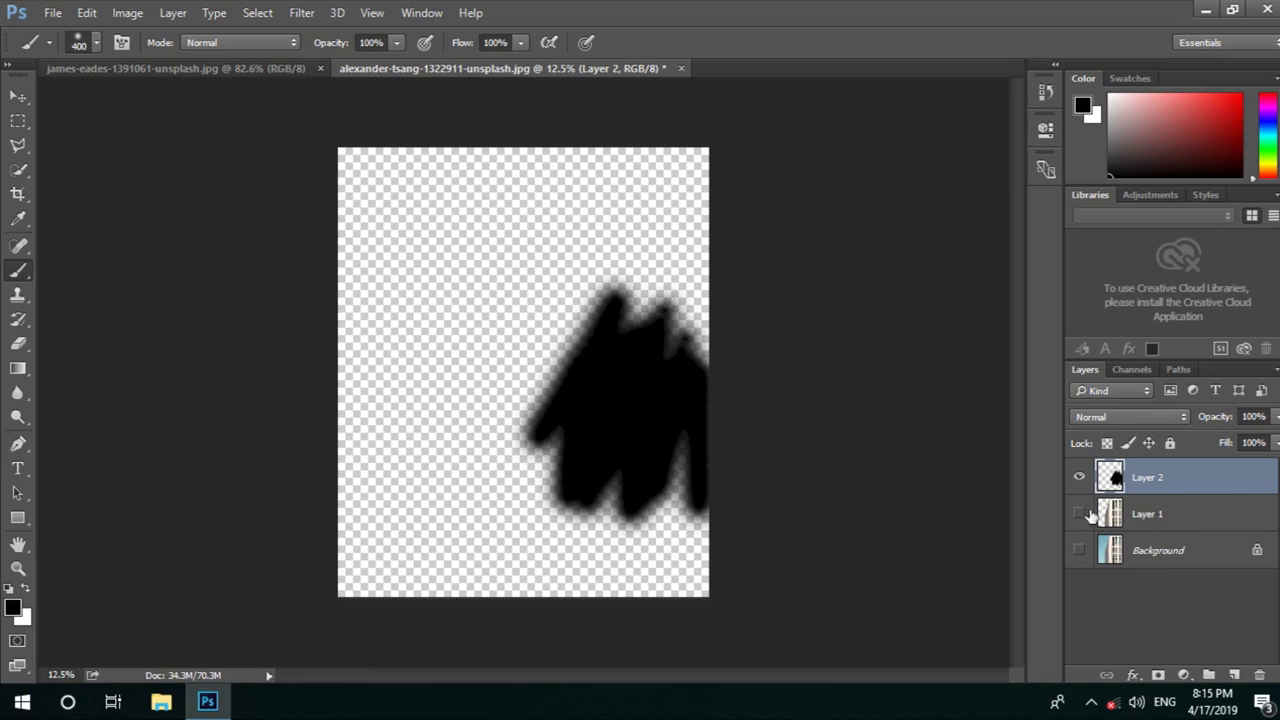
{"action": "left_click", "coordinate": [1080, 514]}
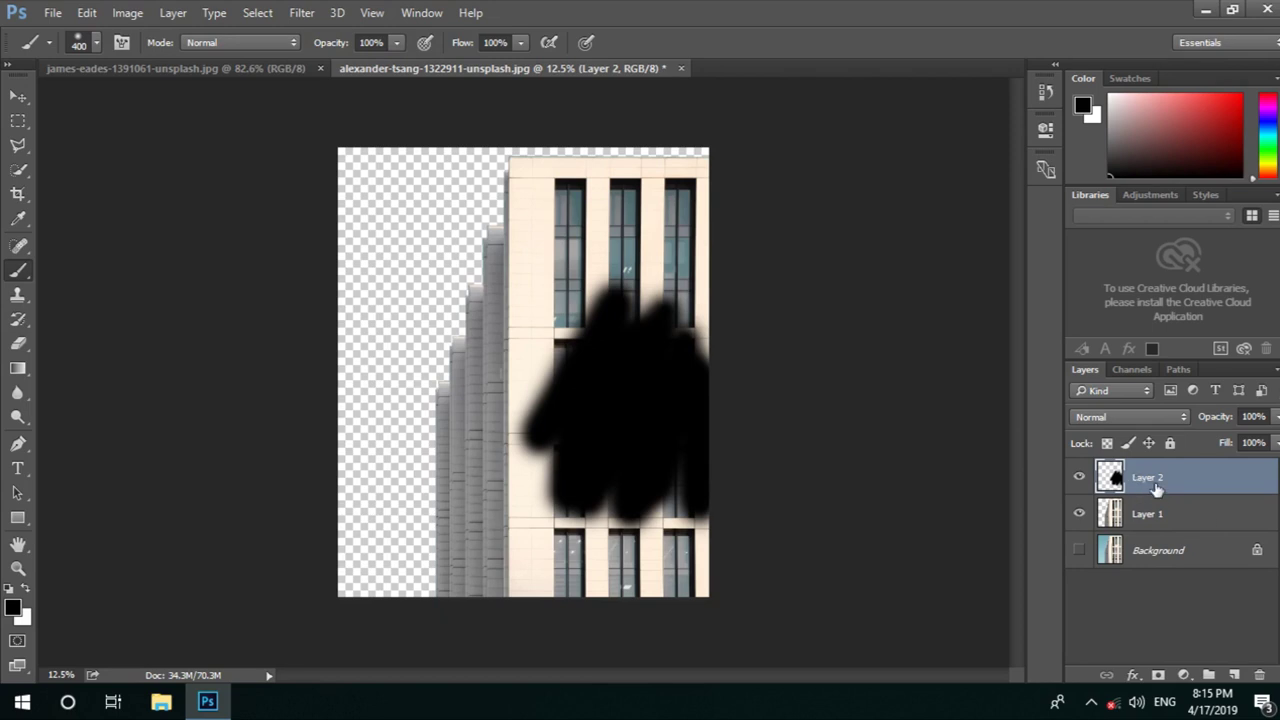
{"action": "left_click_drag", "start_coordinate": [1156, 487], "coordinate": [1150, 523]}
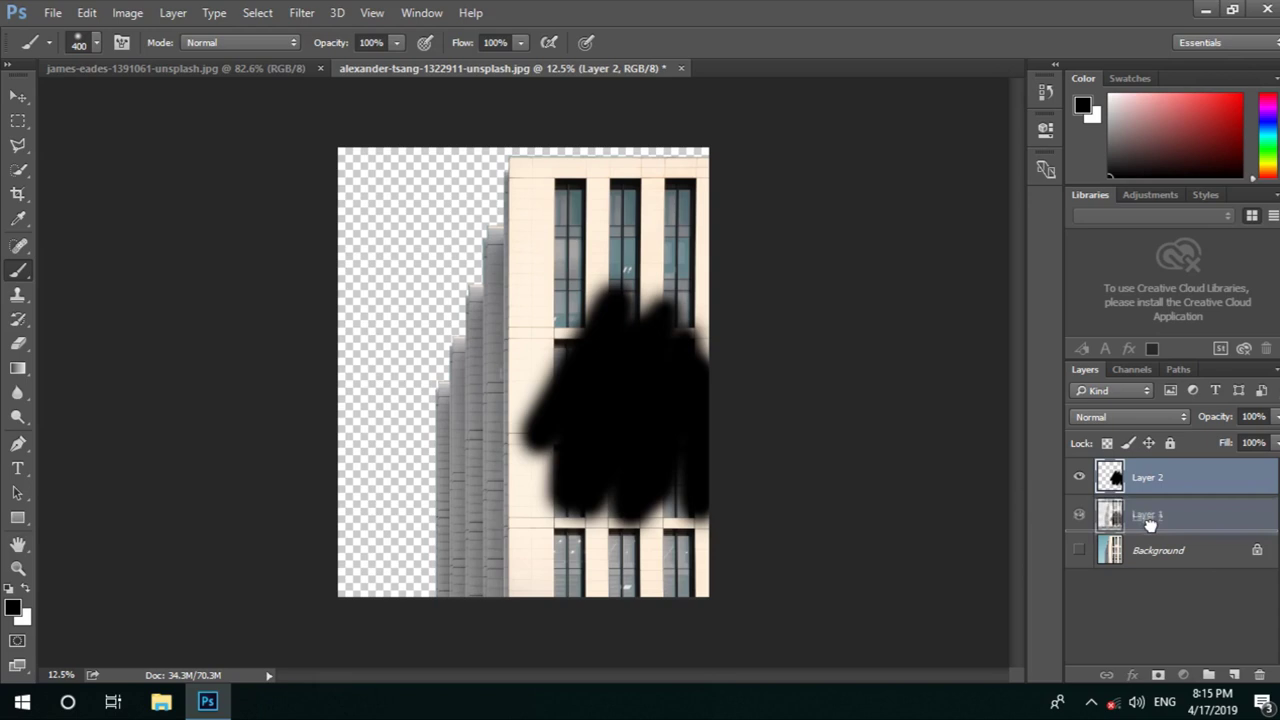
Move Layer 2 below Layer 1, brush black across the lower left, then hide Layer 1
{"action": "left_click_drag", "start_coordinate": [1150, 523], "coordinate": [1150, 523]}
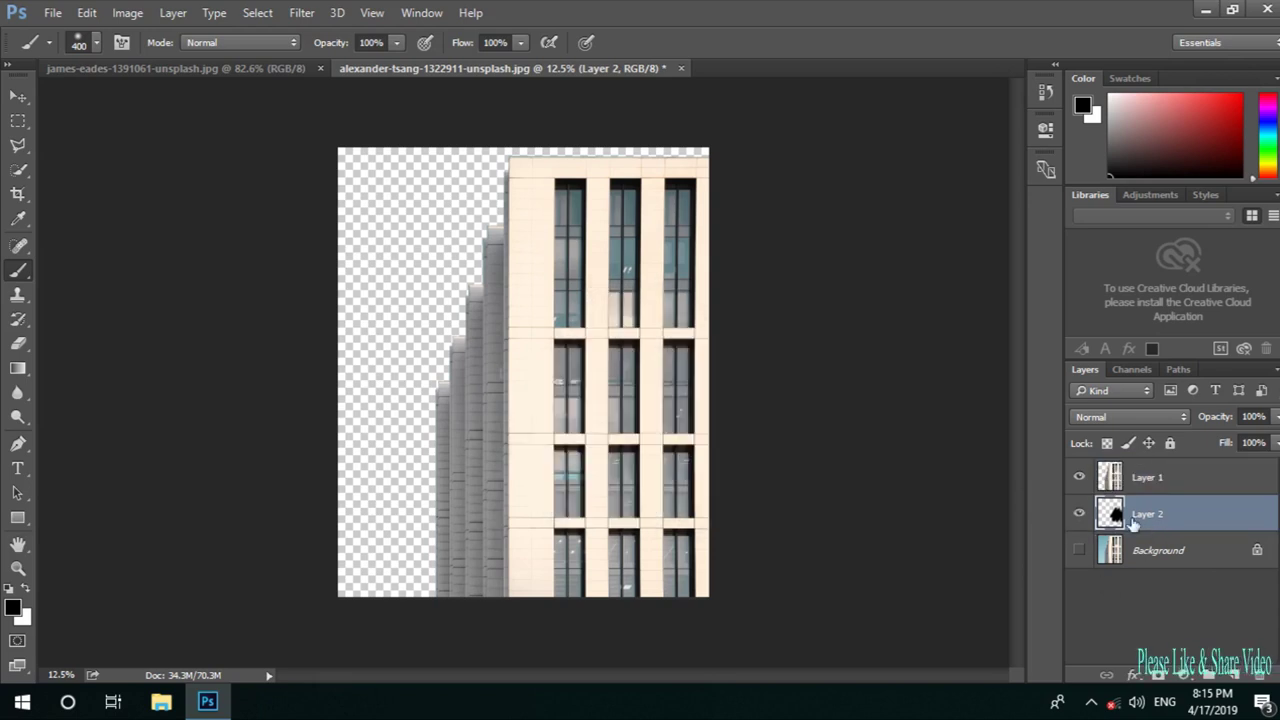
{"action": "left_click", "coordinate": [416, 516]}
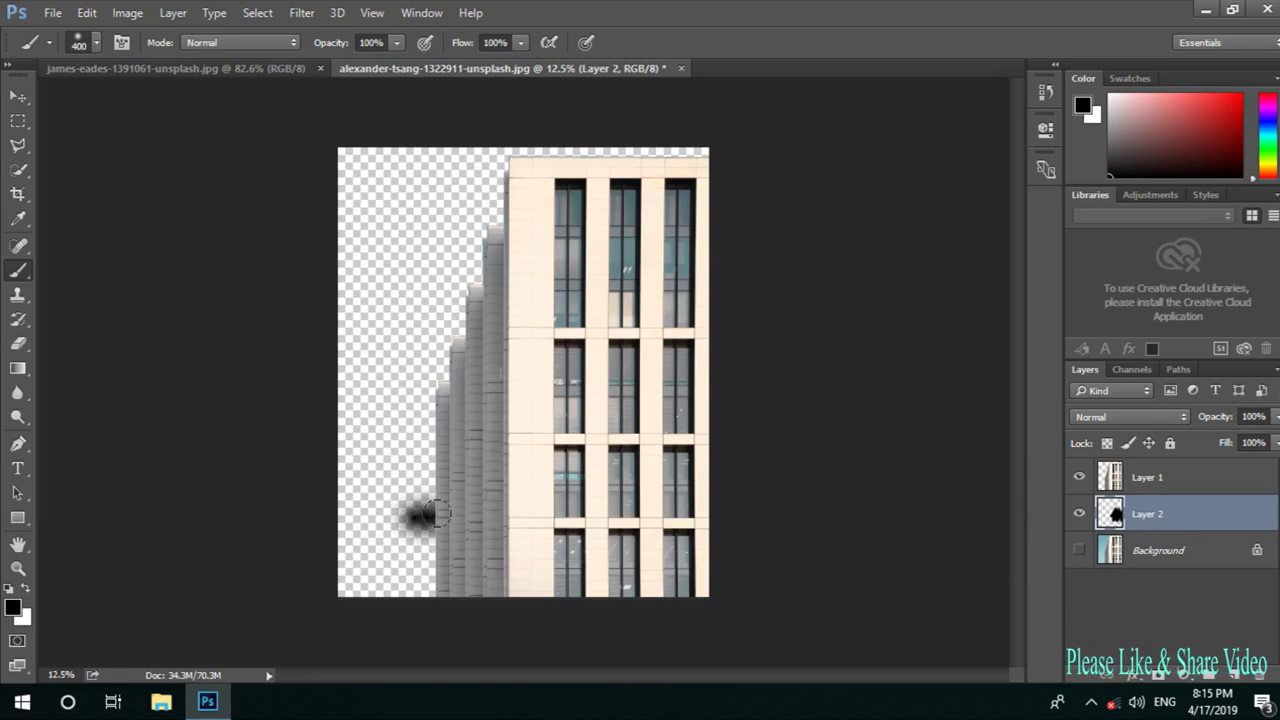
{"action": "left_click_drag", "start_coordinate": [525, 512], "coordinate": [369, 503]}
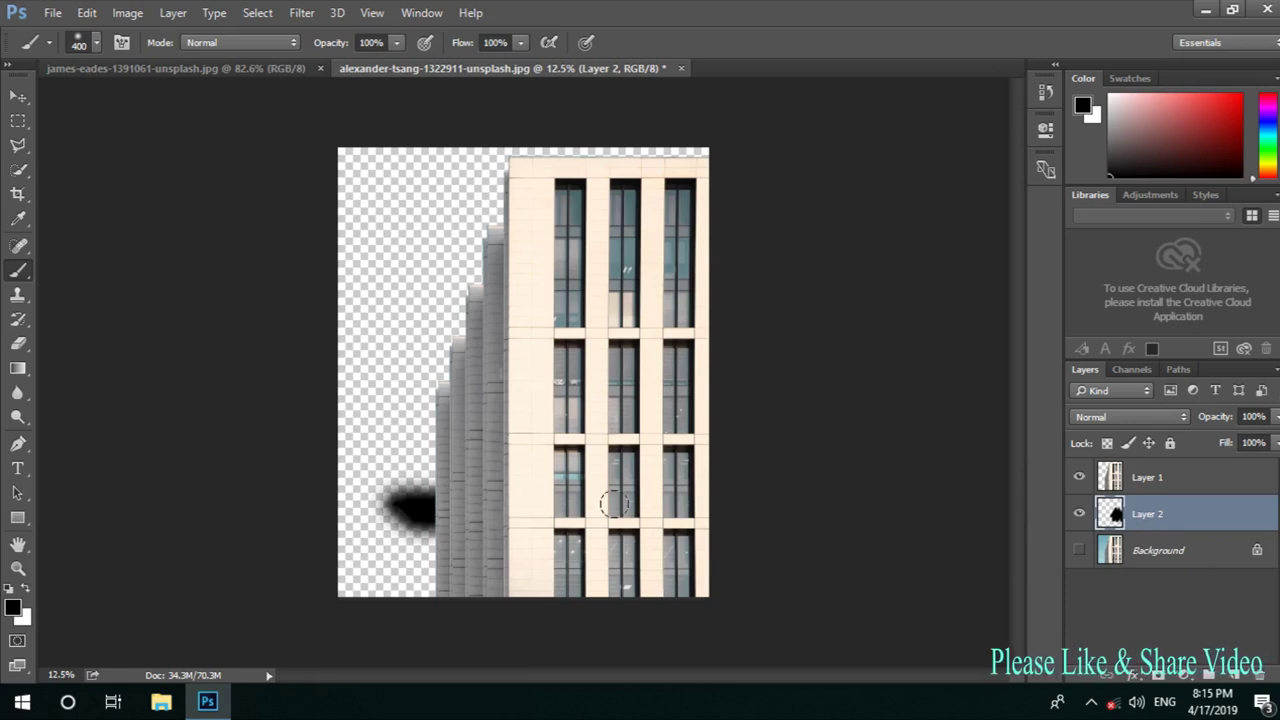
{"action": "left_click", "coordinate": [369, 503]}
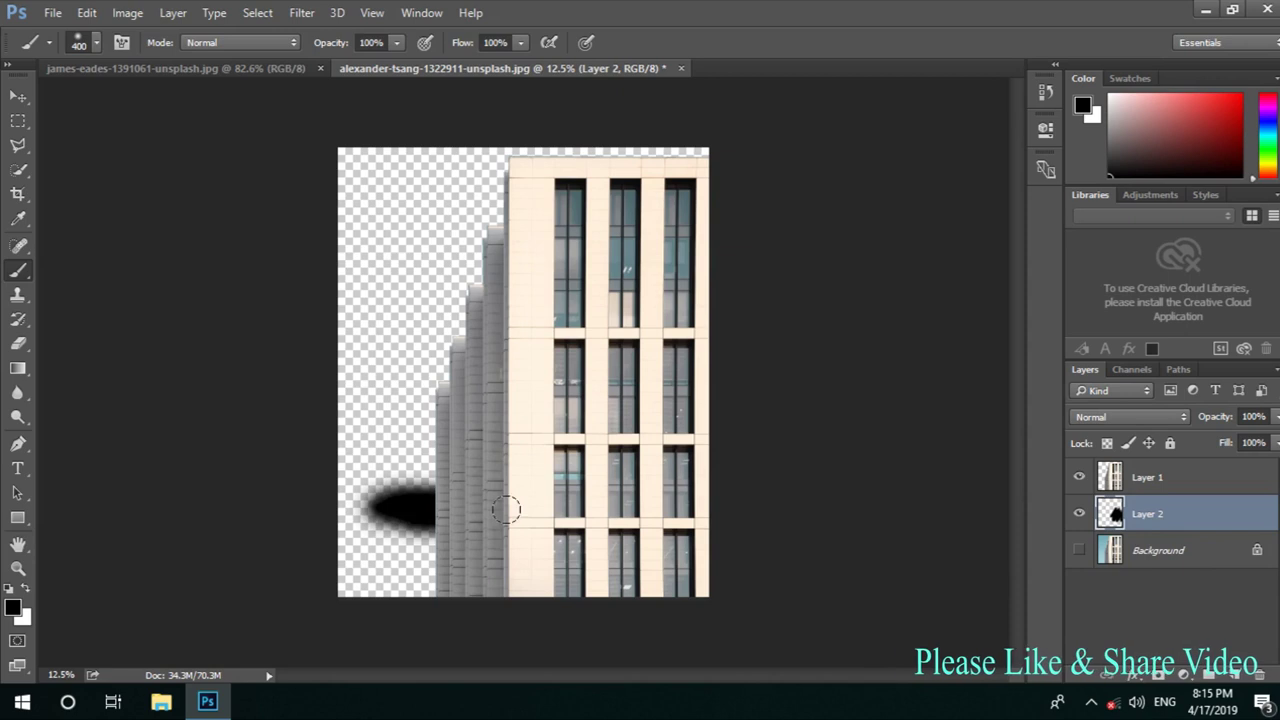
{"action": "left_click_drag", "start_coordinate": [386, 516], "coordinate": [385, 560]}
{"action": "mouse_move", "coordinate": [543, 537]}
{"action": "left_mouse_down"}
{"action": "mouse_move", "coordinate": [381, 553]}
{"action": "mouse_move", "coordinate": [360, 580]}
{"action": "left_mouse_up"}
{"action": "left_click_drag", "start_coordinate": [480, 580], "coordinate": [350, 585]}
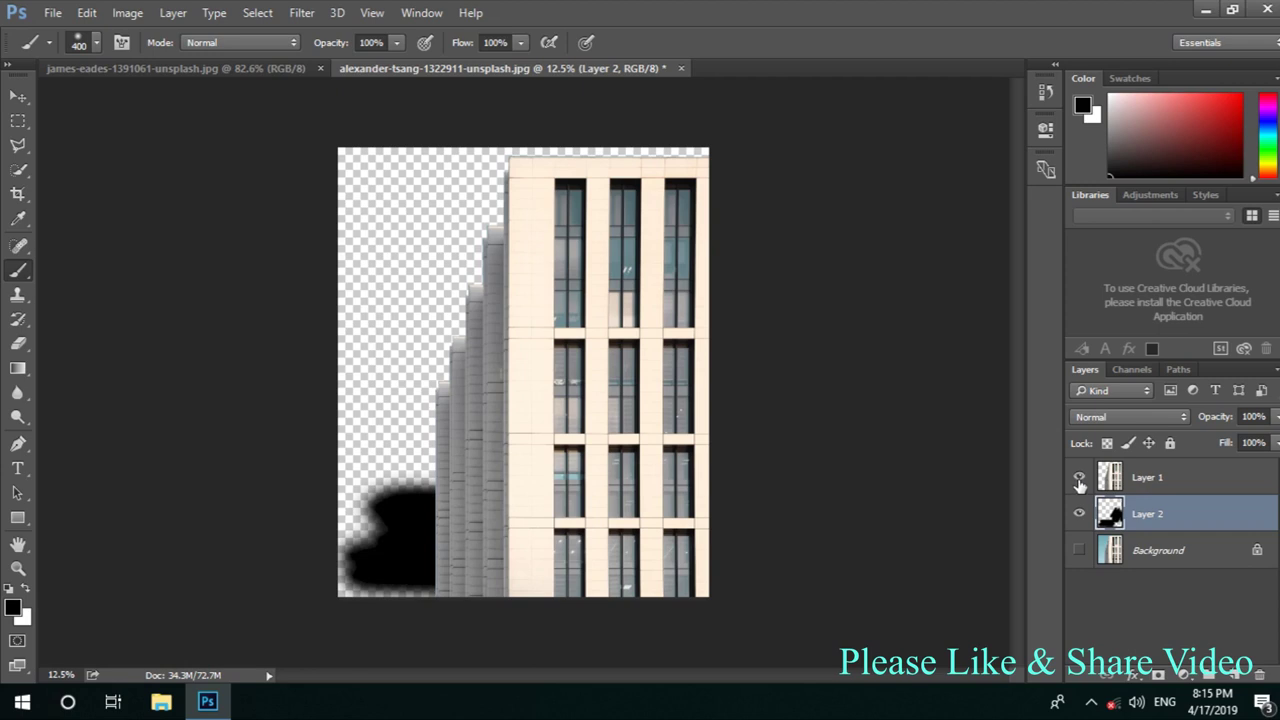
{"action": "left_click", "coordinate": [1079, 477]}
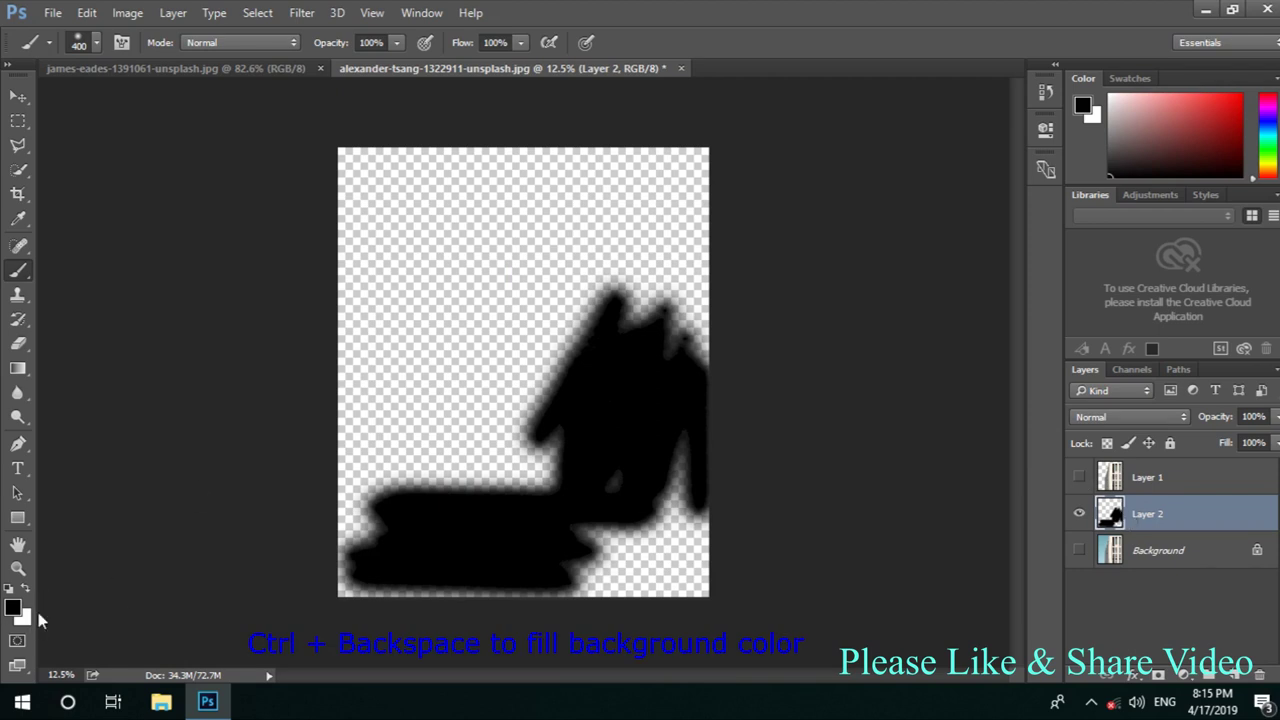
Fill Layer 2 white, show Layer 1, undo a stray black fill, then fill Layer 2 solid black
{"action": "key", "text": "ctrl+BackSpace"}
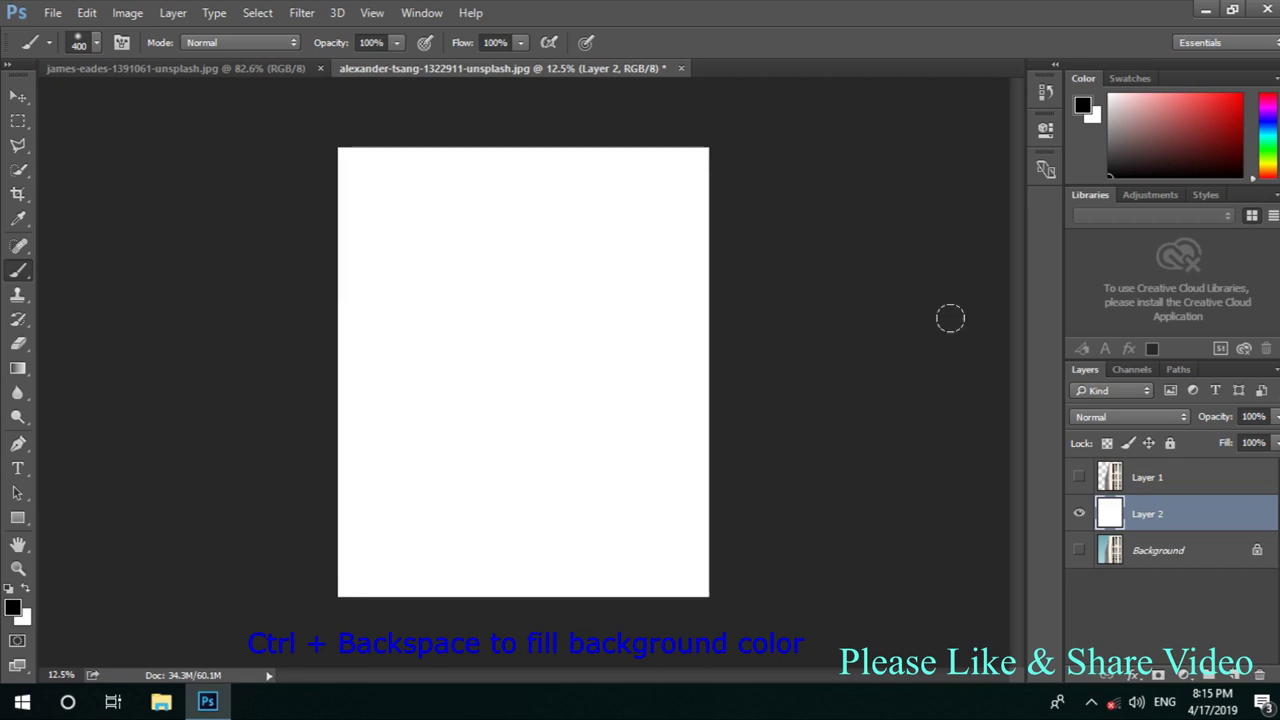
{"action": "left_click", "coordinate": [1140, 478]}
{"action": "left_click", "coordinate": [1079, 477]}
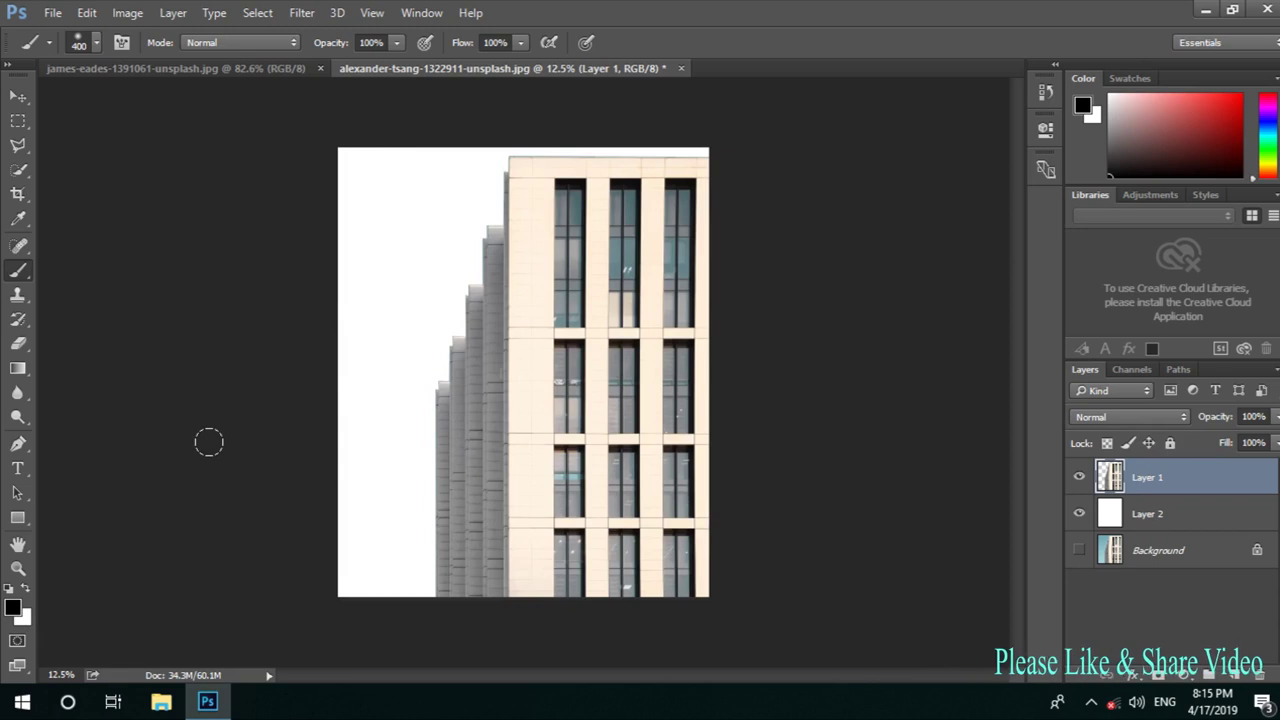
{"action": "key", "text": "alt+BackSpace"}
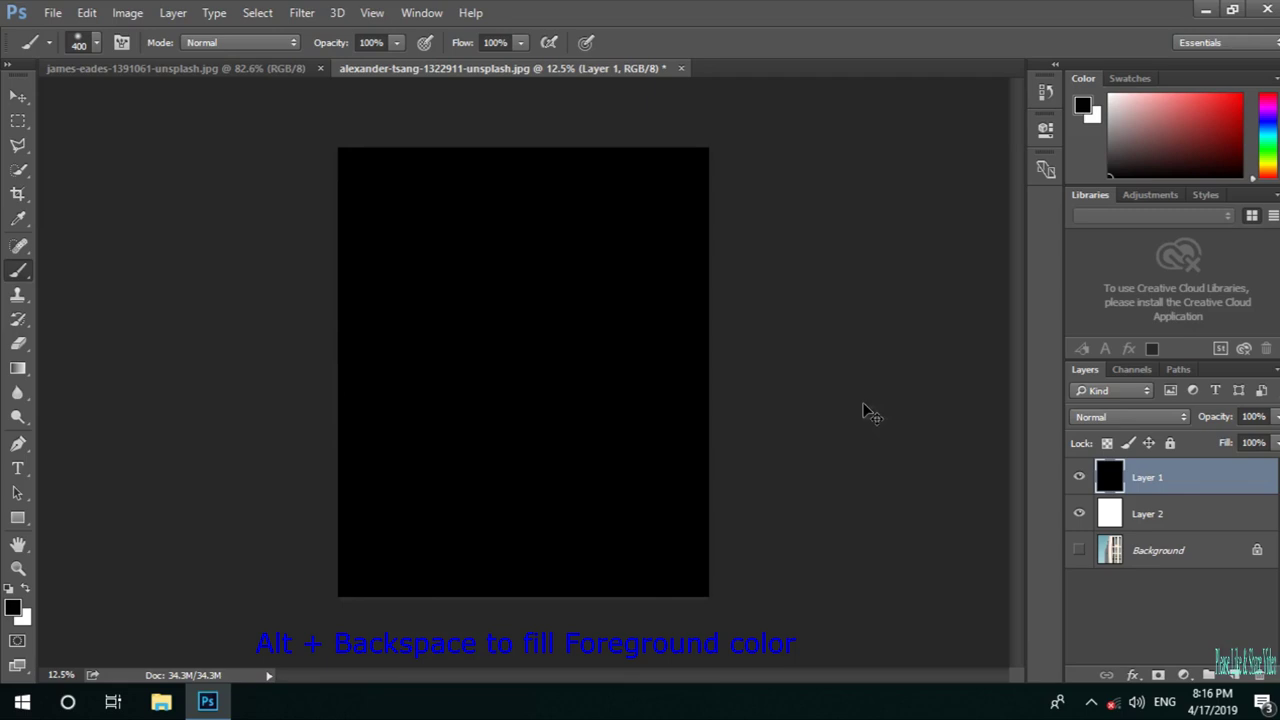
{"action": "key", "text": "ctrl+z"}
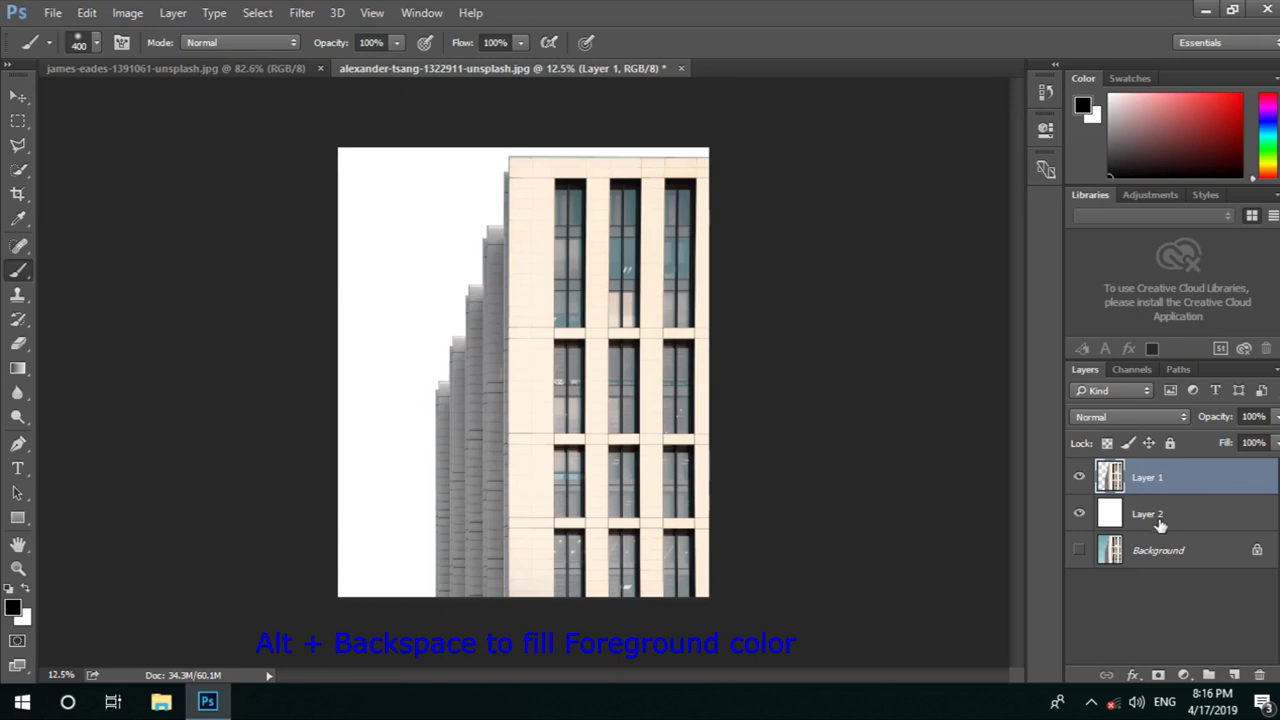
{"action": "left_click", "coordinate": [1160, 522]}
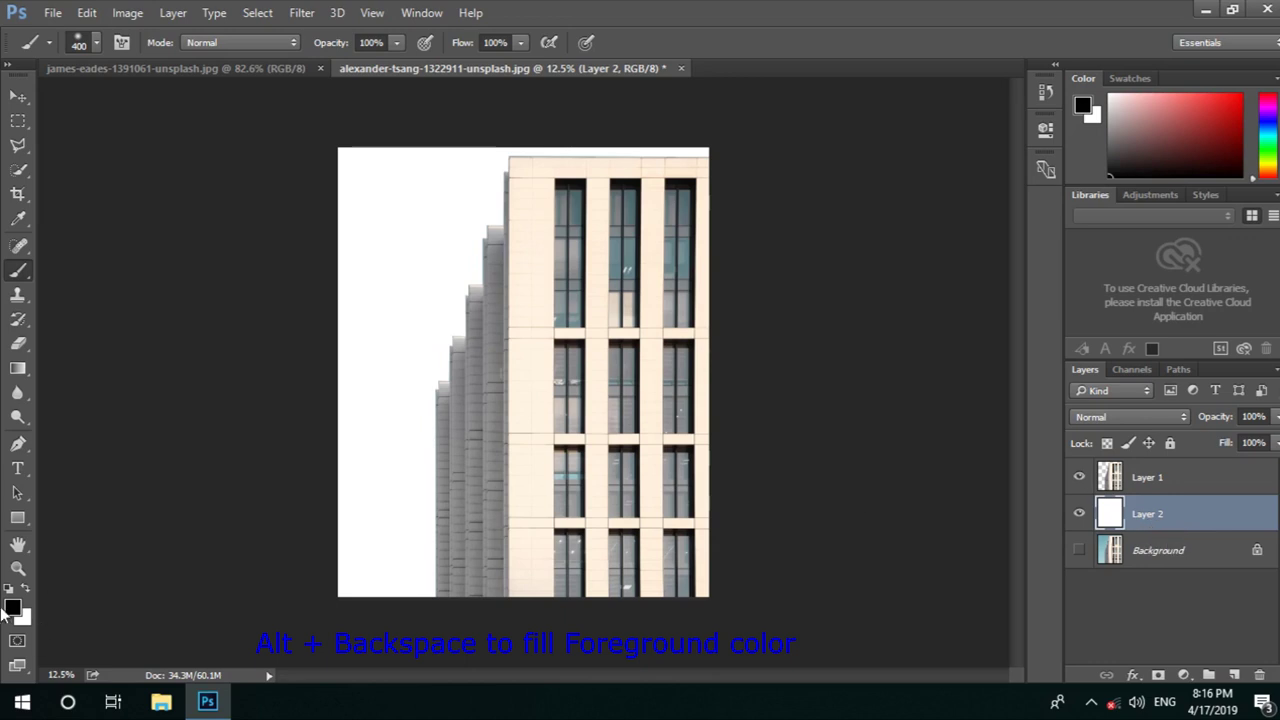
{"action": "key", "text": "alt+BackSpace"}
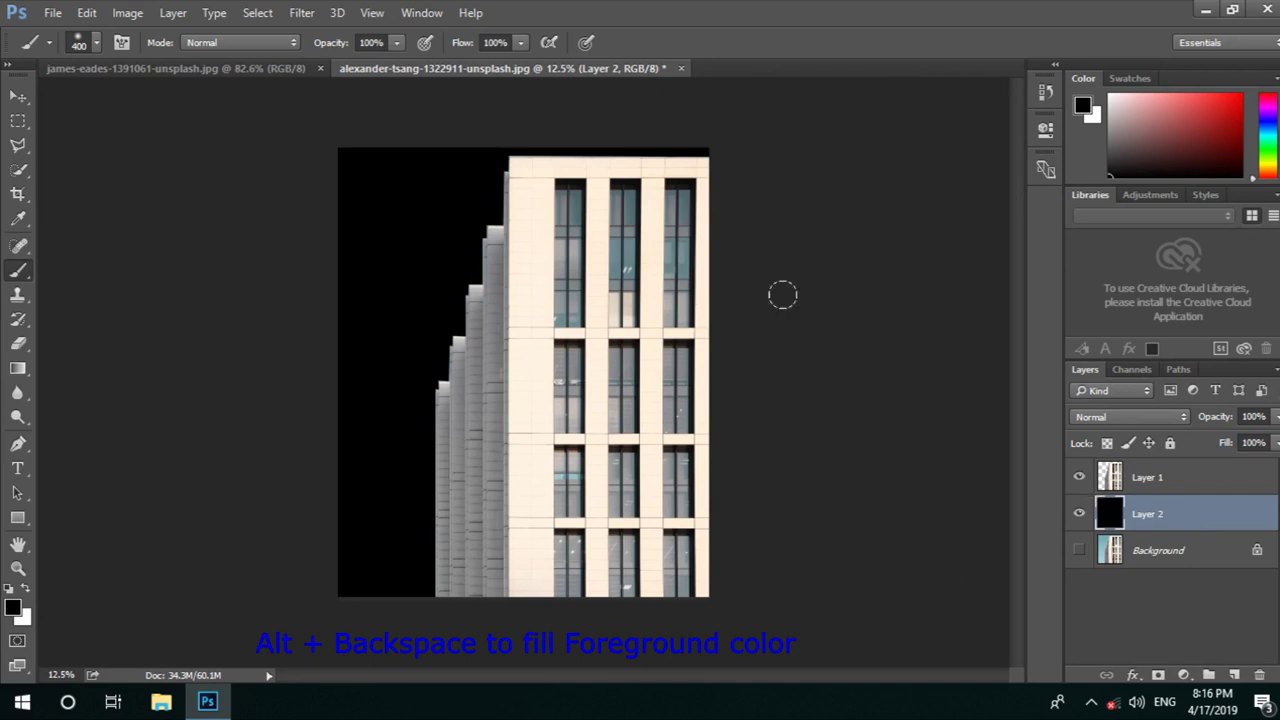
{"action": "left_click", "coordinate": [1160, 482]}
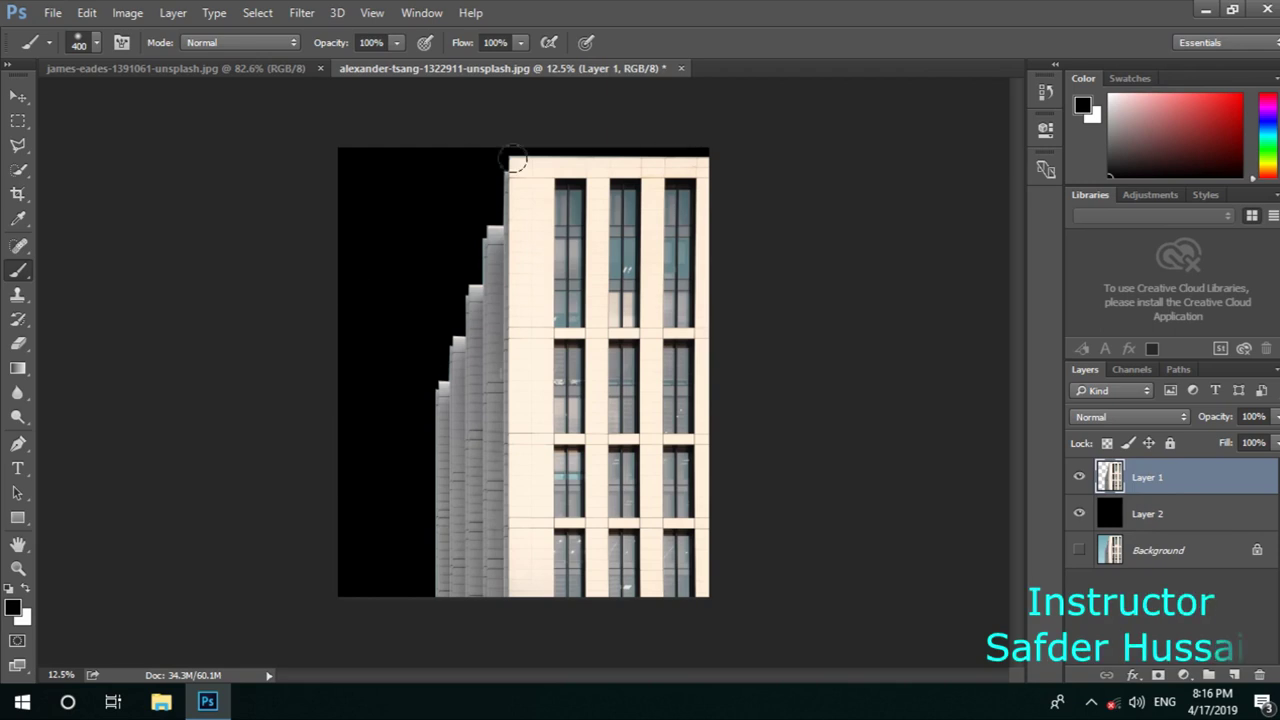
{"action": "left_click", "coordinate": [1079, 477]}
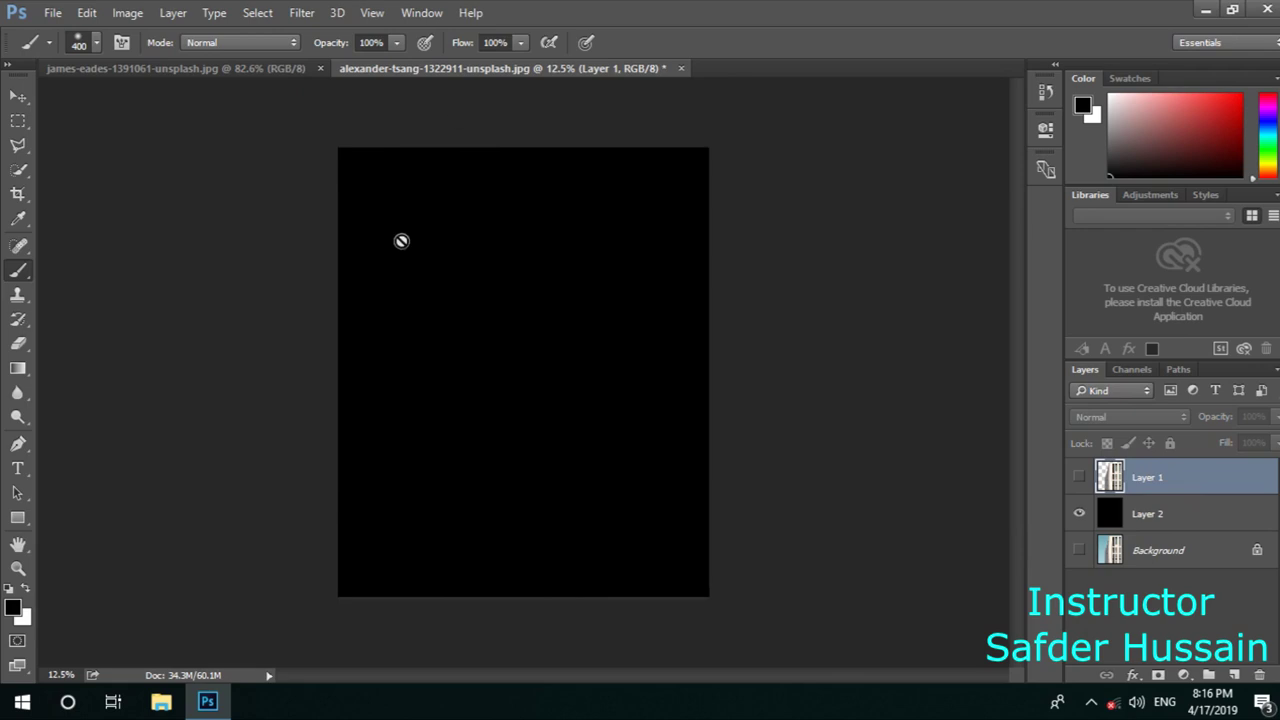
{"action": "left_click", "coordinate": [1175, 531]}
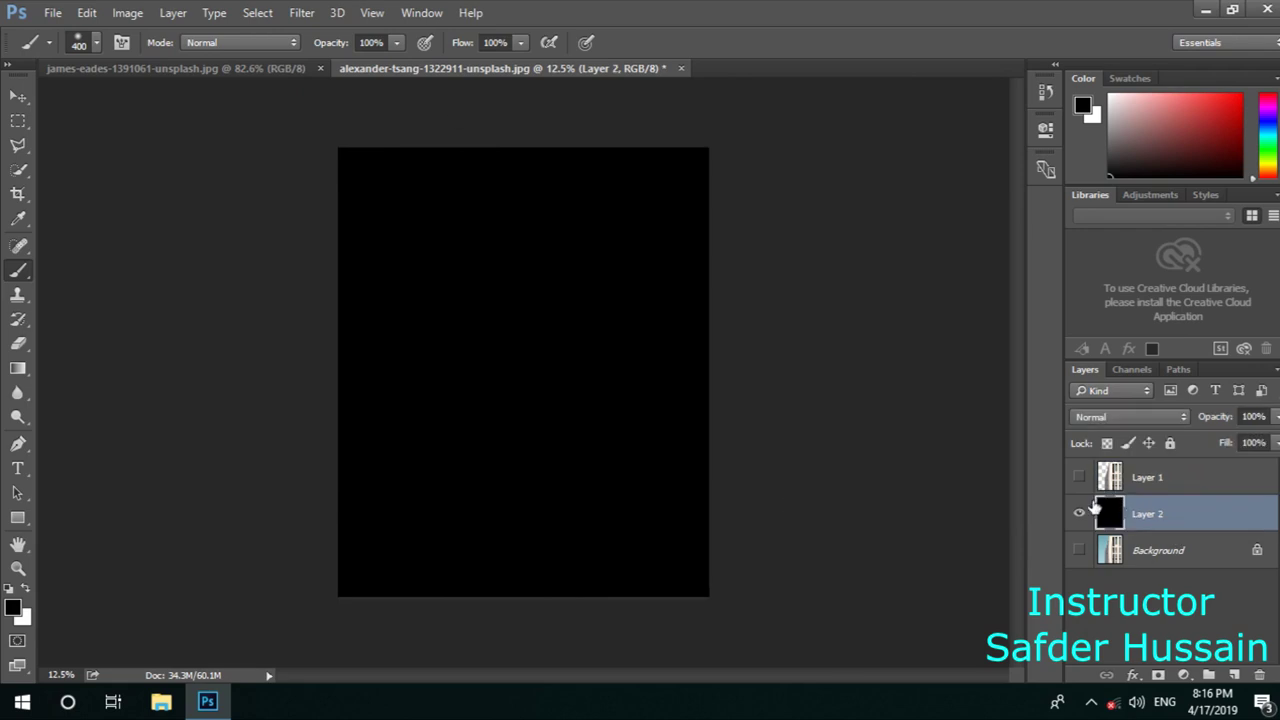
{"action": "left_click", "coordinate": [1079, 477]}
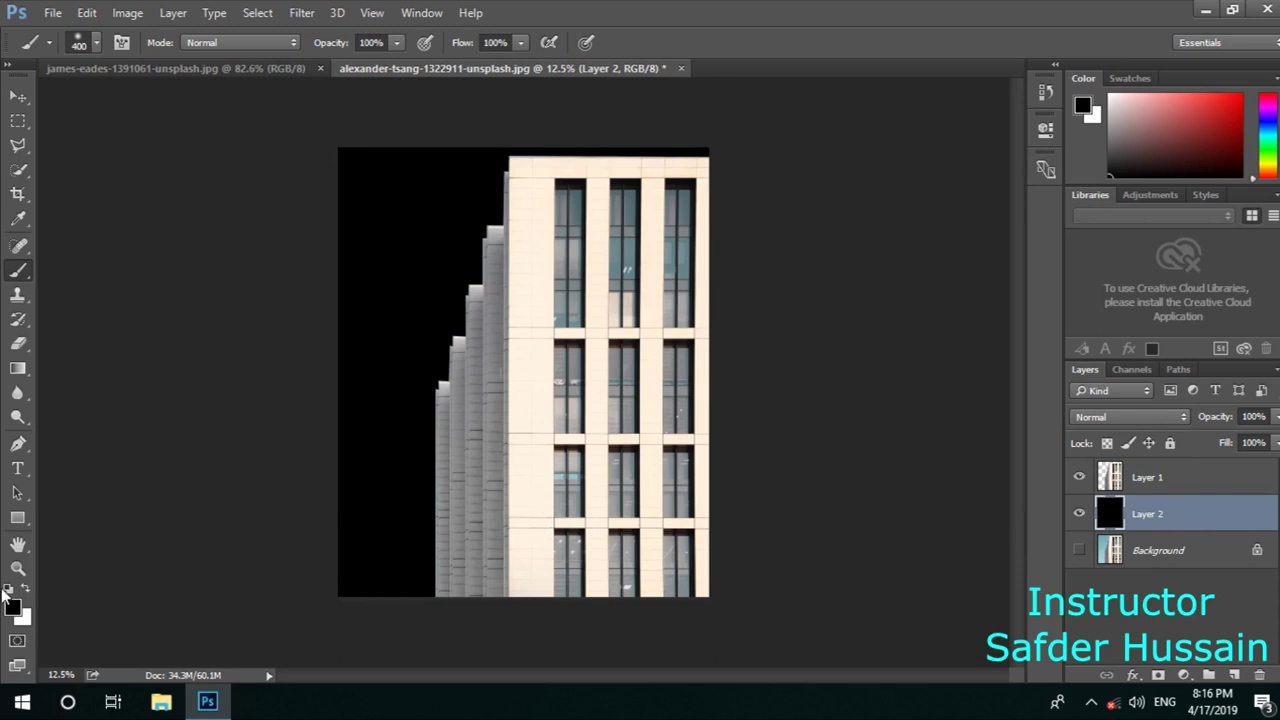
Set the background colour to a light blue-violet in the colour picker
{"action": "left_click", "coordinate": [21, 617]}
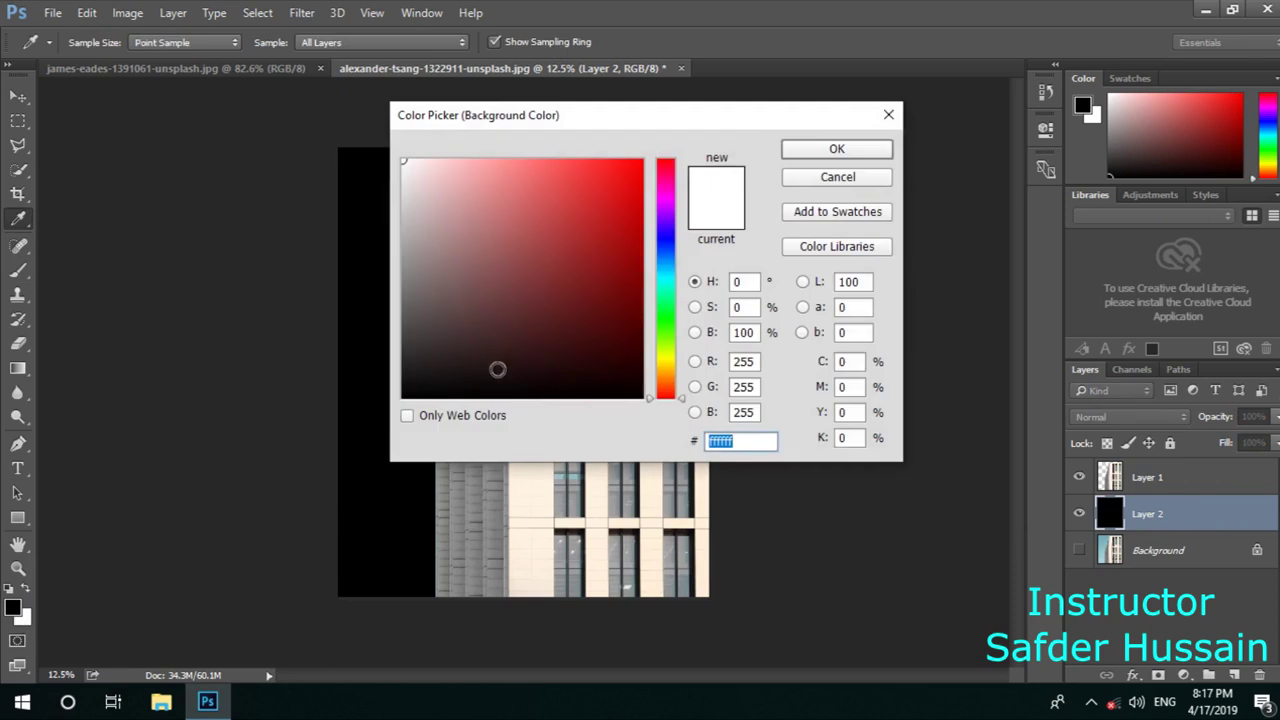
{"action": "left_click", "coordinate": [670, 245]}
{"action": "left_click", "coordinate": [606, 193]}
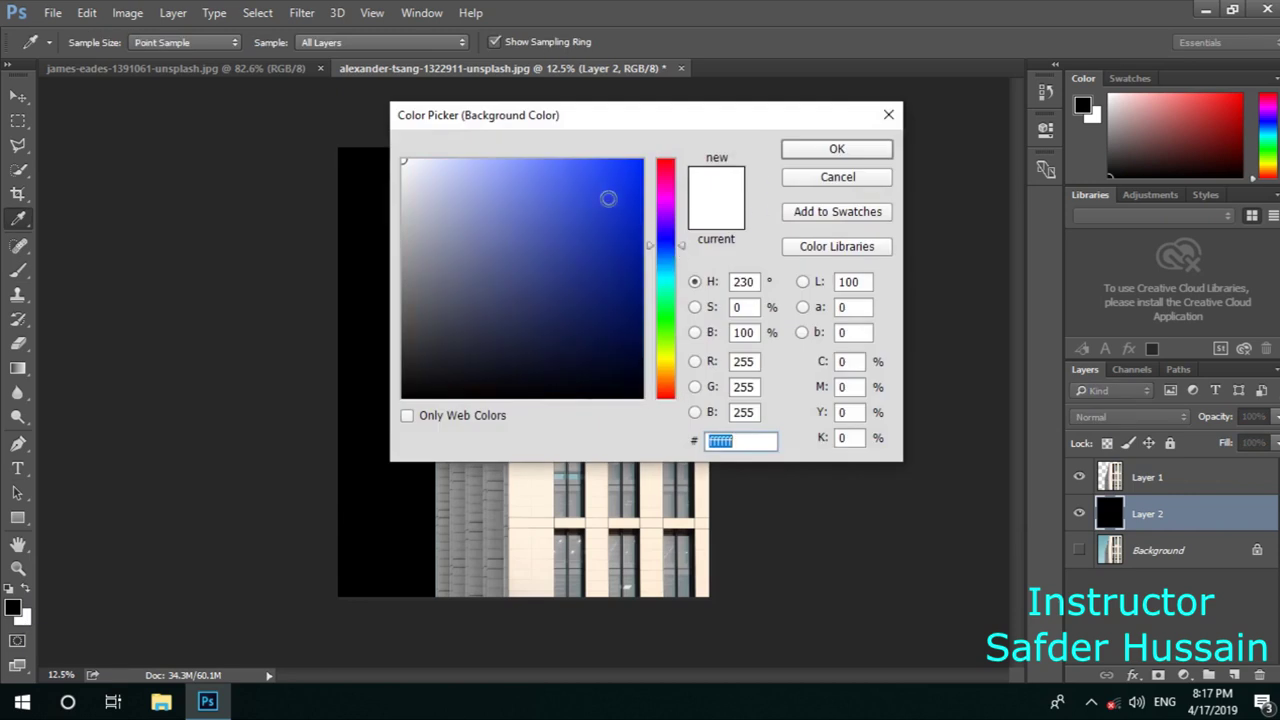
{"action": "left_click_drag", "start_coordinate": [606, 193], "coordinate": [503, 198]}
{"action": "left_click", "coordinate": [836, 150]}
Fill Layer 2 with the light blue background colour using Ctrl+Backspace
{"action": "key", "text": "b"}
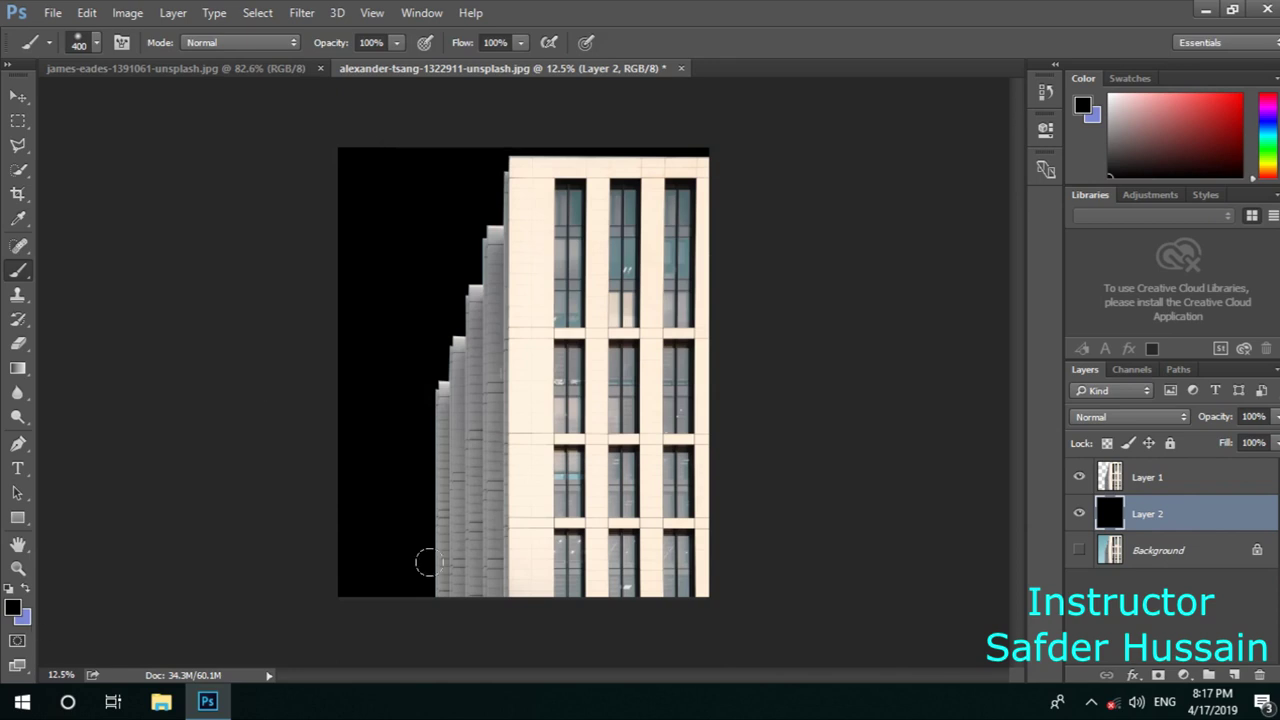
{"action": "key", "text": "ctrl+BackSpace"}
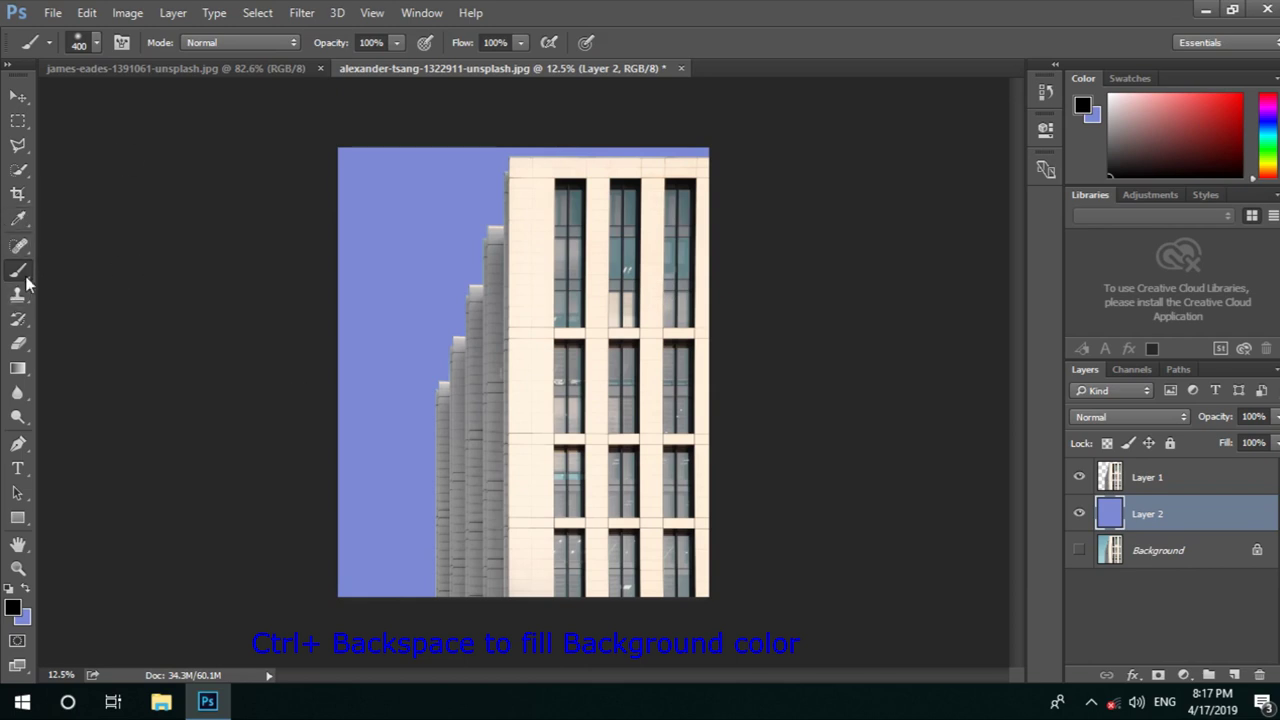
{"action": "left_click", "coordinate": [24, 147]}
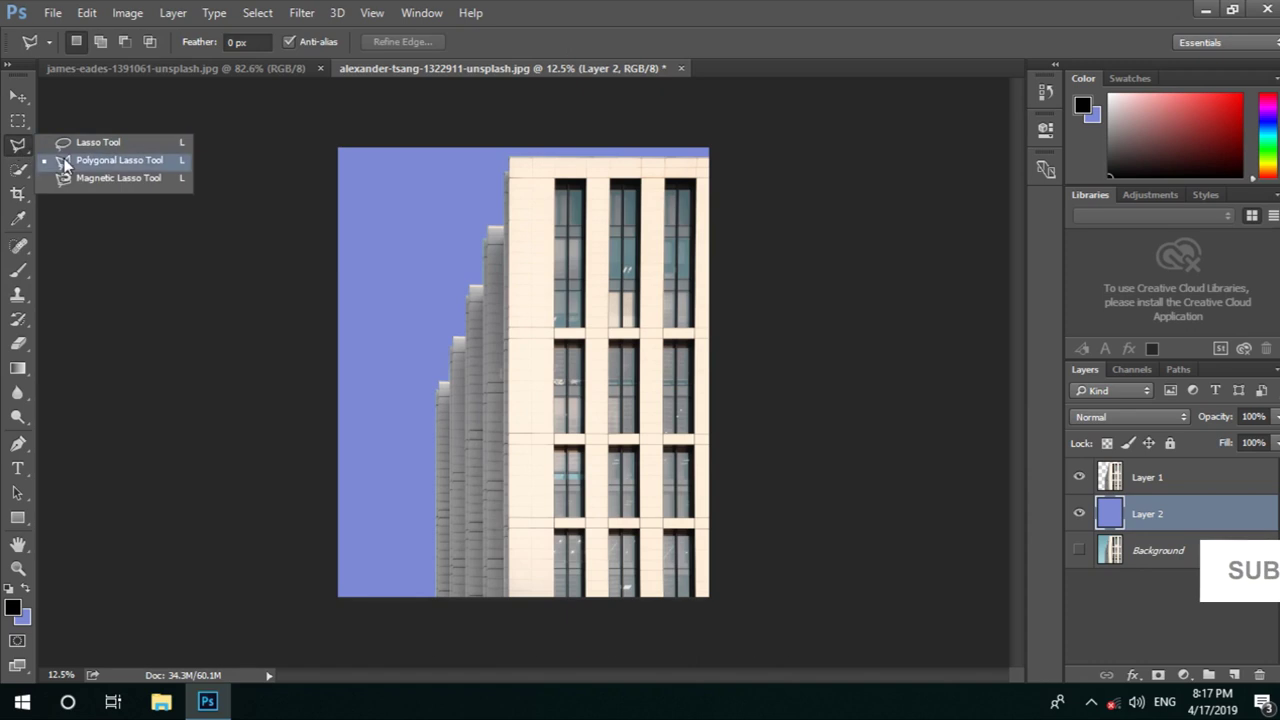
With the Magnetic Lasso, switch to the penguin photo, zoom in and start tracing at the middle penguin's base
{"action": "left_click", "coordinate": [95, 177]}
{"action": "left_click", "coordinate": [227, 71]}
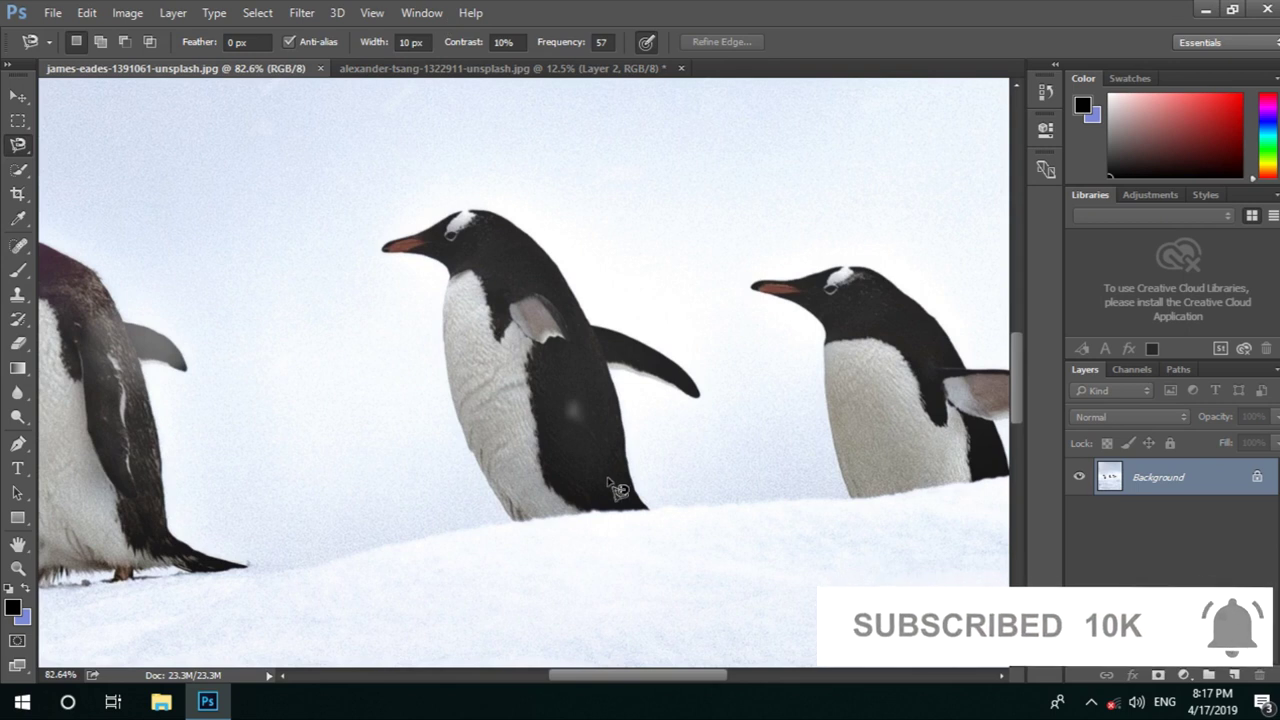
{"action": "scroll", "coordinate": [643, 517], "scroll_direction": "up", "scroll_amount": 1}
{"action": "scroll", "coordinate": [643, 517], "scroll_direction": "up", "scroll_amount": 1}
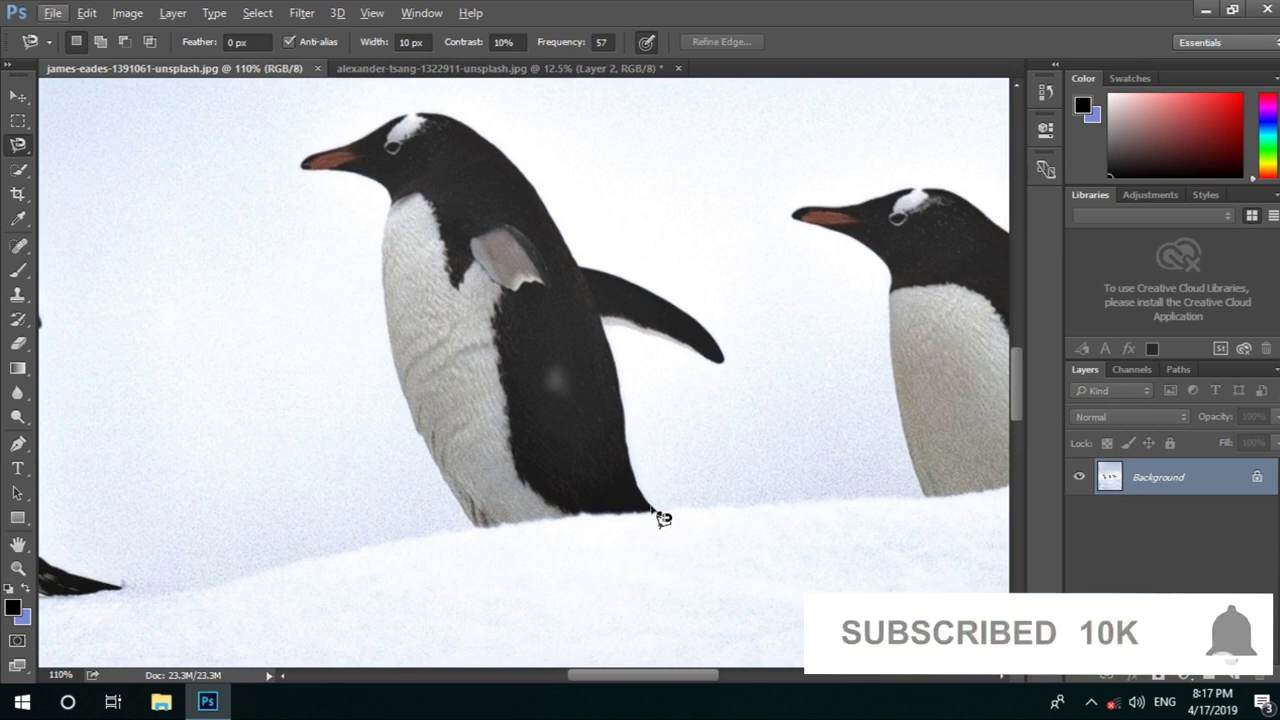
{"action": "left_click", "coordinate": [645, 503]}
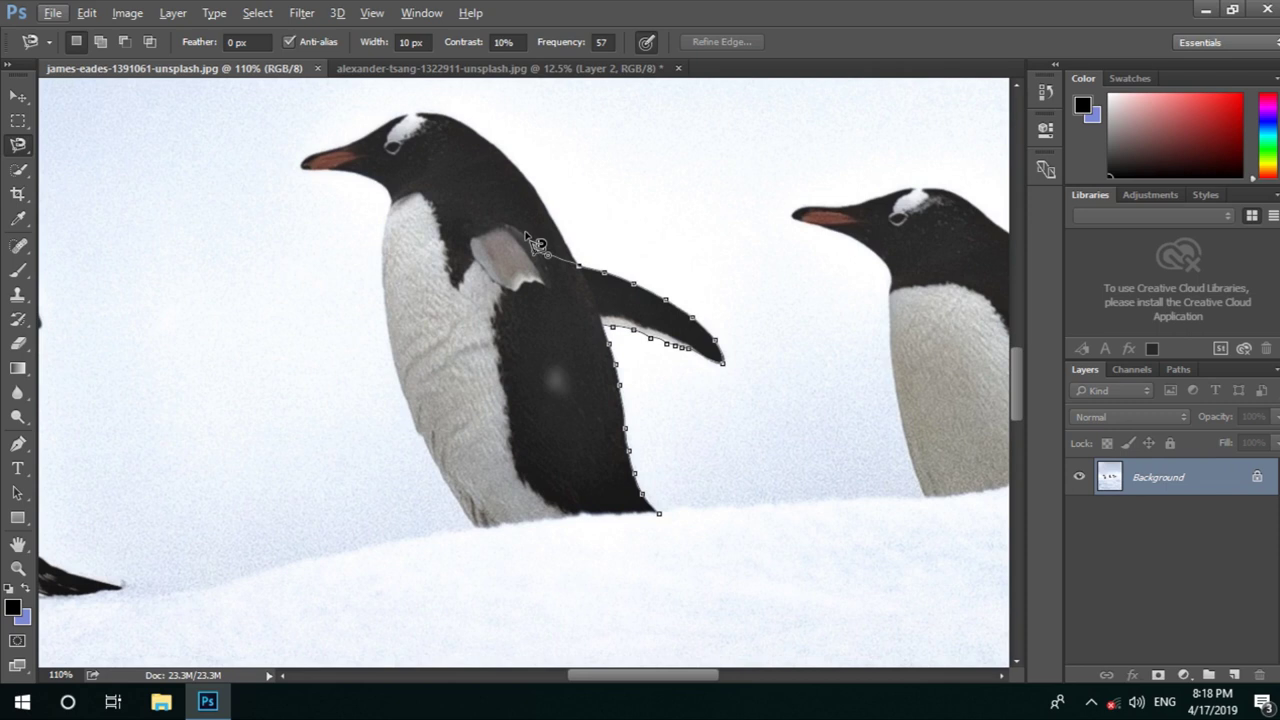
{"action": "scroll", "coordinate": [537, 243], "scroll_direction": "up", "scroll_amount": 2}
{"action": "scroll", "coordinate": [523, 229], "scroll_direction": "up", "scroll_amount": 2}
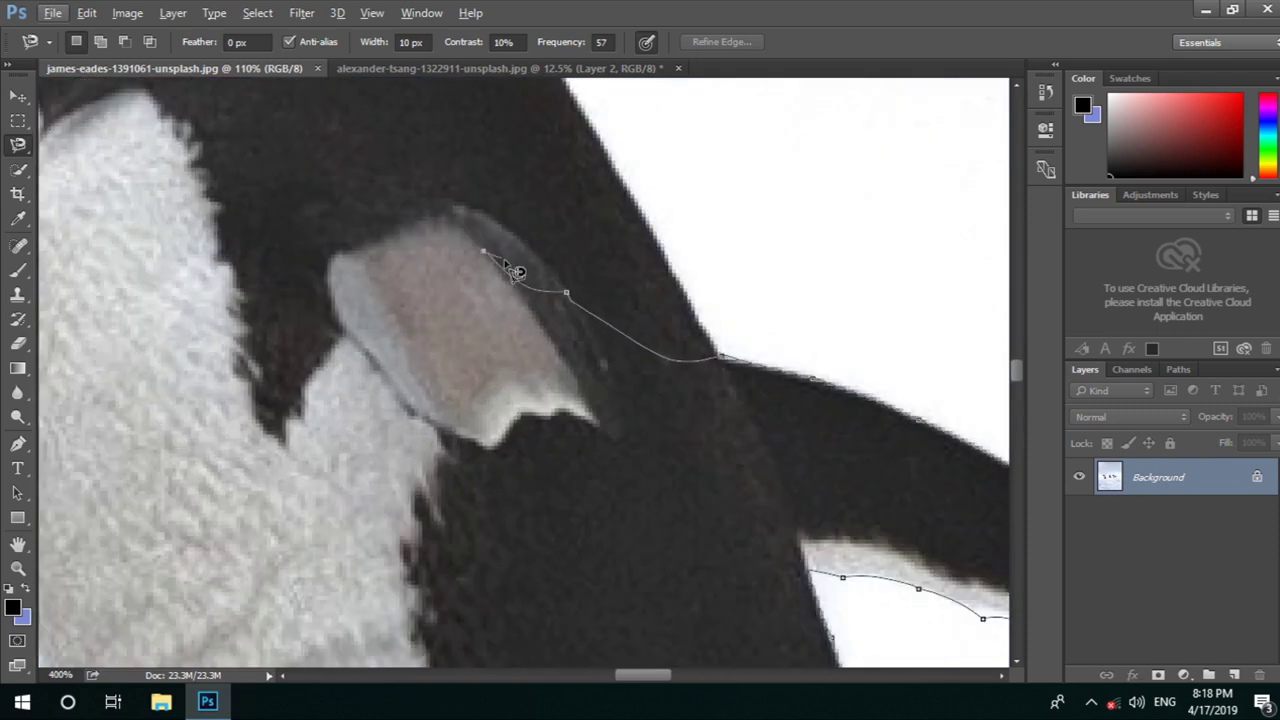
Continue tracing around the penguin's head and body, removing misplaced anchors, and close the outline
{"action": "scroll", "coordinate": [518, 272], "scroll_direction": "down", "scroll_amount": 1}
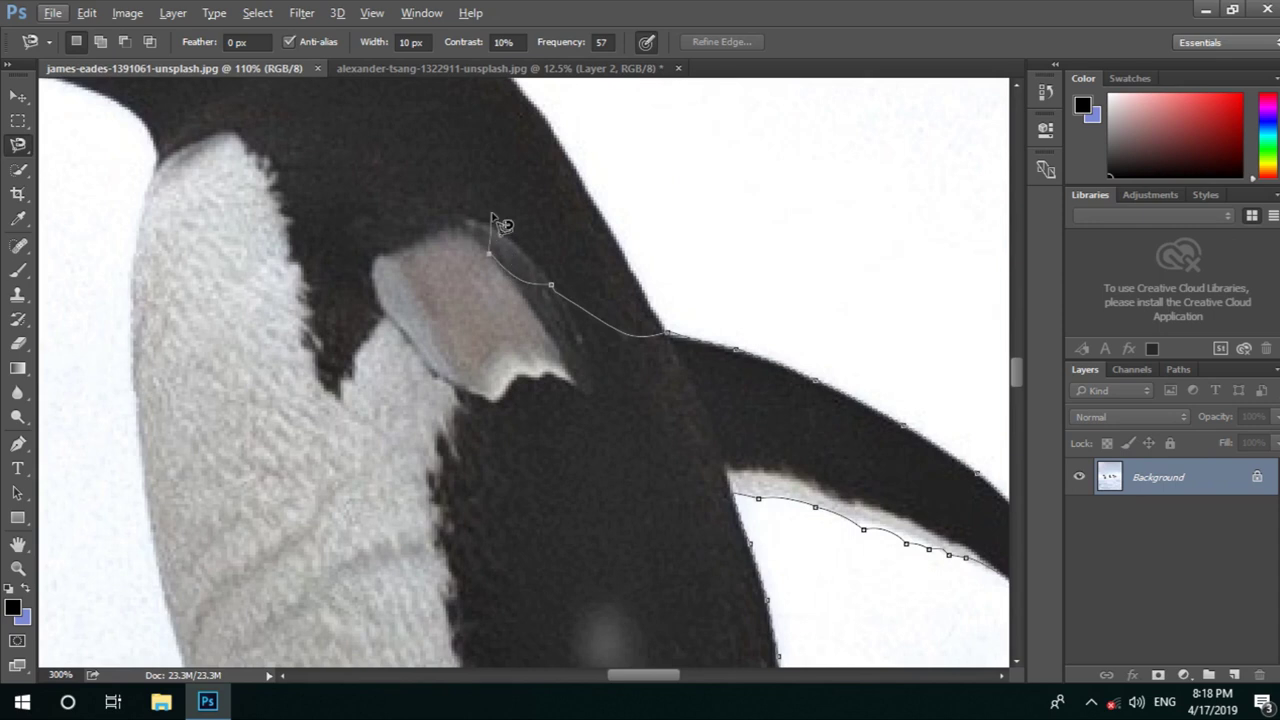
{"action": "key", "text": "BackSpace"}
{"action": "key", "text": "BackSpace"}
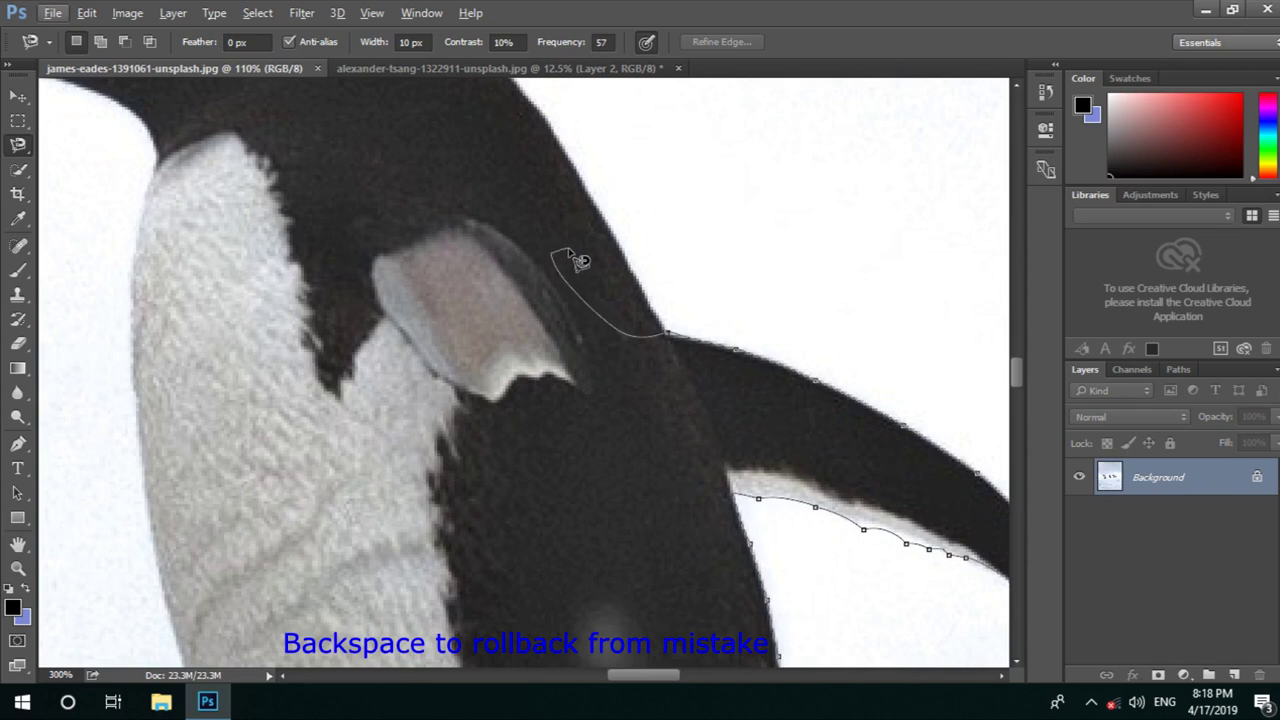
{"action": "key", "text": "BackSpace"}
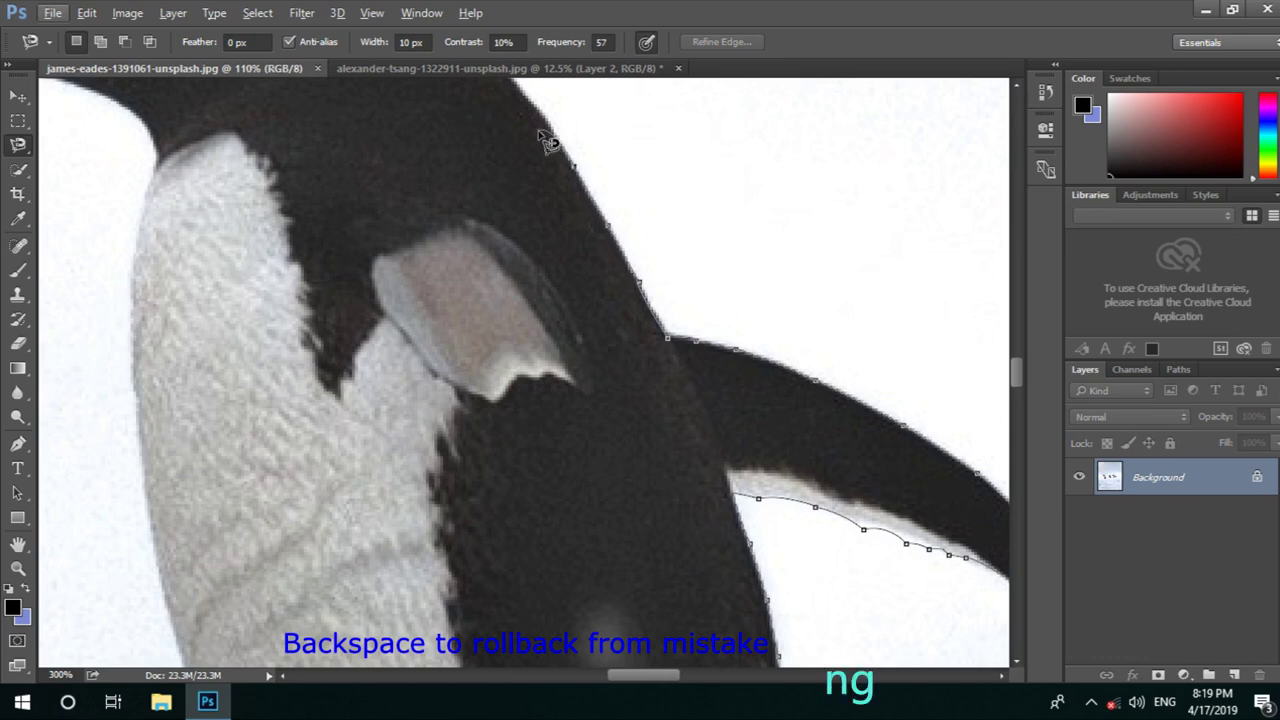
{"action": "scroll", "coordinate": [548, 143], "scroll_direction": "down", "scroll_amount": 1}
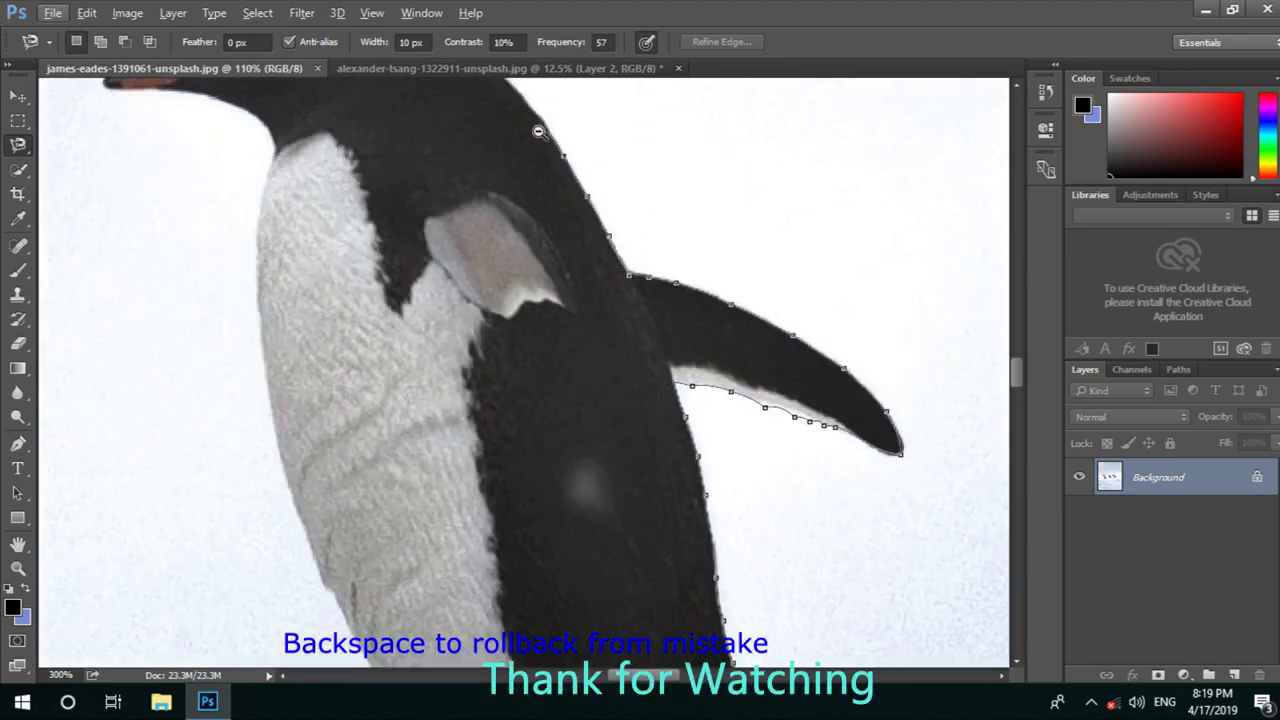
{"action": "left_click_drag", "start_coordinate": [538, 131], "coordinate": [605, 420]}
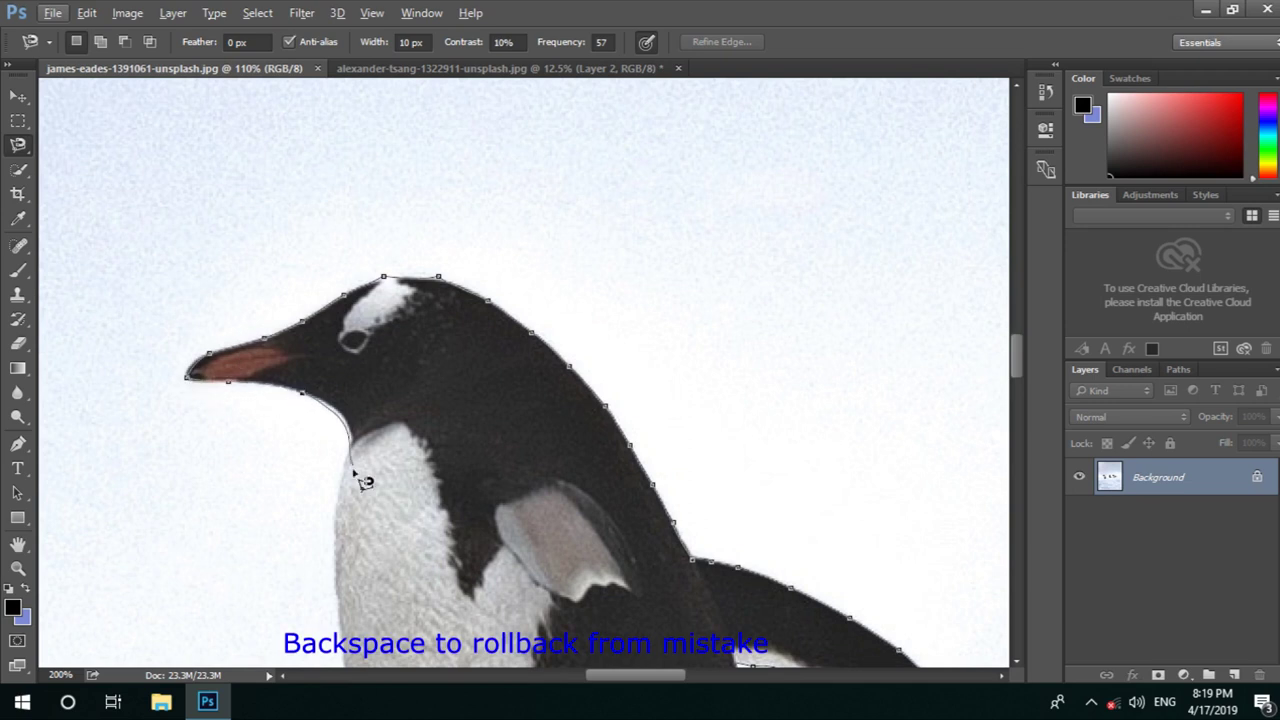
{"action": "left_click_drag", "start_coordinate": [341, 603], "coordinate": [377, 124]}
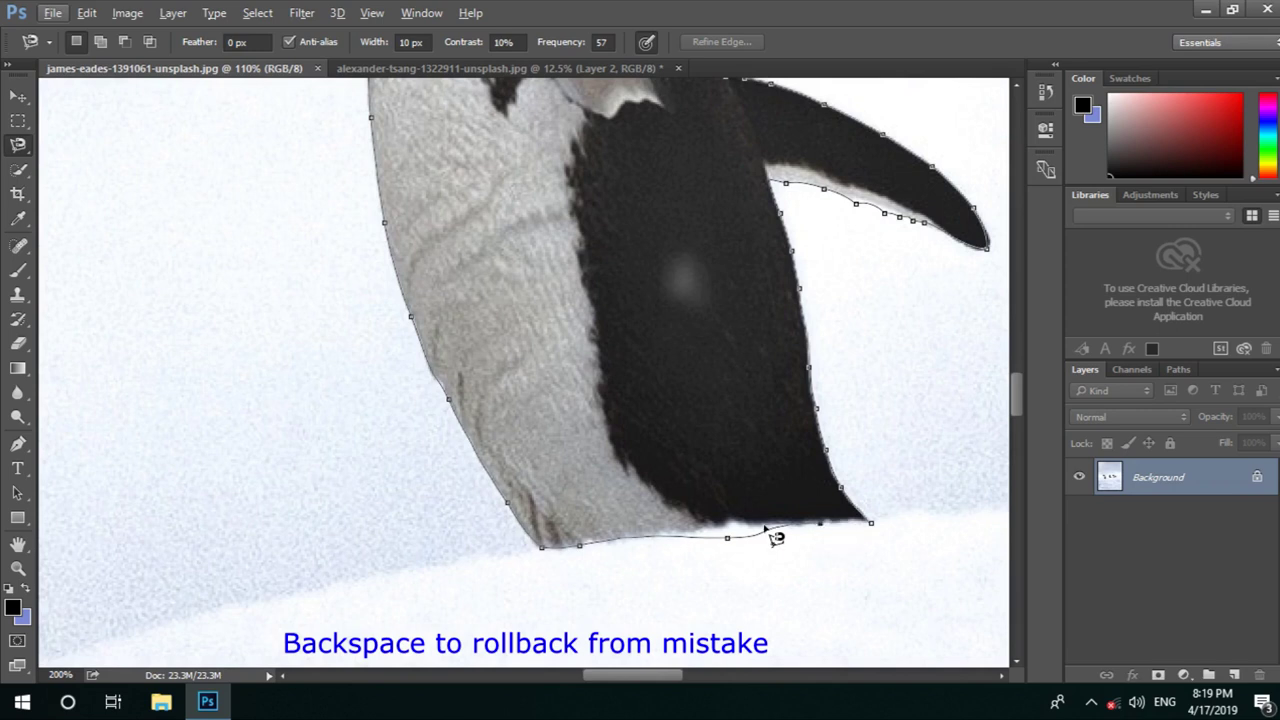
{"action": "key", "text": "BackSpace"}
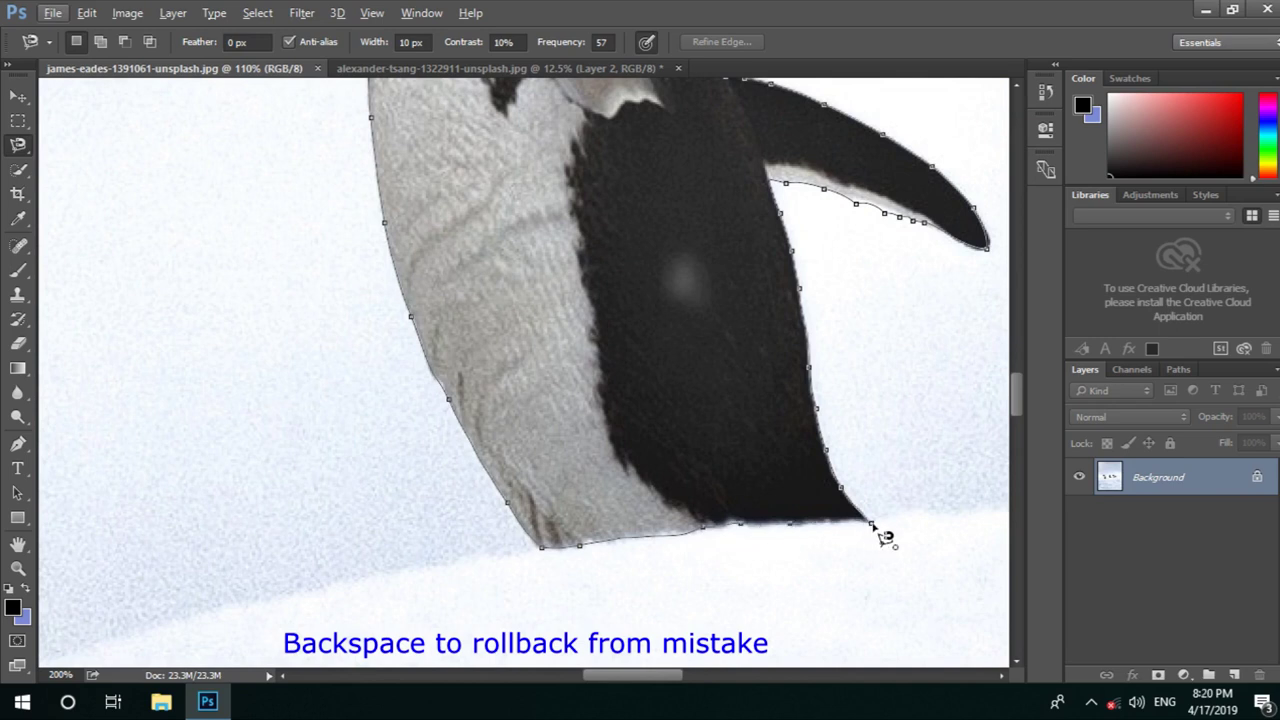
{"action": "left_click", "coordinate": [883, 535]}
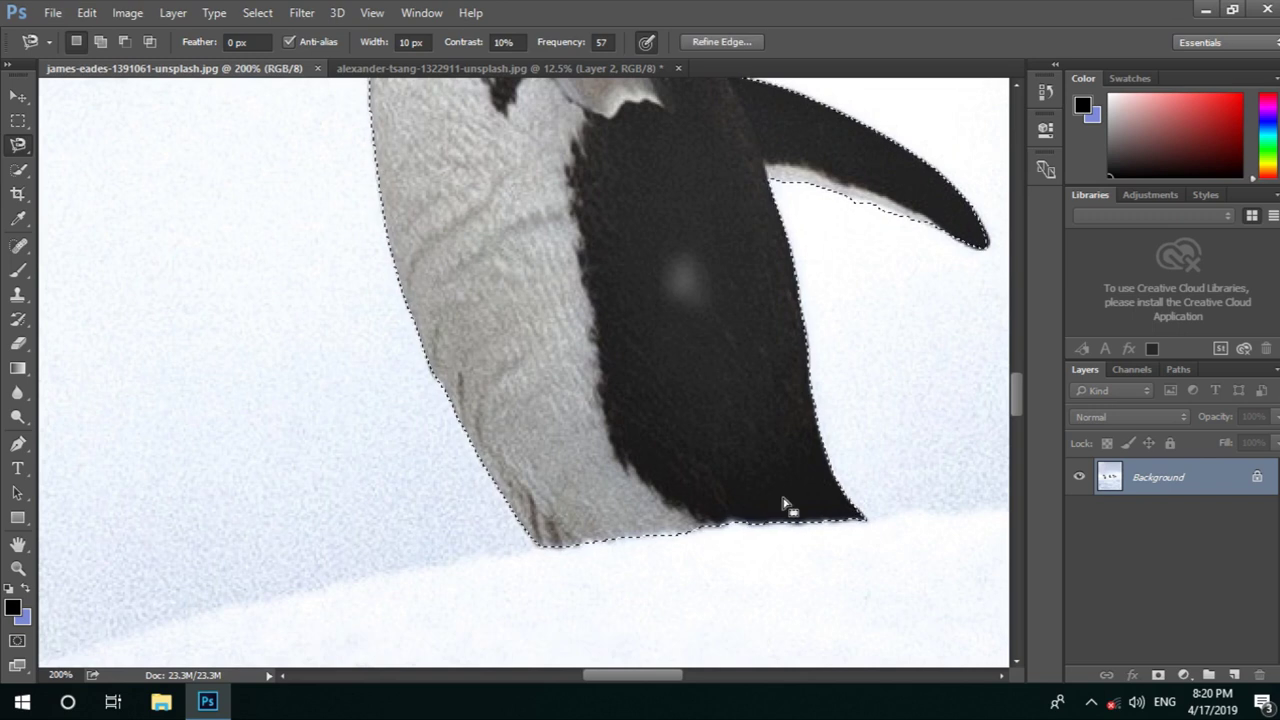
Copy the selected penguin to a new Layer 1 with Layer Via Copy
{"action": "scroll", "coordinate": [700, 449], "scroll_direction": "down", "scroll_amount": 2}
{"action": "scroll", "coordinate": [700, 445], "scroll_direction": "down", "scroll_amount": 2}
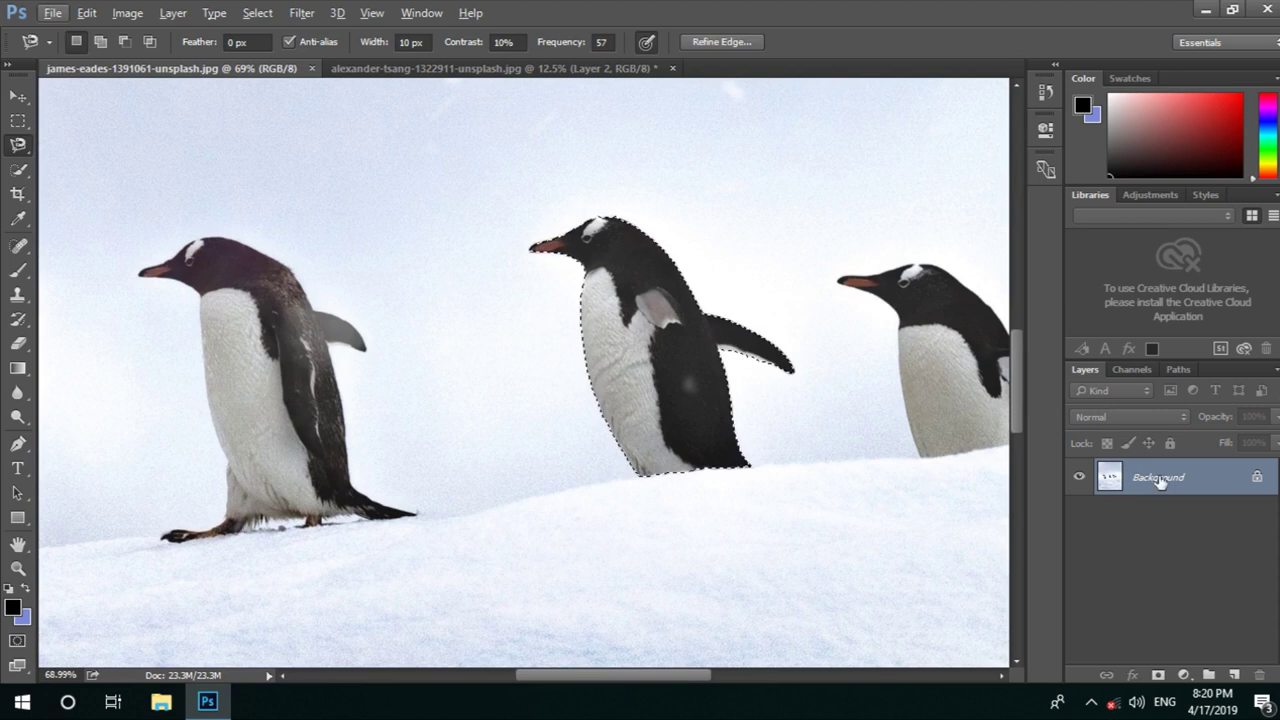
{"action": "right_click", "coordinate": [602, 290]}
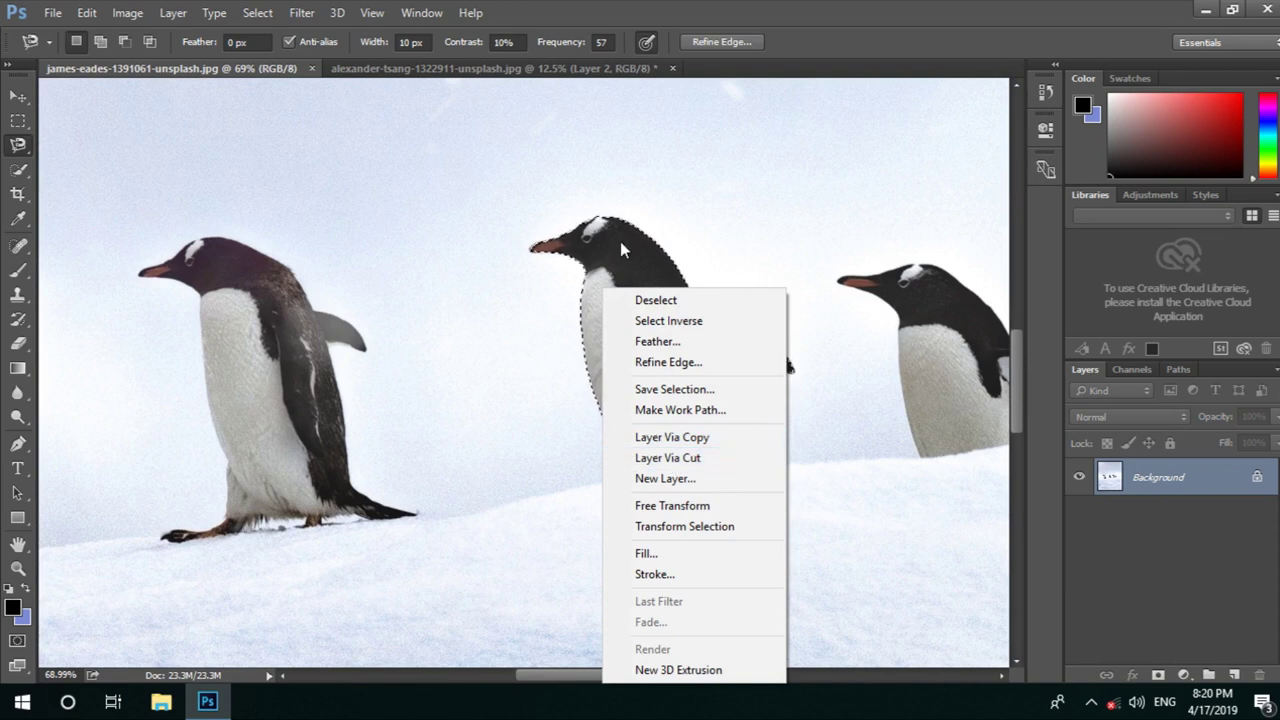
{"action": "left_click", "coordinate": [692, 441]}
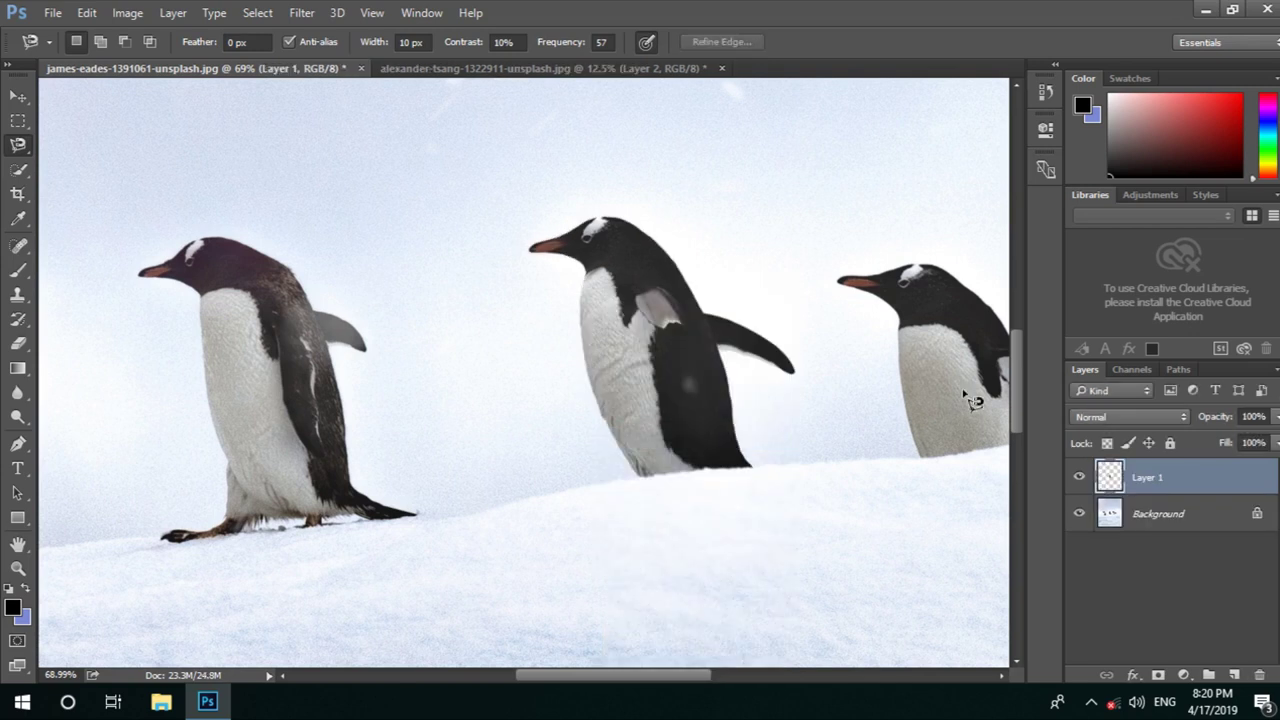
Toggle the Background's visibility to check the penguin cut-out, then pick the Move tool
{"action": "scroll", "coordinate": [818, 376], "scroll_direction": "down", "scroll_amount": 1}
{"action": "scroll", "coordinate": [818, 376], "scroll_direction": "down", "scroll_amount": 1}
{"action": "scroll", "coordinate": [818, 376], "scroll_direction": "down", "scroll_amount": 2}
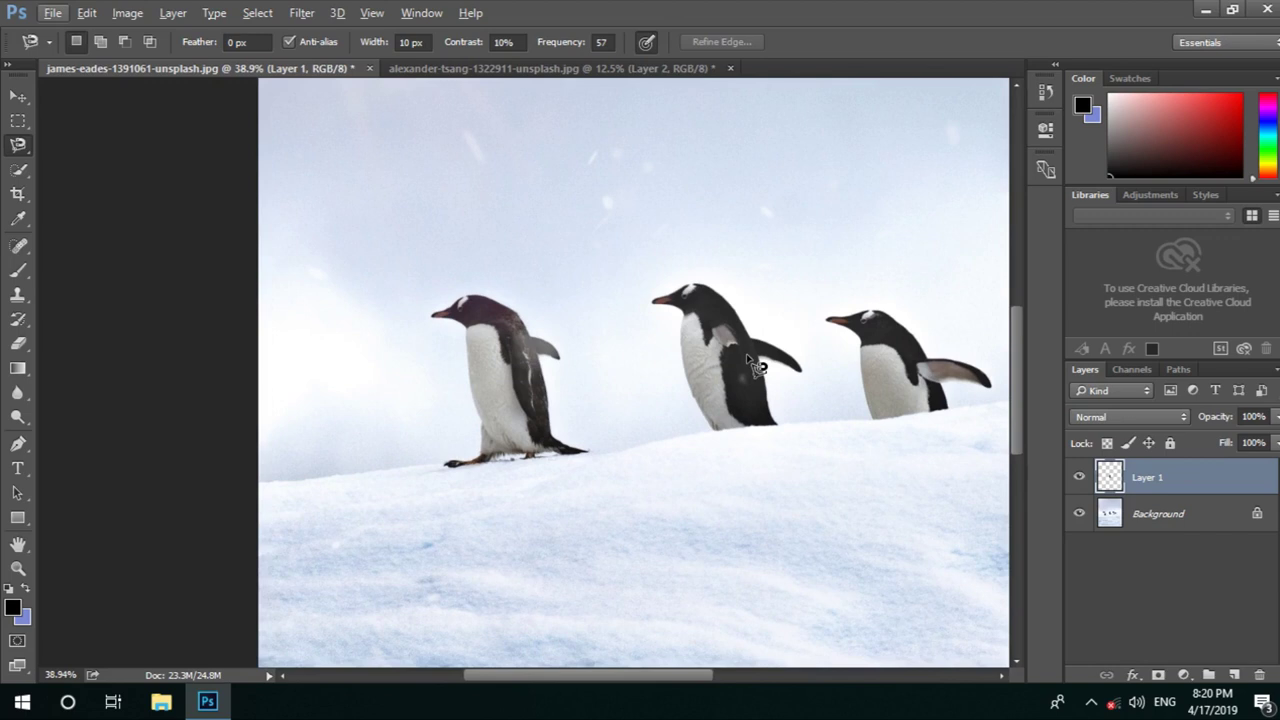
{"action": "scroll", "coordinate": [705, 365], "scroll_direction": "down", "scroll_amount": 1}
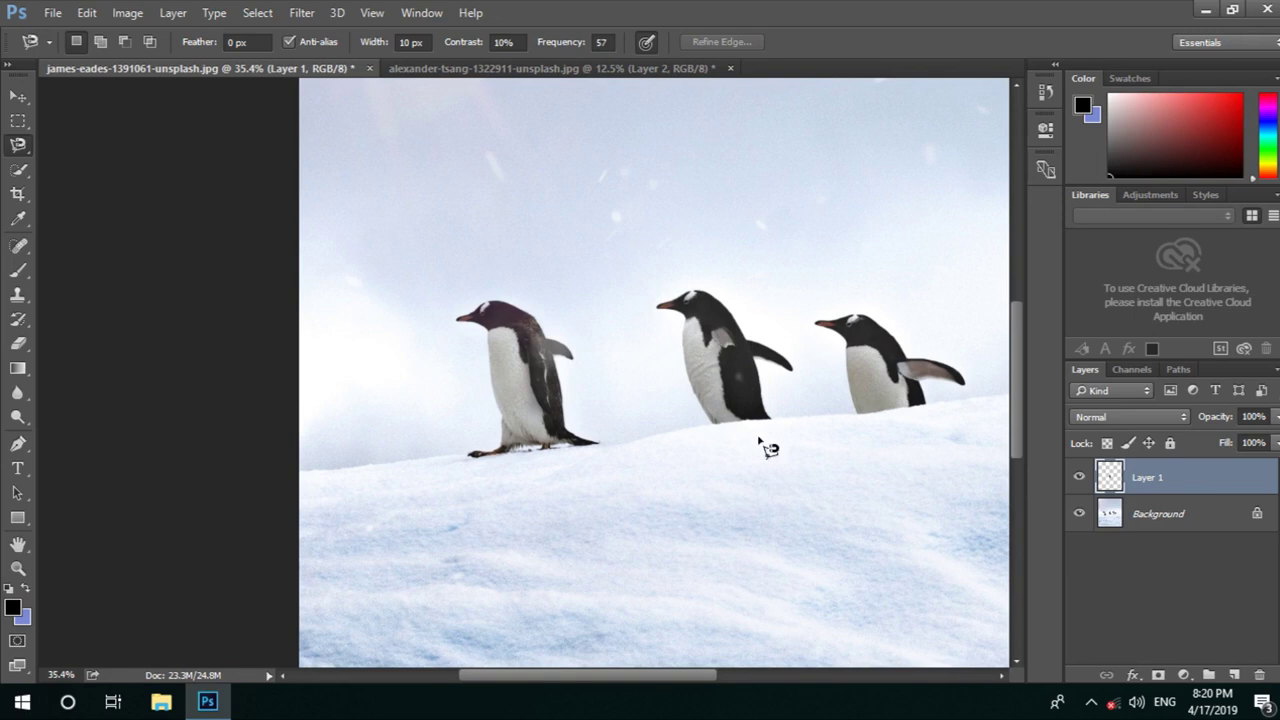
{"action": "left_click", "coordinate": [1080, 516]}
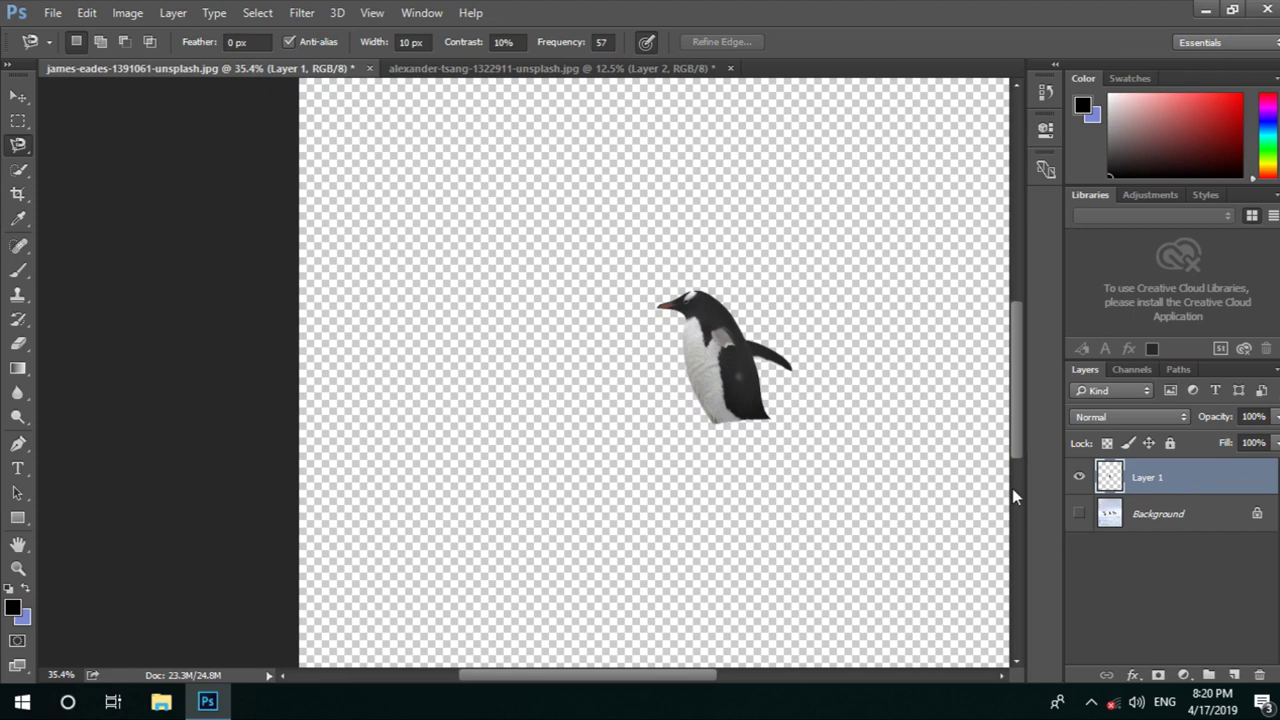
{"action": "left_click", "coordinate": [1080, 516]}
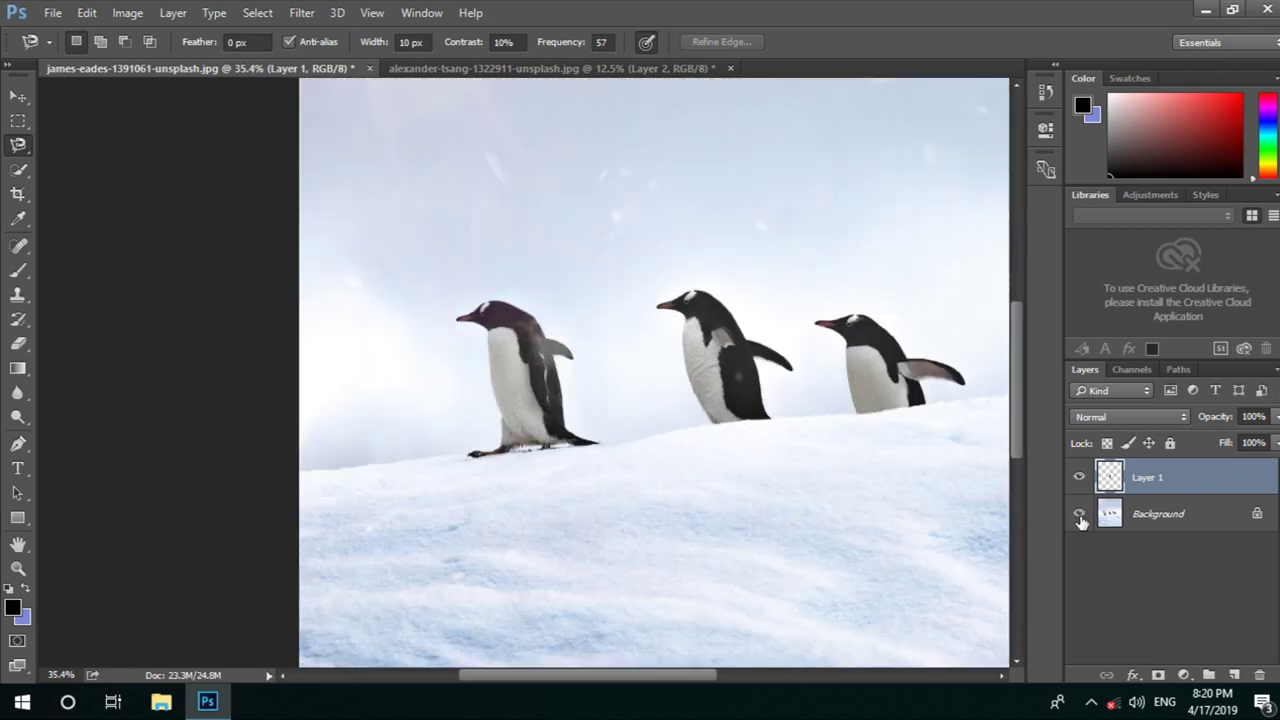
{"action": "left_click", "coordinate": [18, 96]}
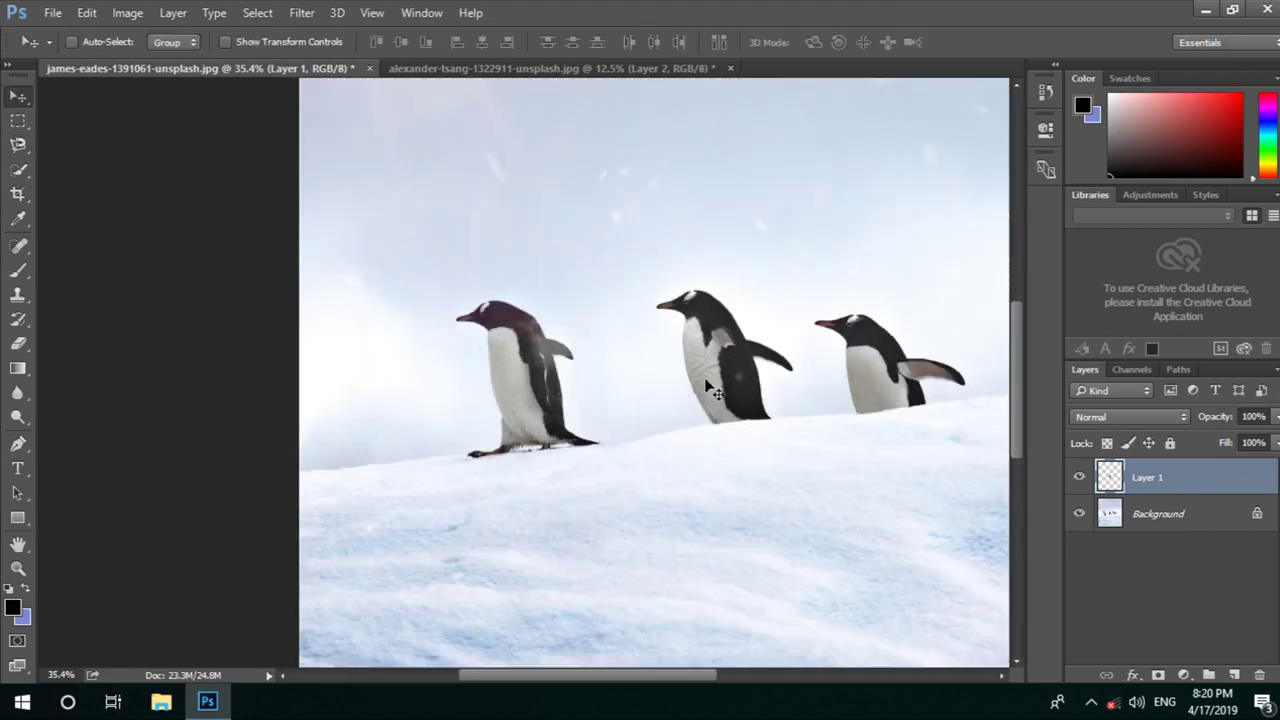
Drag the Layer 1 penguin copy to the ridge's far left, beside the leftmost penguin
{"action": "left_click_drag", "start_coordinate": [709, 381], "coordinate": [384, 416]}
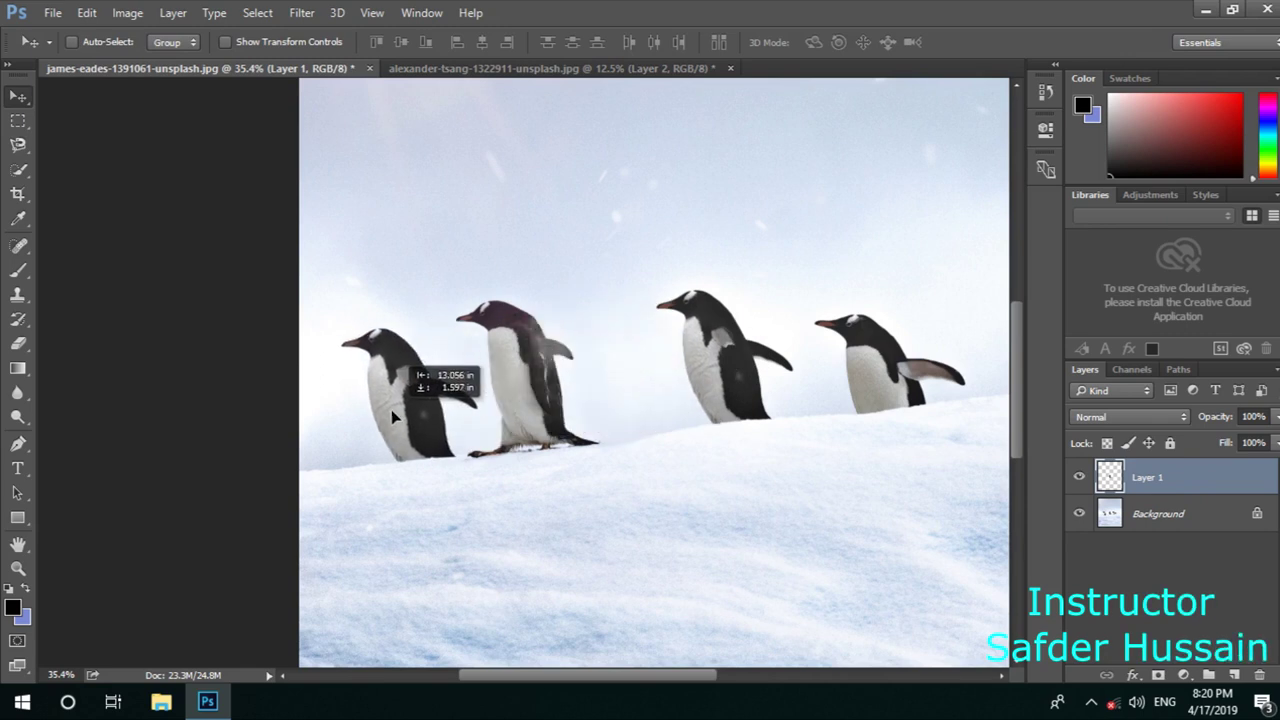
{"action": "left_click_drag", "start_coordinate": [384, 416], "coordinate": [384, 416]}
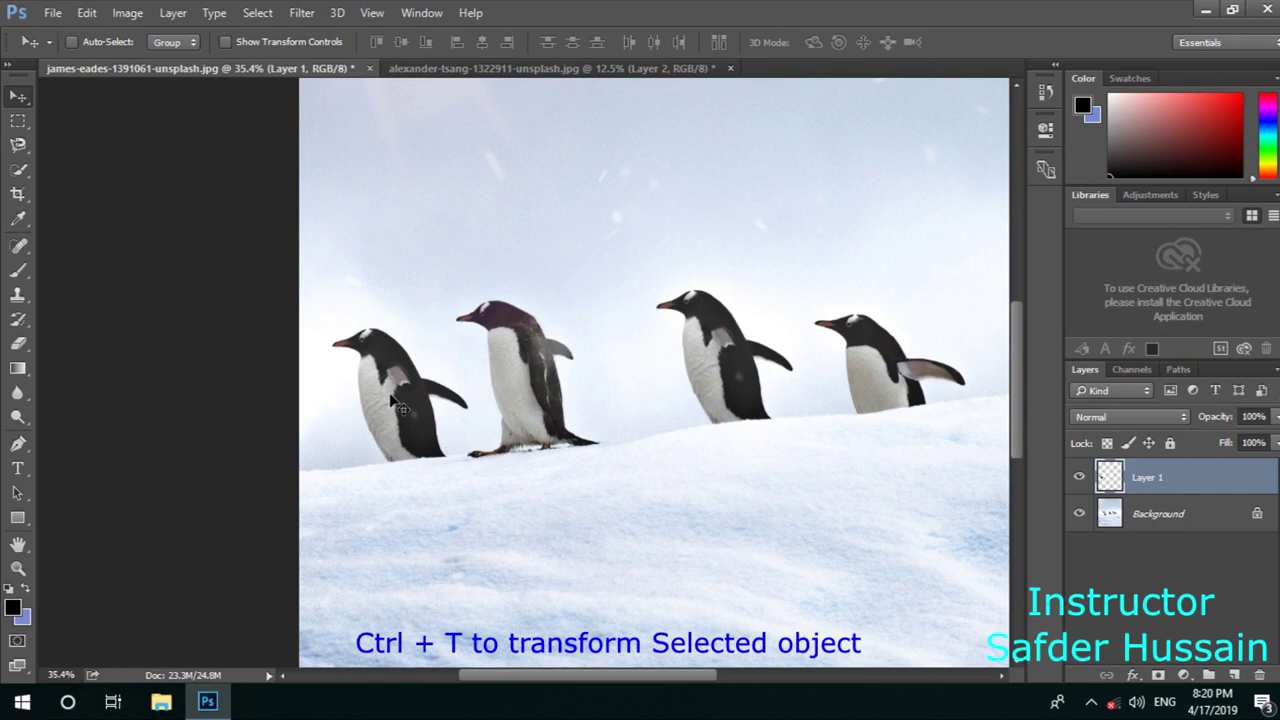
{"action": "key", "text": "ctrl"}
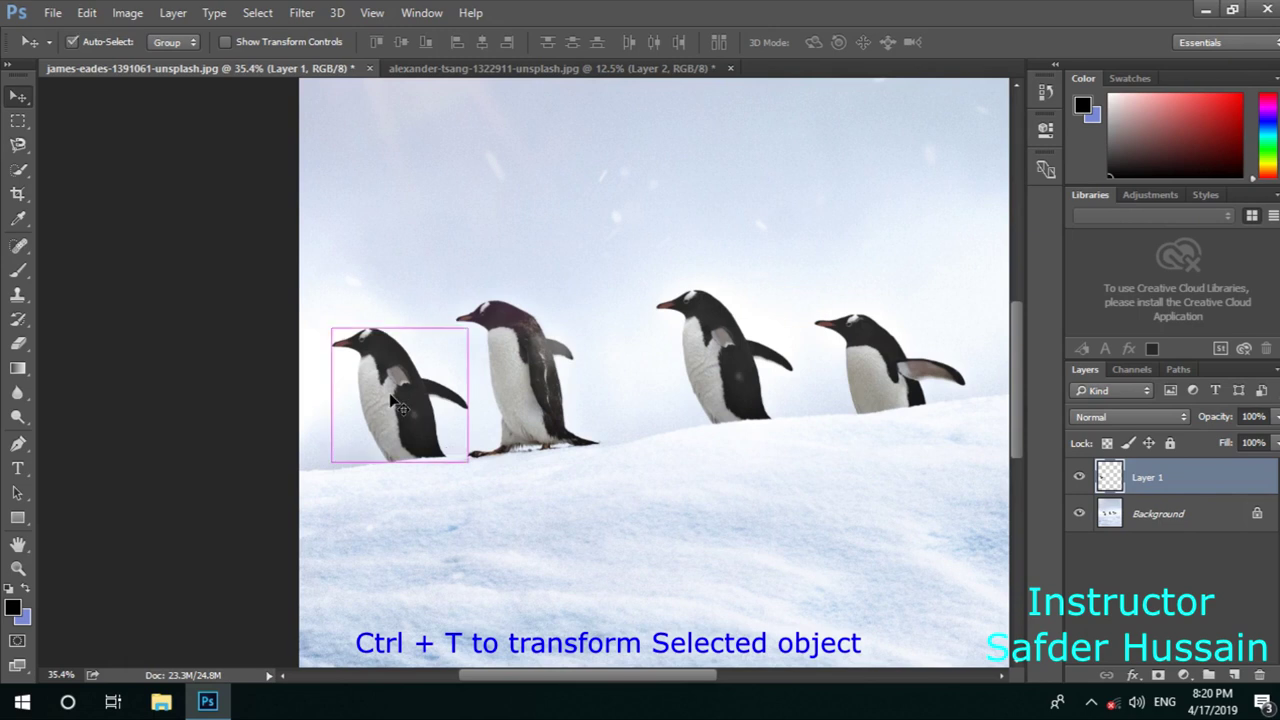
Scale the far-left penguin copy up to about 121.6% and commit the transform
{"action": "key", "text": "ctrl+t"}
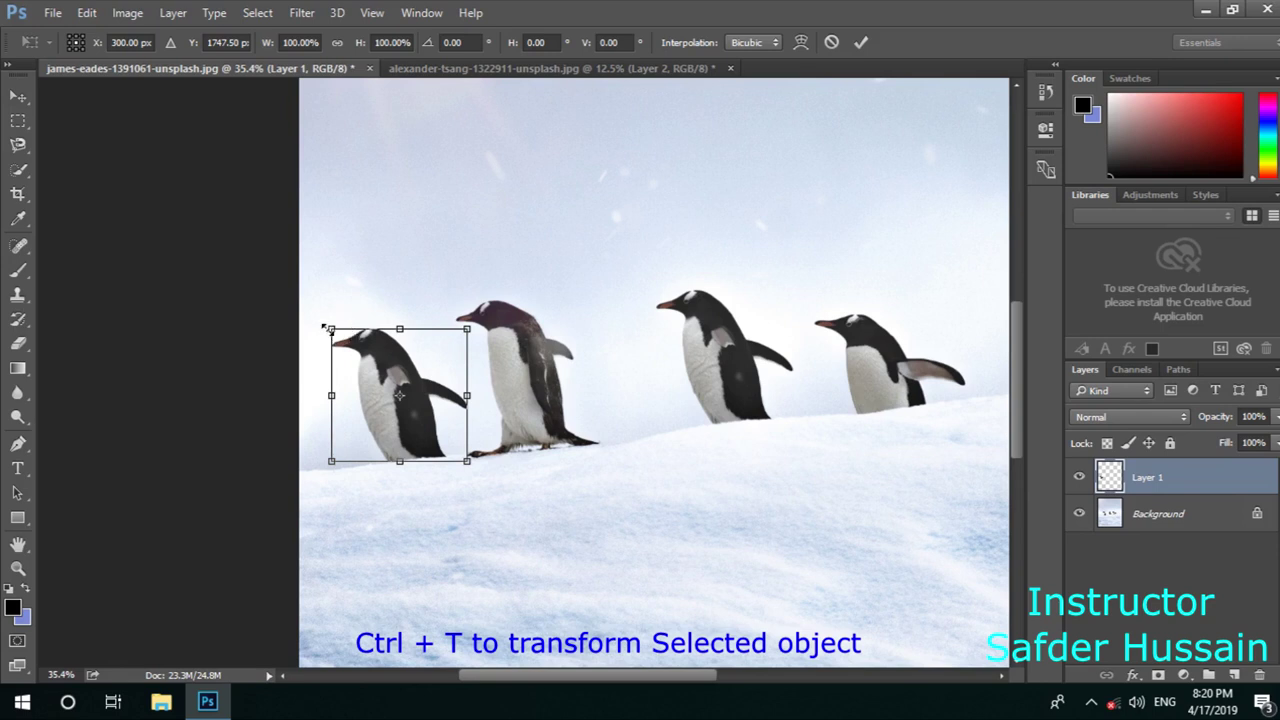
{"action": "left_click_drag", "start_coordinate": [331, 327], "coordinate": [326, 324]}
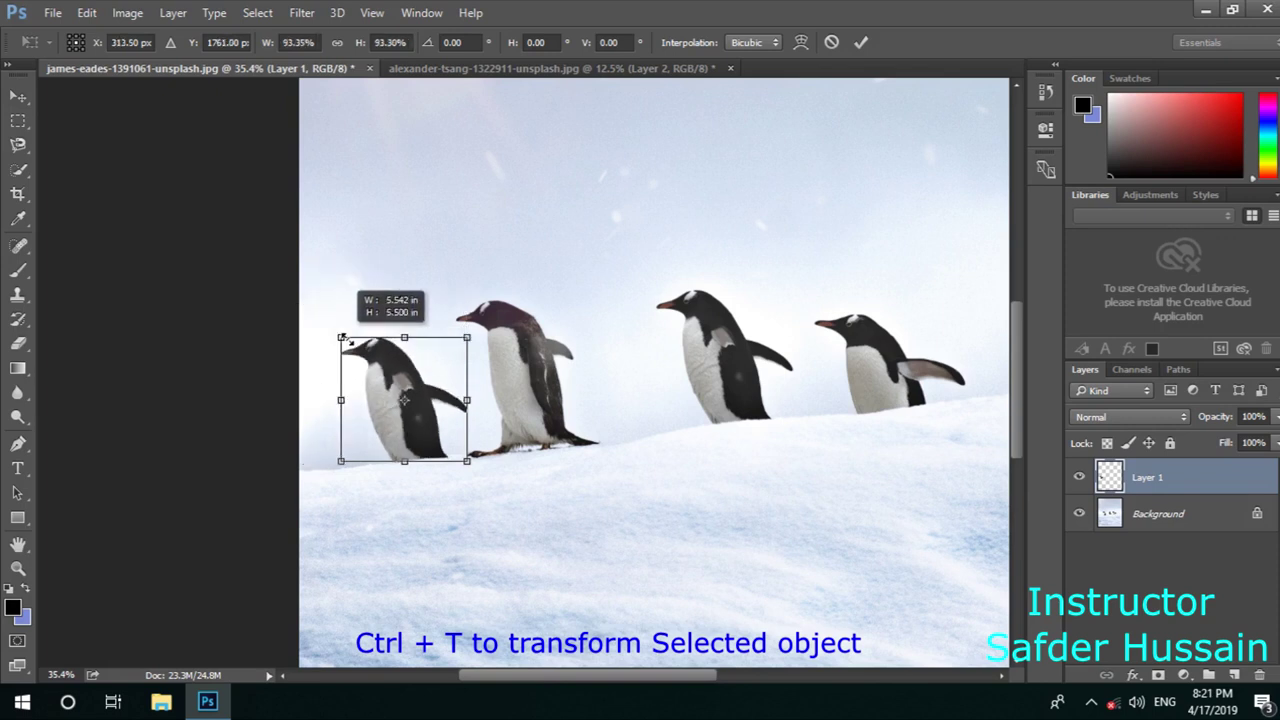
{"action": "mouse_move", "coordinate": [327, 324]}
{"action": "left_mouse_down"}
{"action": "mouse_move", "coordinate": [414, 336]}
{"action": "mouse_move", "coordinate": [397, 347]}
{"action": "mouse_move", "coordinate": [329, 272]}
{"action": "left_mouse_up"}
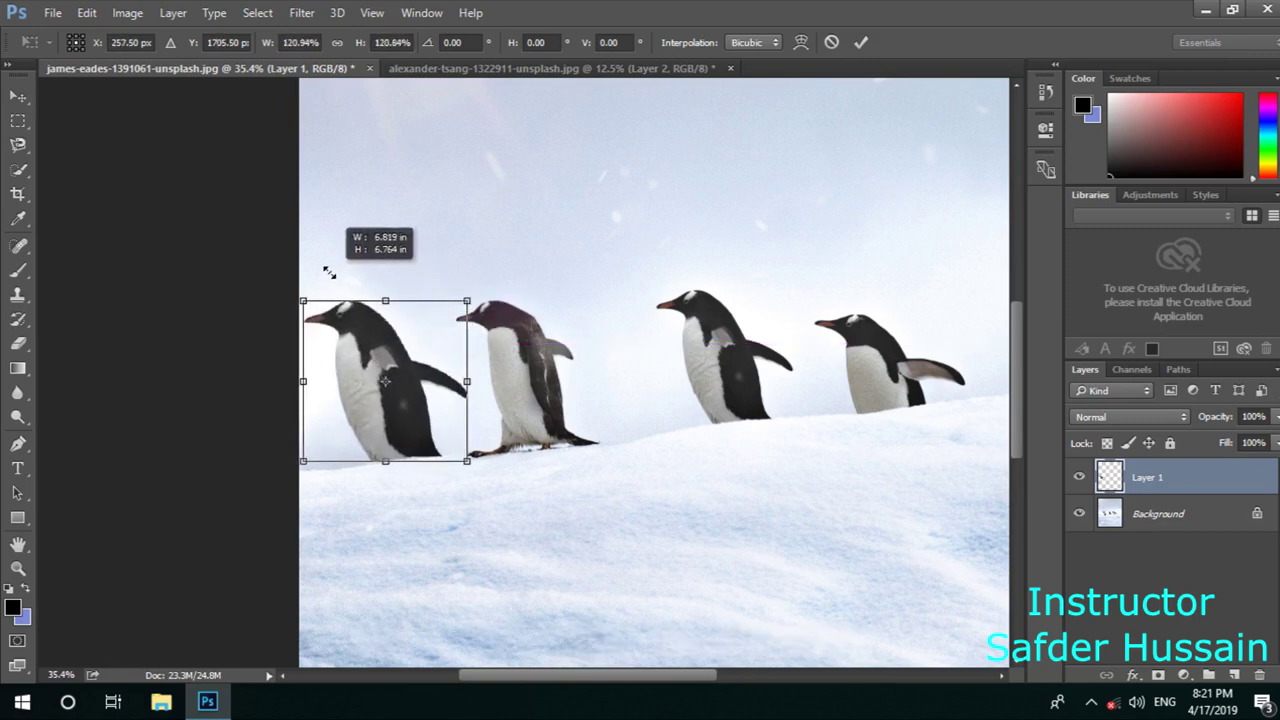
{"action": "left_click_drag", "start_coordinate": [329, 272], "coordinate": [330, 272]}
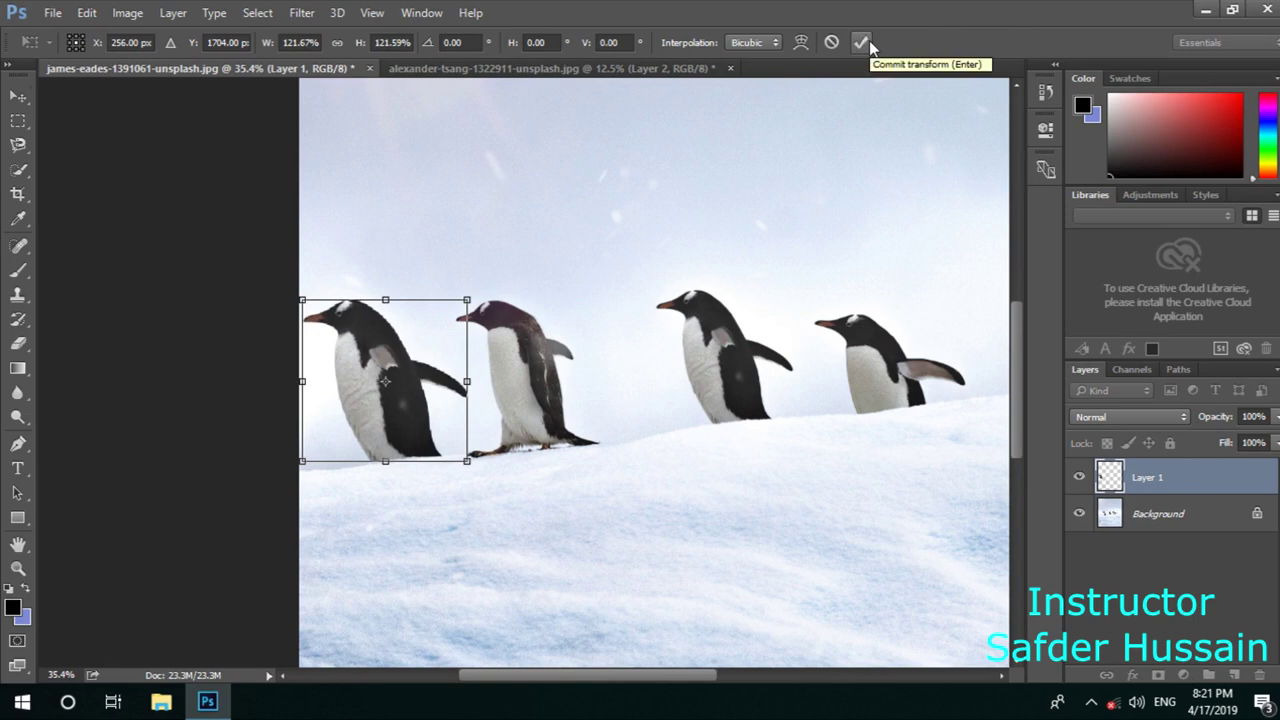
{"action": "left_click", "coordinate": [862, 42]}
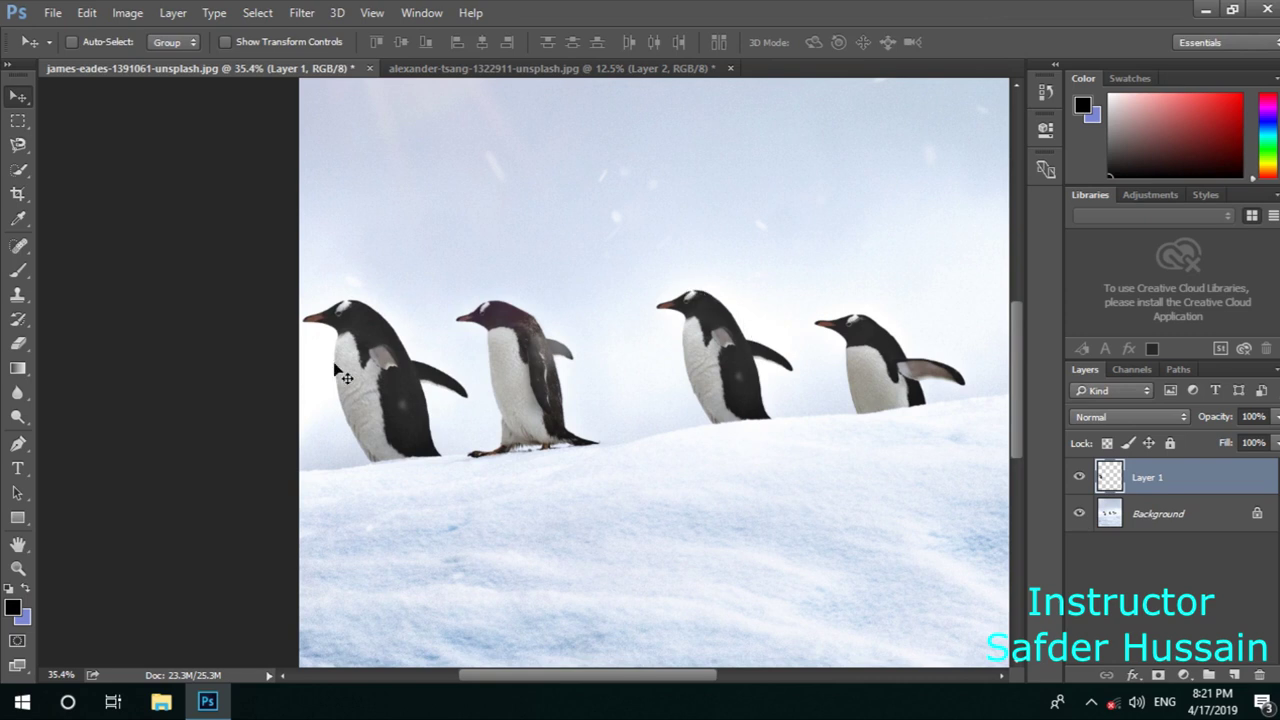
Hide and reshow the background to check the enlarged penguin, then reselect the Magnetic Lasso
{"action": "left_click", "coordinate": [1078, 514]}
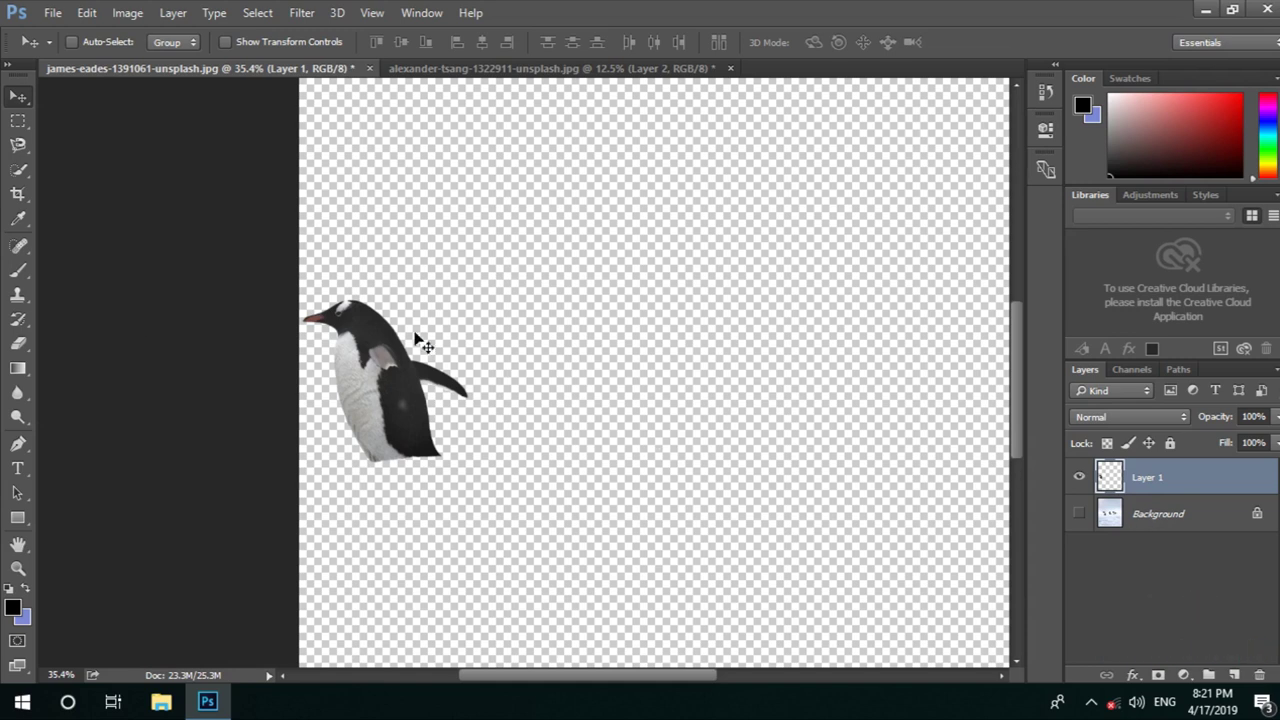
{"action": "left_click", "coordinate": [1079, 514]}
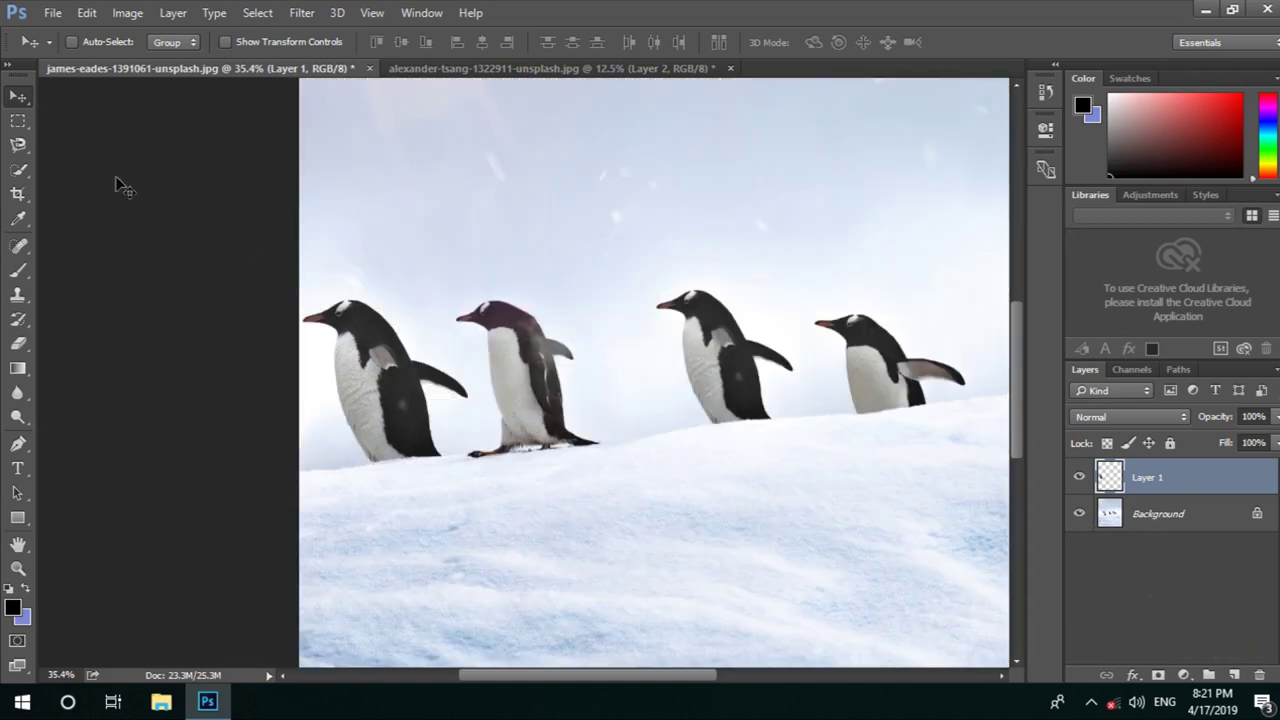
{"action": "left_click", "coordinate": [20, 146]}
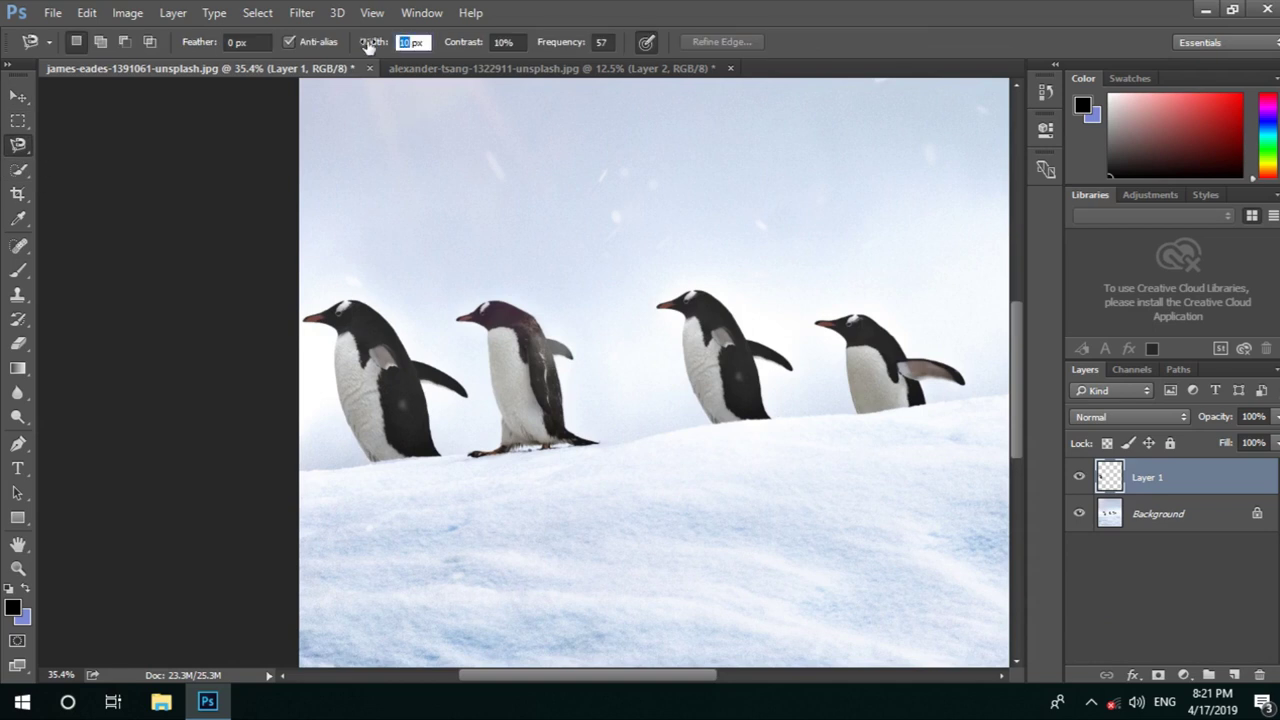
Set Magnetic Lasso width to 90 px, zoom to 100%, and trace a closed outline around the third penguin
{"action": "type", "text": "90"}
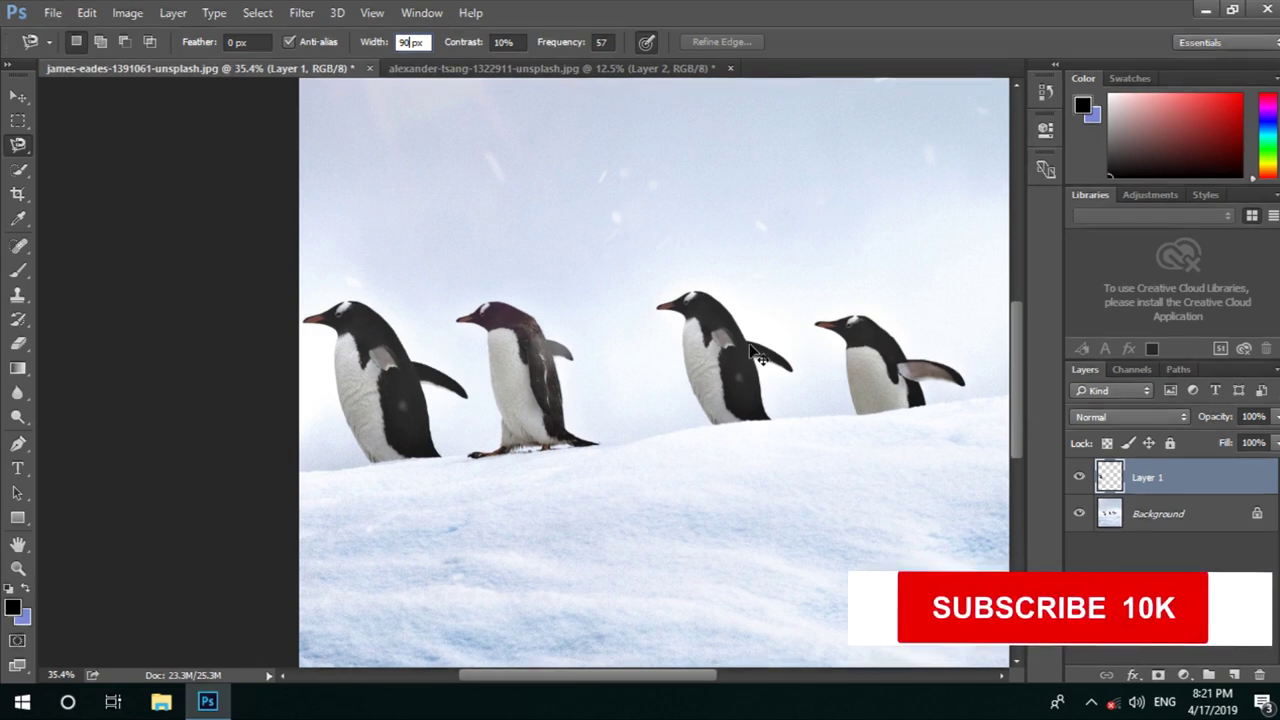
{"action": "key", "text": "ctrl+plus"}
{"action": "key", "text": "ctrl+plus"}
{"action": "mouse_move", "coordinate": [751, 354]}
{"action": "left_mouse_down"}
{"action": "mouse_move", "coordinate": [659, 427]}
{"action": "mouse_move", "coordinate": [565, 433]}
{"action": "left_mouse_up"}
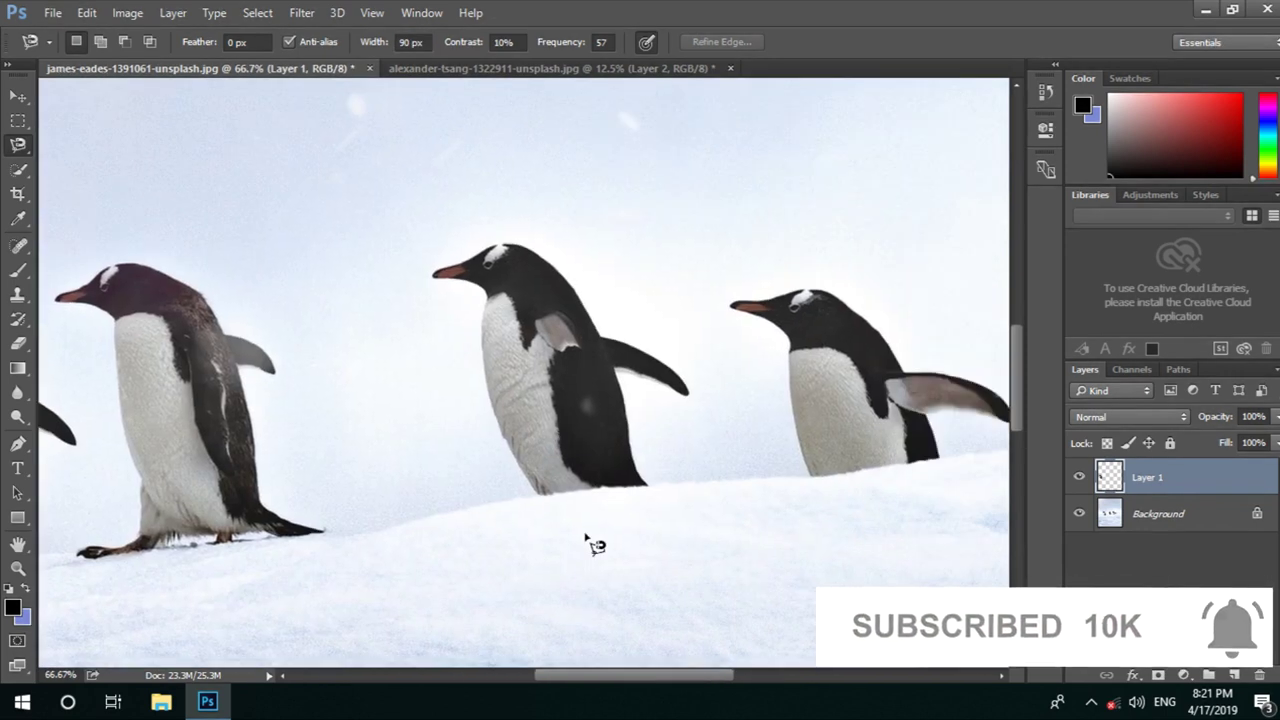
{"action": "key", "text": "ctrl+plus"}
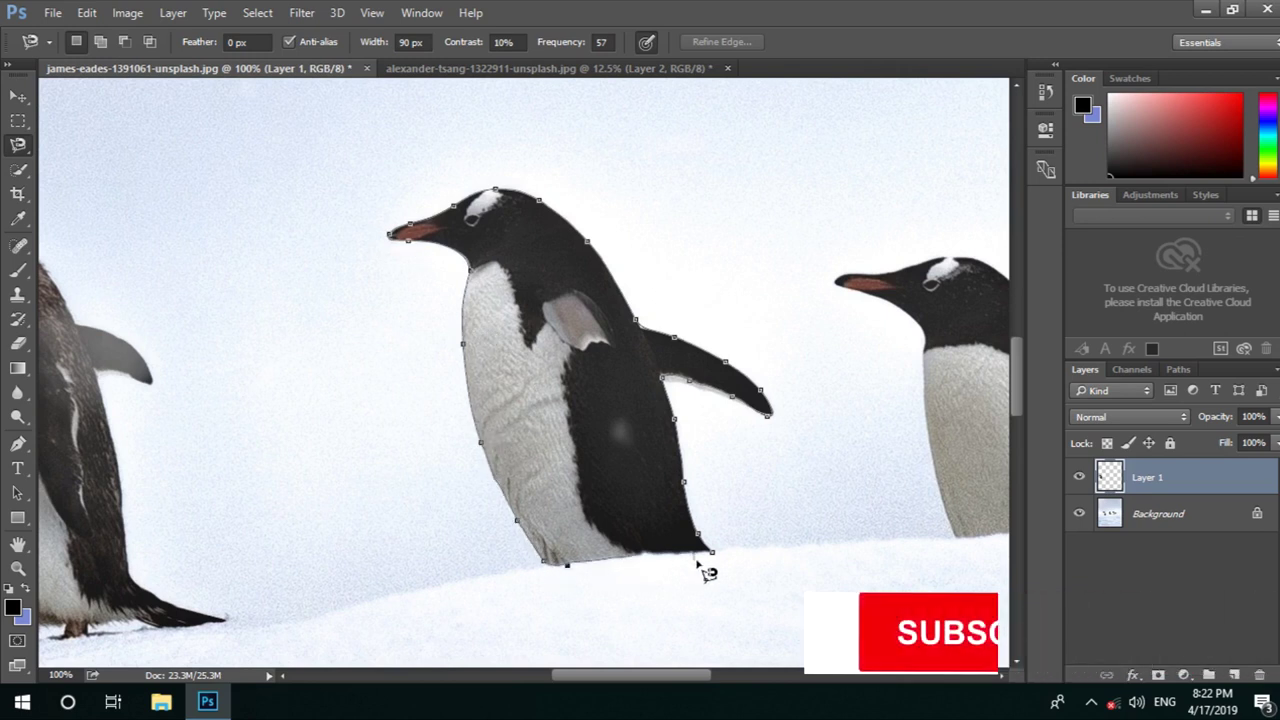
{"action": "left_click", "coordinate": [714, 563]}
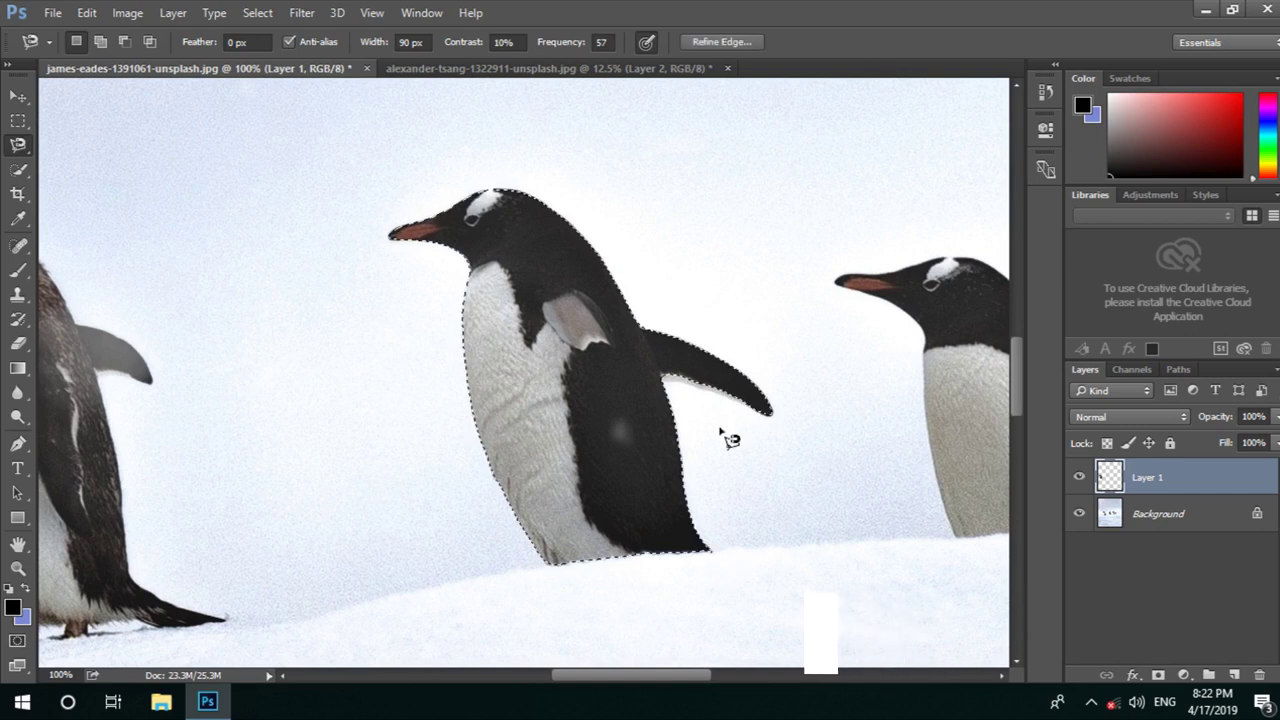
{"action": "right_click", "coordinate": [528, 261]}
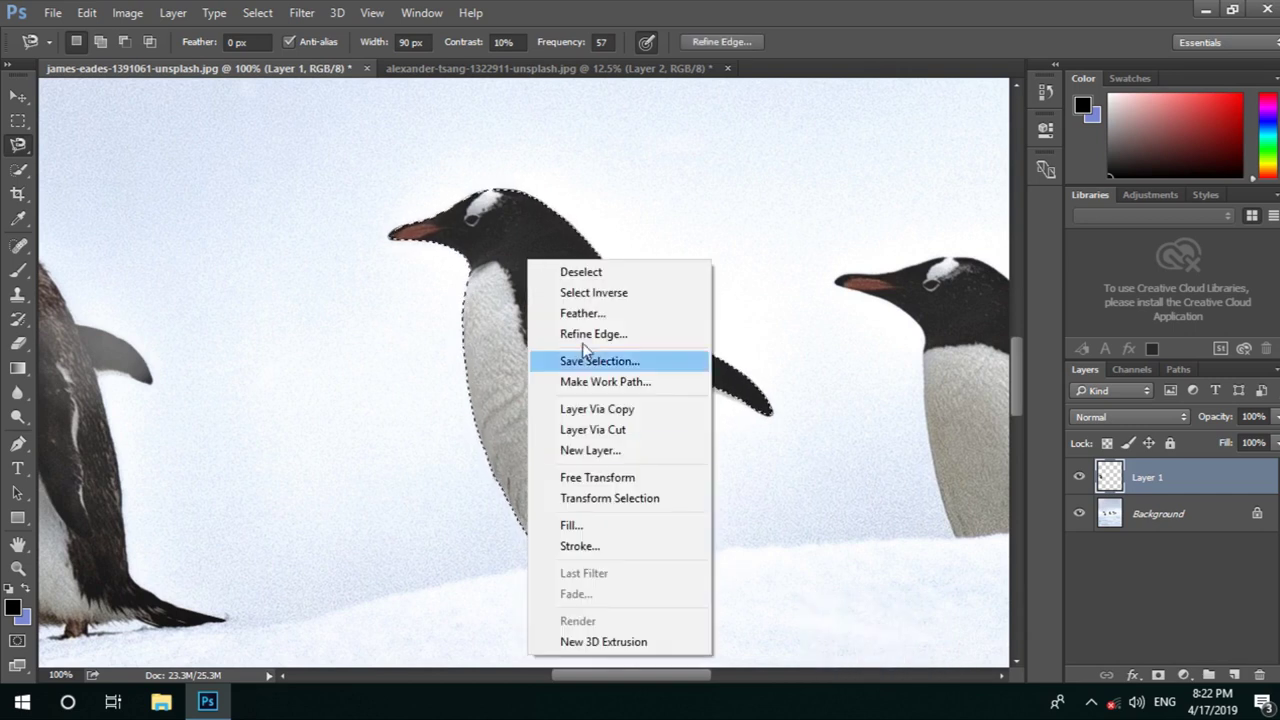
{"action": "left_click", "coordinate": [608, 431]}
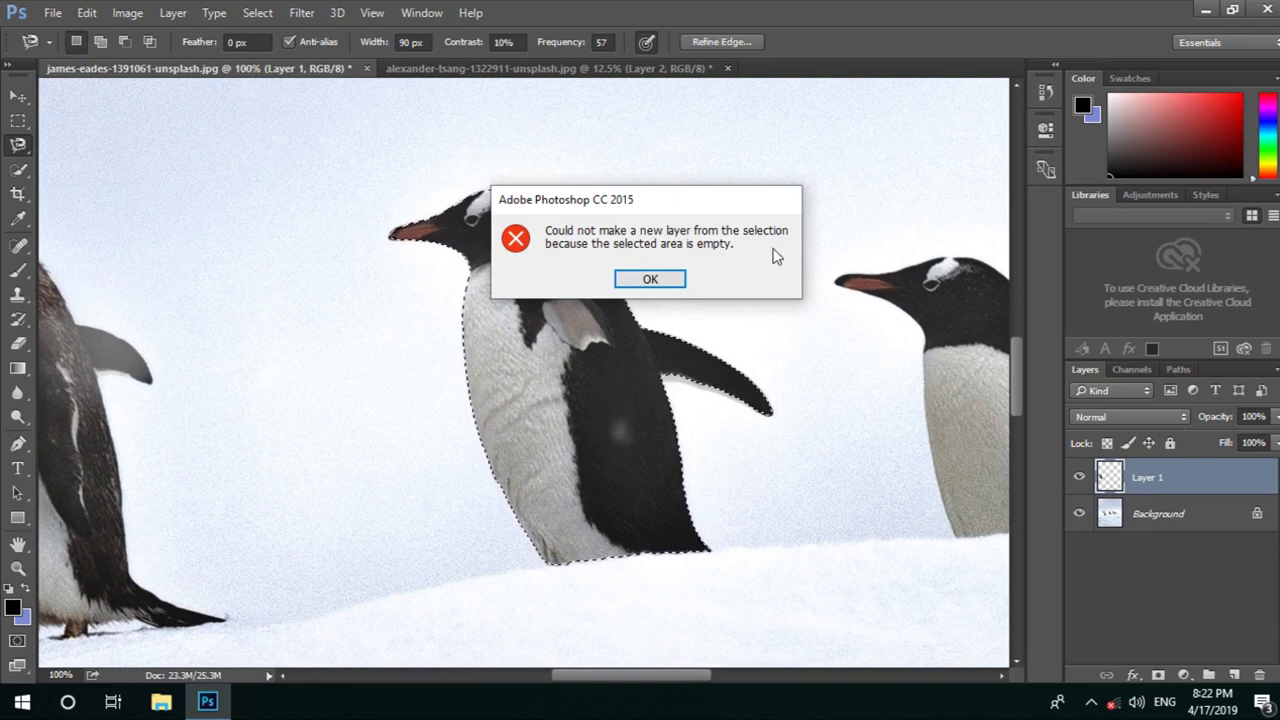
{"action": "left_click", "coordinate": [648, 281]}
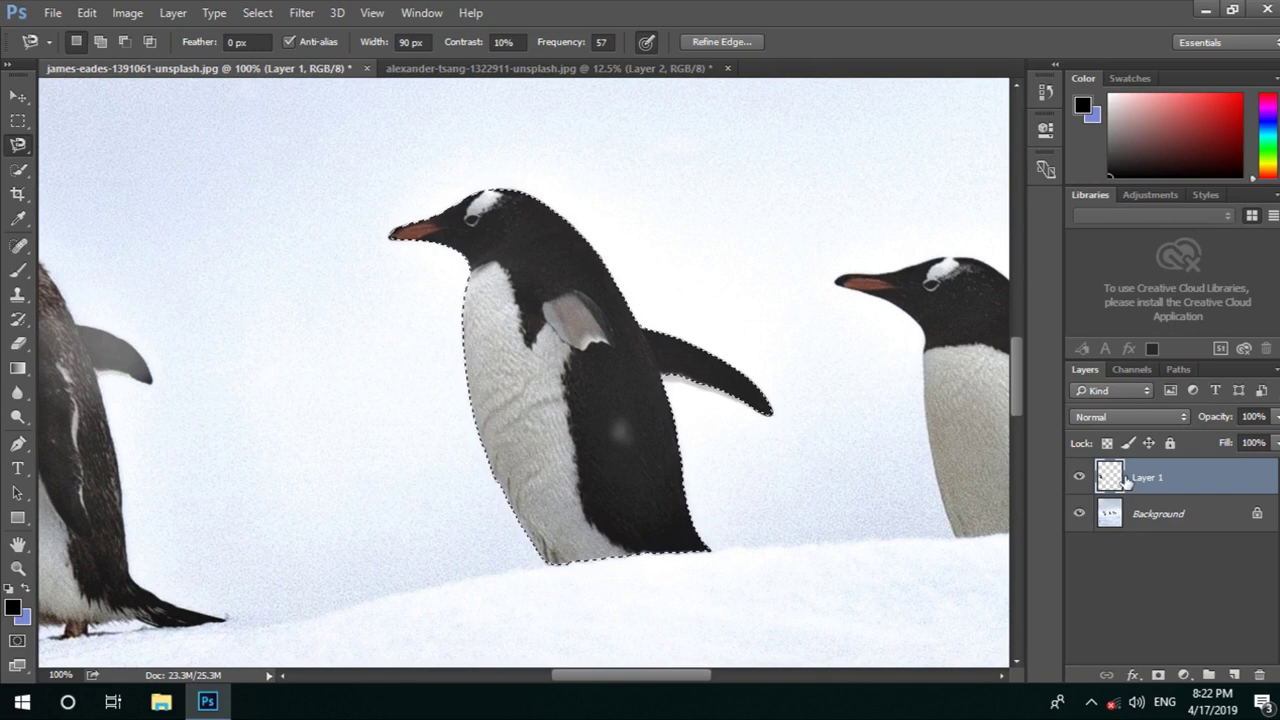
Hide and reshow the Background layer to inspect Layer 1, then make Background the active layer
{"action": "left_click", "coordinate": [1078, 515]}
{"action": "scroll", "coordinate": [591, 408], "scroll_direction": "down", "scroll_amount": 2}
{"action": "scroll", "coordinate": [596, 408], "scroll_direction": "down", "scroll_amount": 2}
{"action": "scroll", "coordinate": [600, 408], "scroll_direction": "down", "scroll_amount": 2}
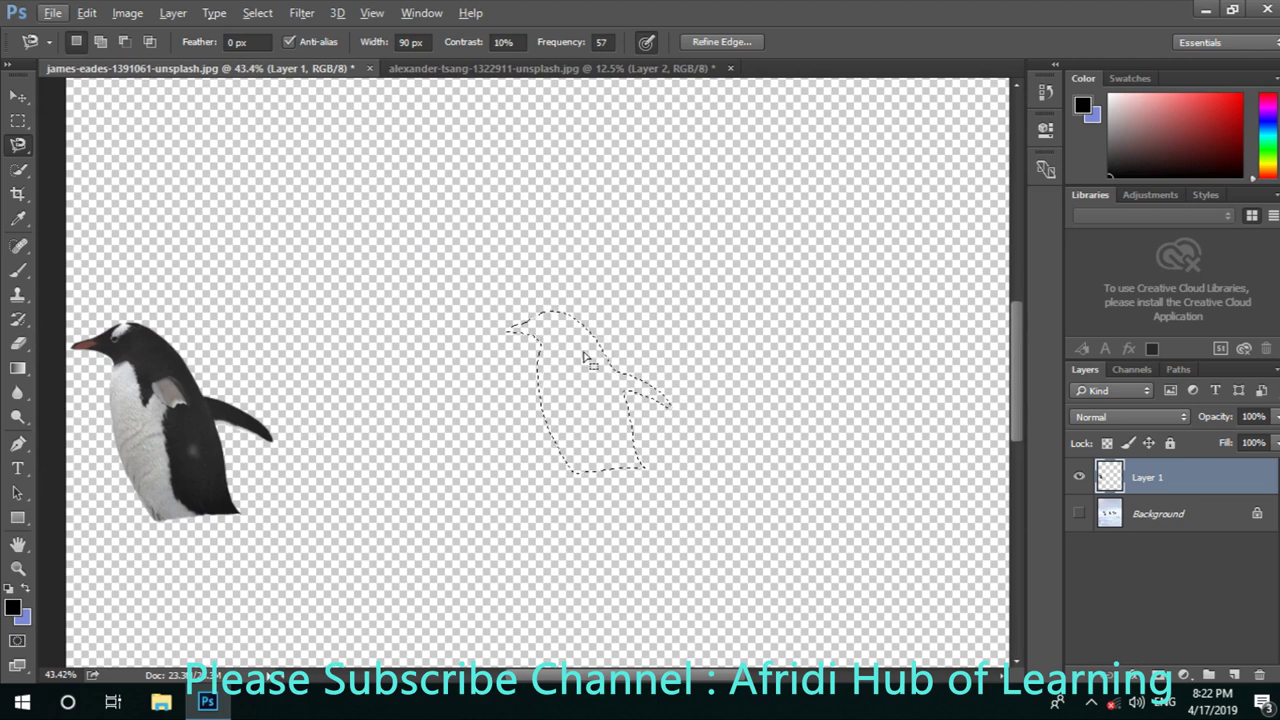
{"action": "left_click", "coordinate": [1078, 513]}
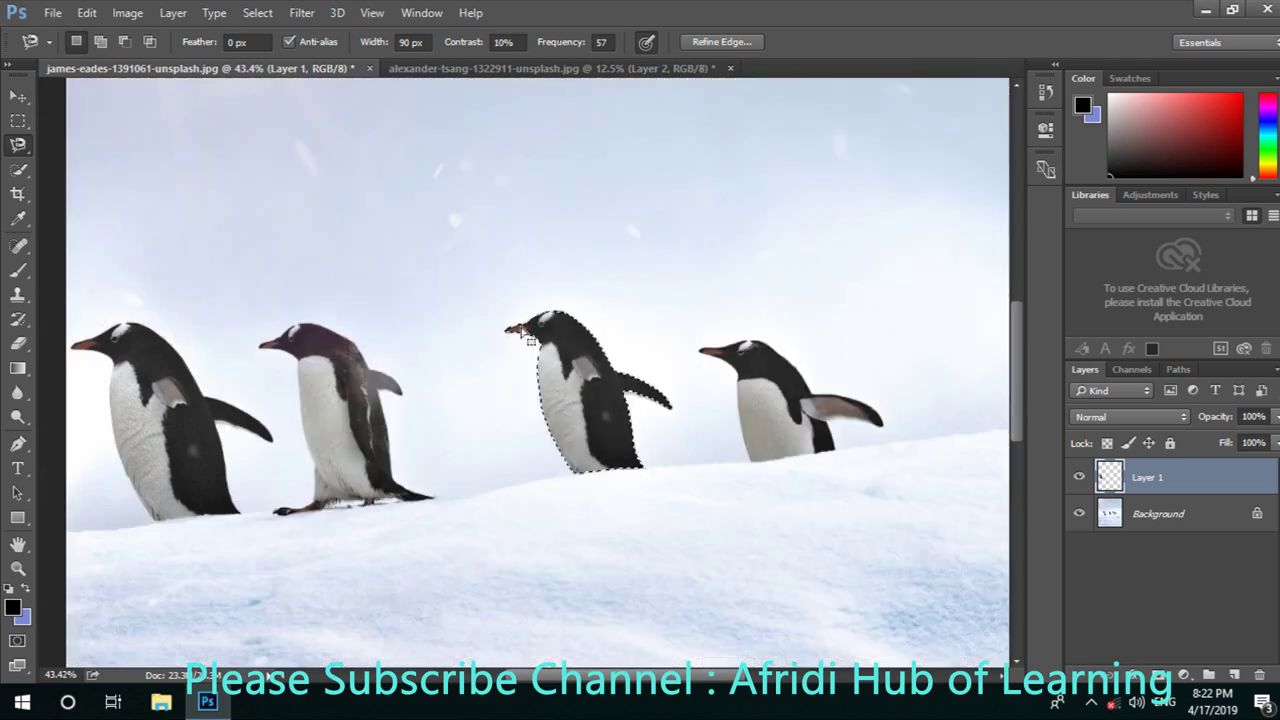
{"action": "scroll", "coordinate": [522, 333], "scroll_direction": "up", "scroll_amount": 1}
{"action": "scroll", "coordinate": [522, 333], "scroll_direction": "up", "scroll_amount": 1}
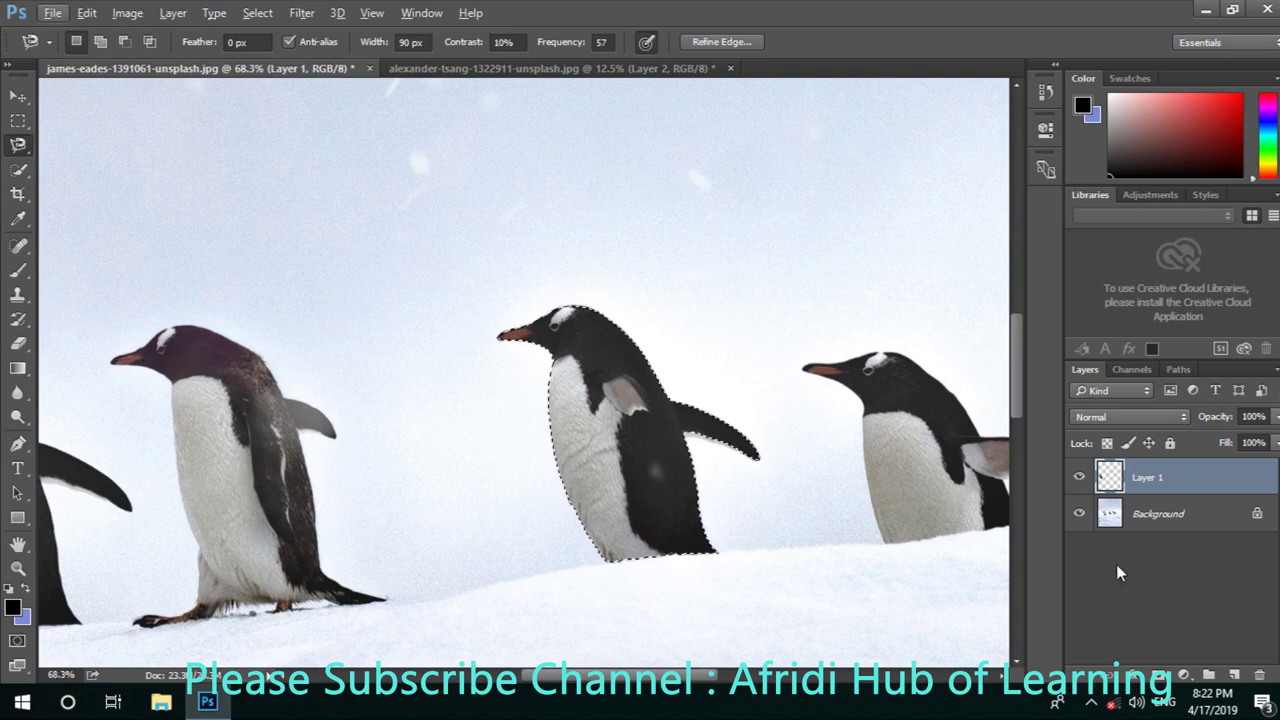
{"action": "left_click", "coordinate": [1155, 525]}
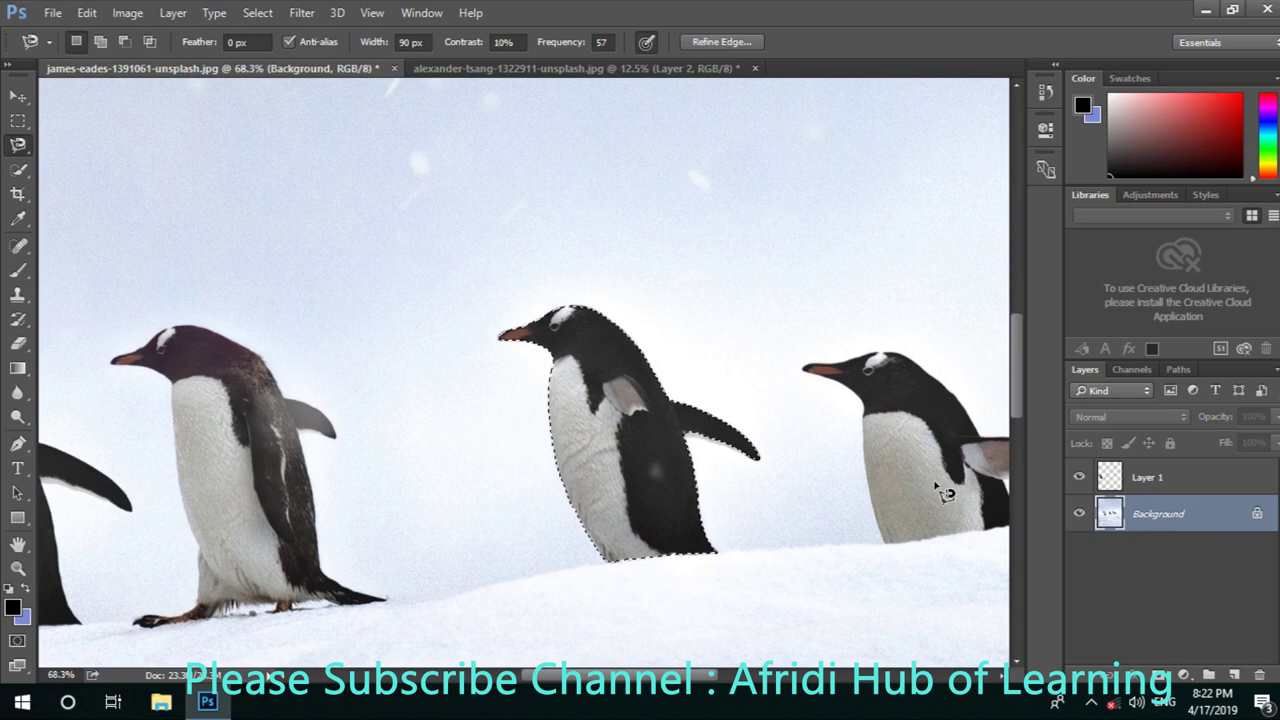
Use Layer Via Cut to move the selected third penguin onto Layer 2, then hide Layers 2 and 1
{"action": "right_click", "coordinate": [603, 400]}
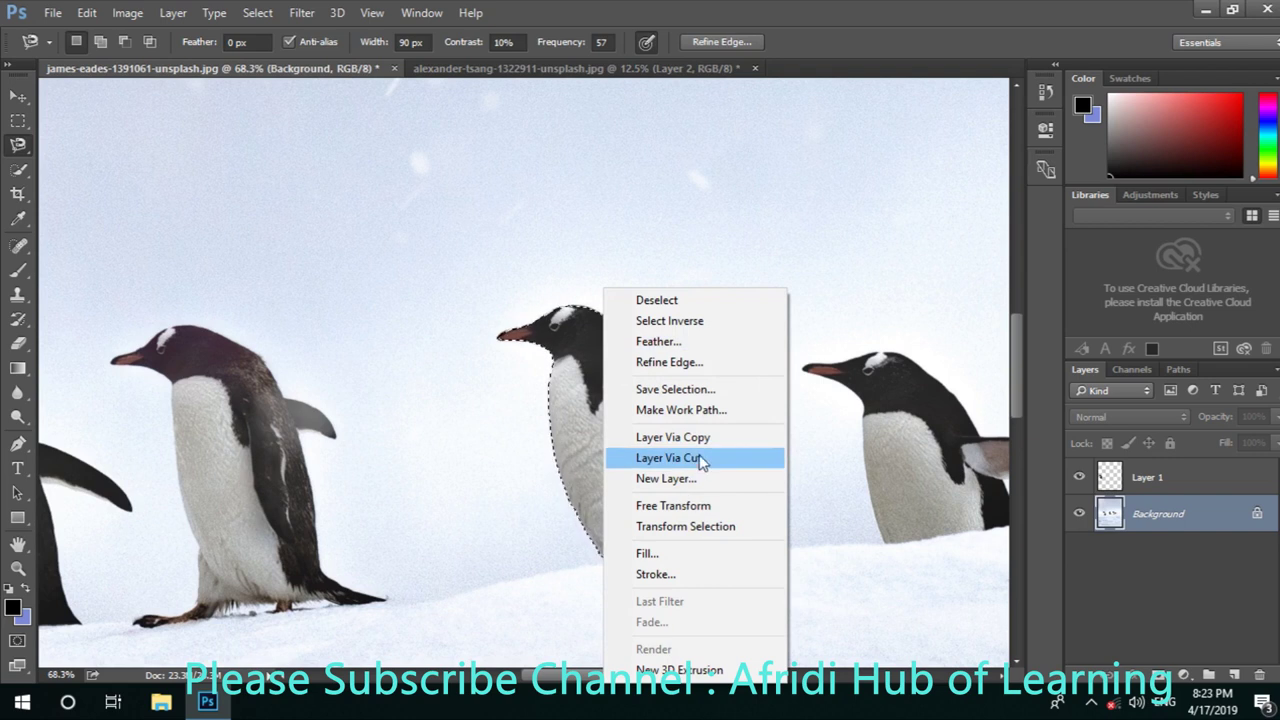
{"action": "left_click", "coordinate": [669, 458]}
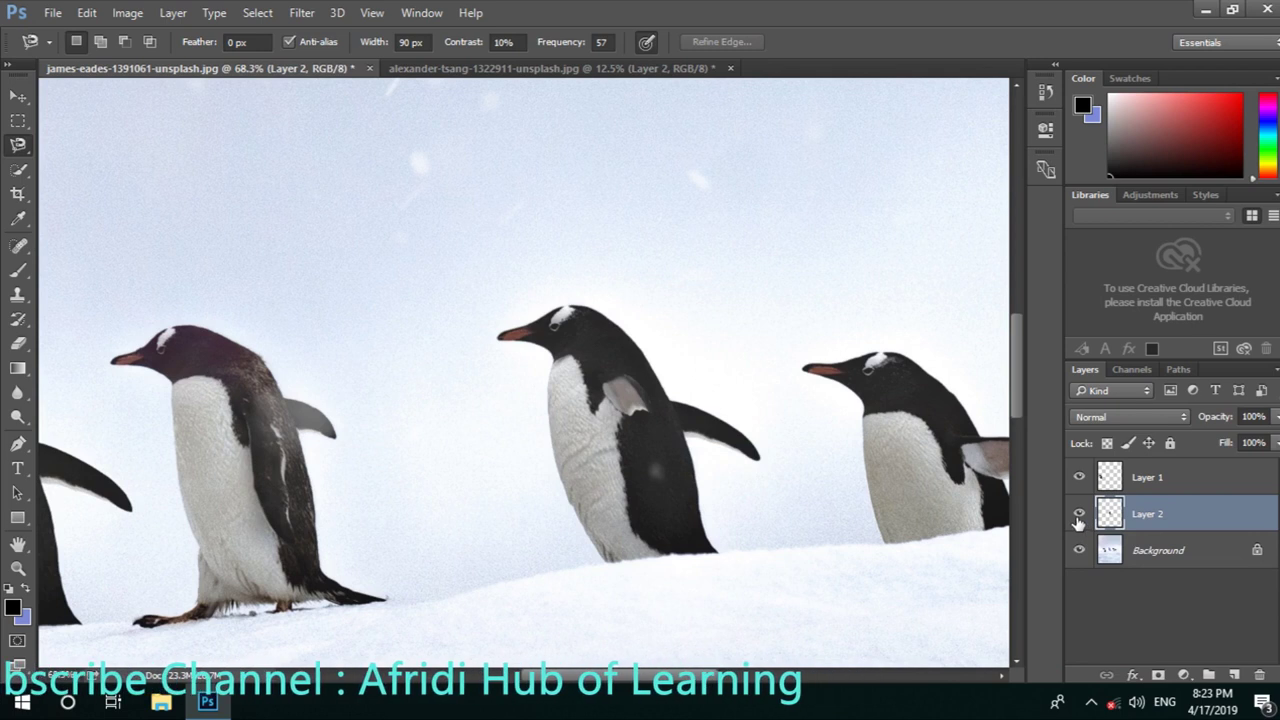
{"action": "left_click", "coordinate": [1079, 514]}
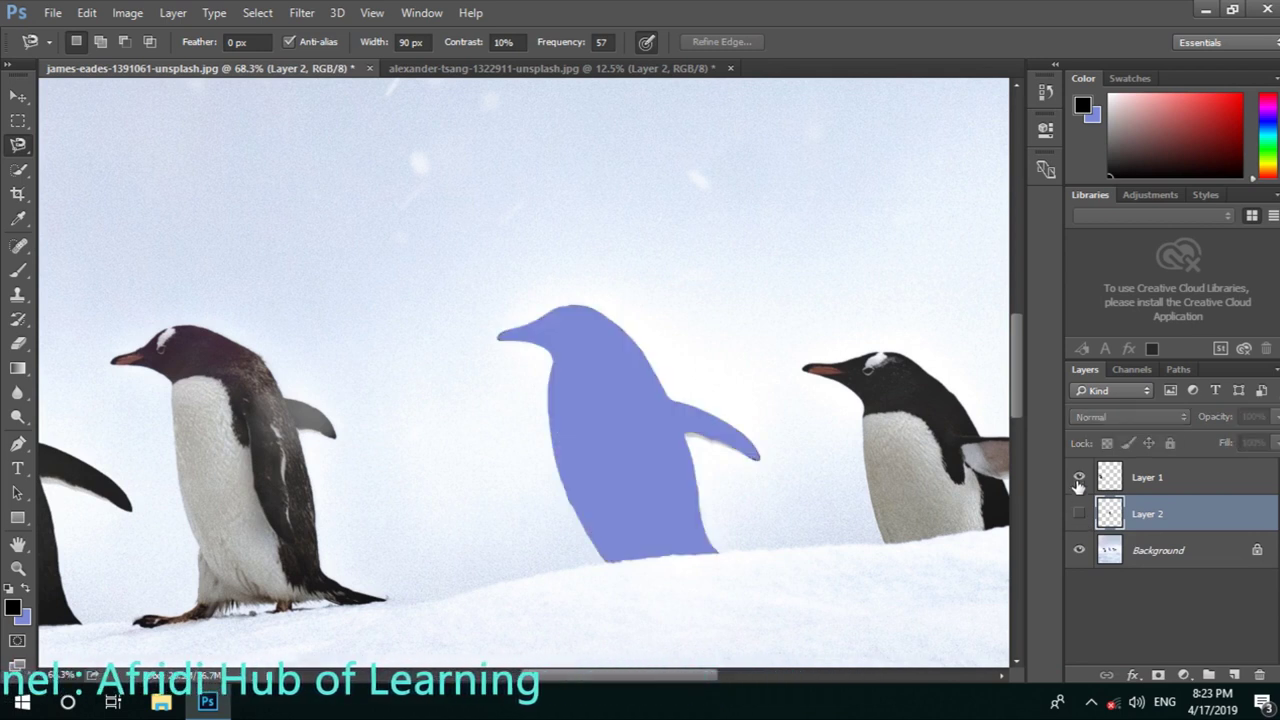
{"action": "left_click", "coordinate": [1079, 477]}
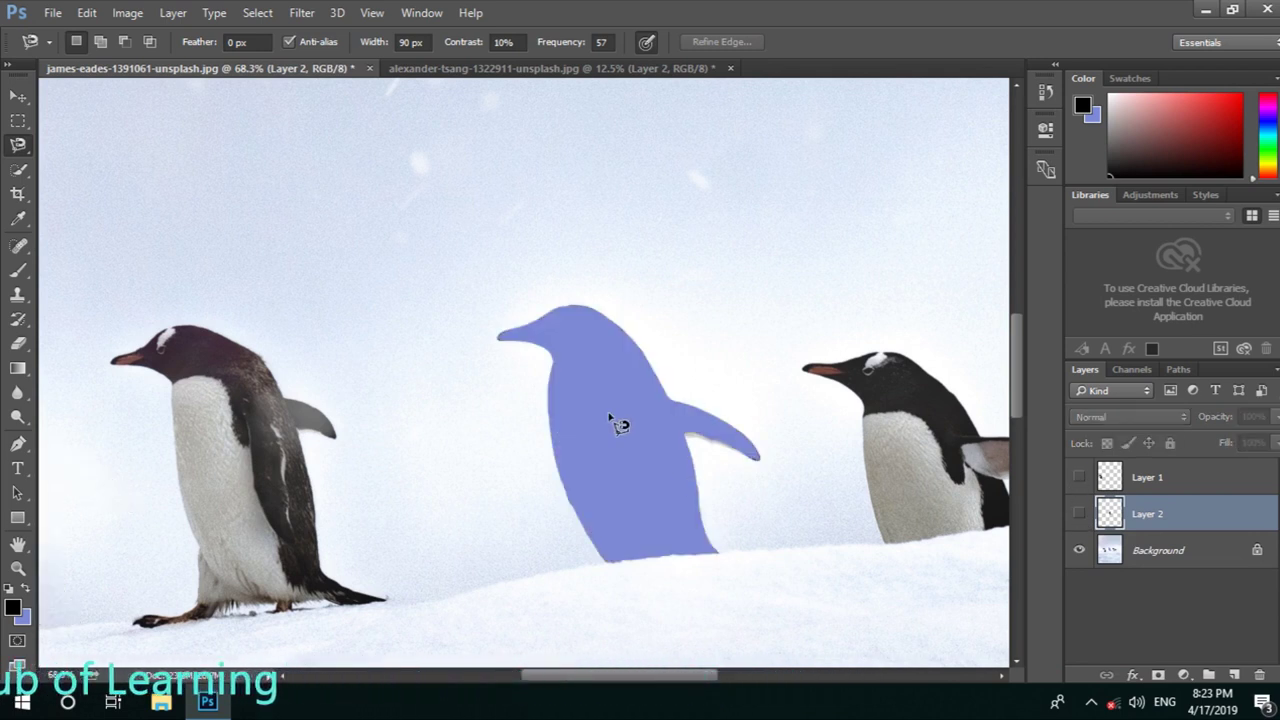
Show Layer 2 and Layer 1 again to confirm the cut and zoom out
{"action": "scroll", "coordinate": [640, 420], "scroll_direction": "down", "scroll_amount": 2}
{"action": "scroll", "coordinate": [640, 420], "scroll_direction": "down", "scroll_amount": 3}
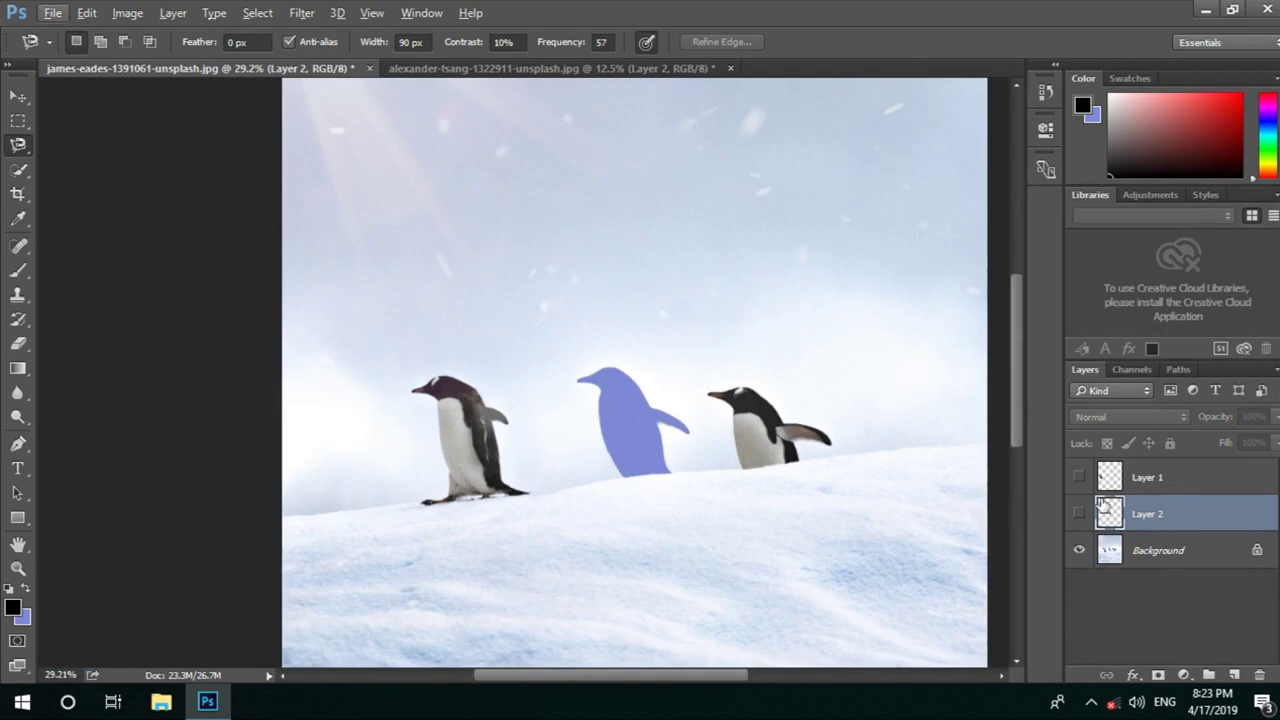
{"action": "left_click", "coordinate": [1078, 514]}
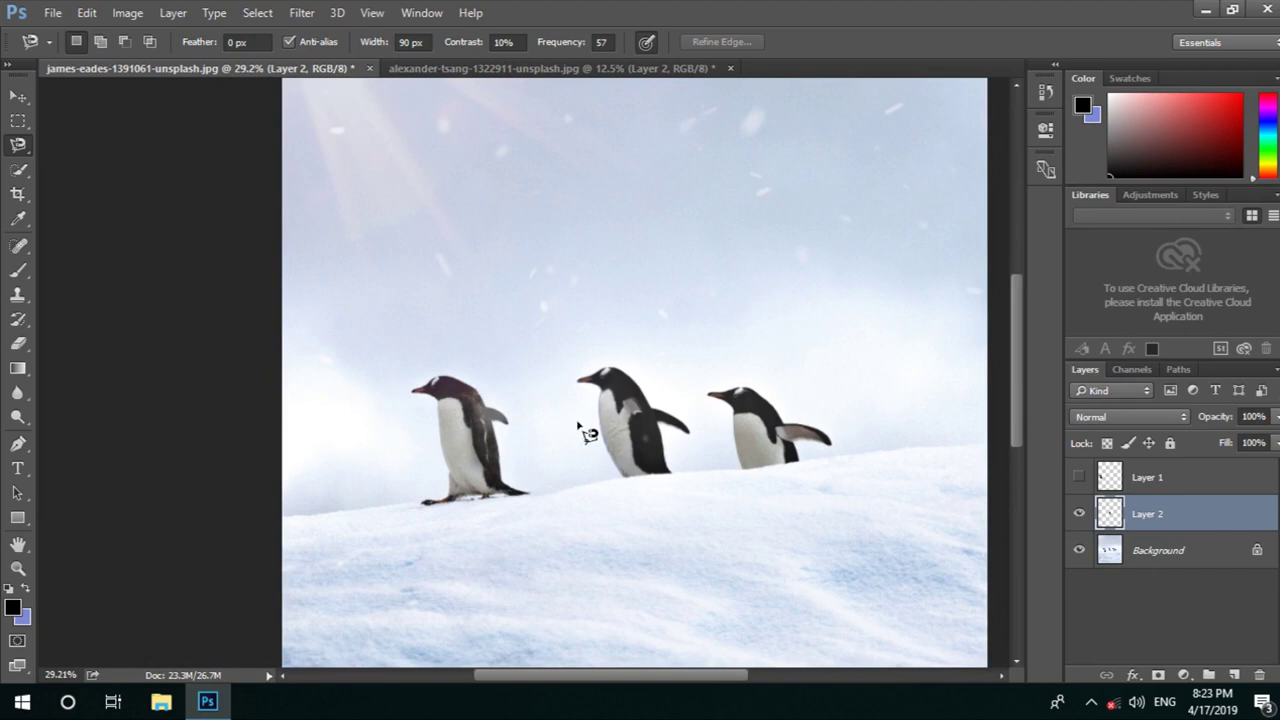
{"action": "left_click", "coordinate": [1080, 478]}
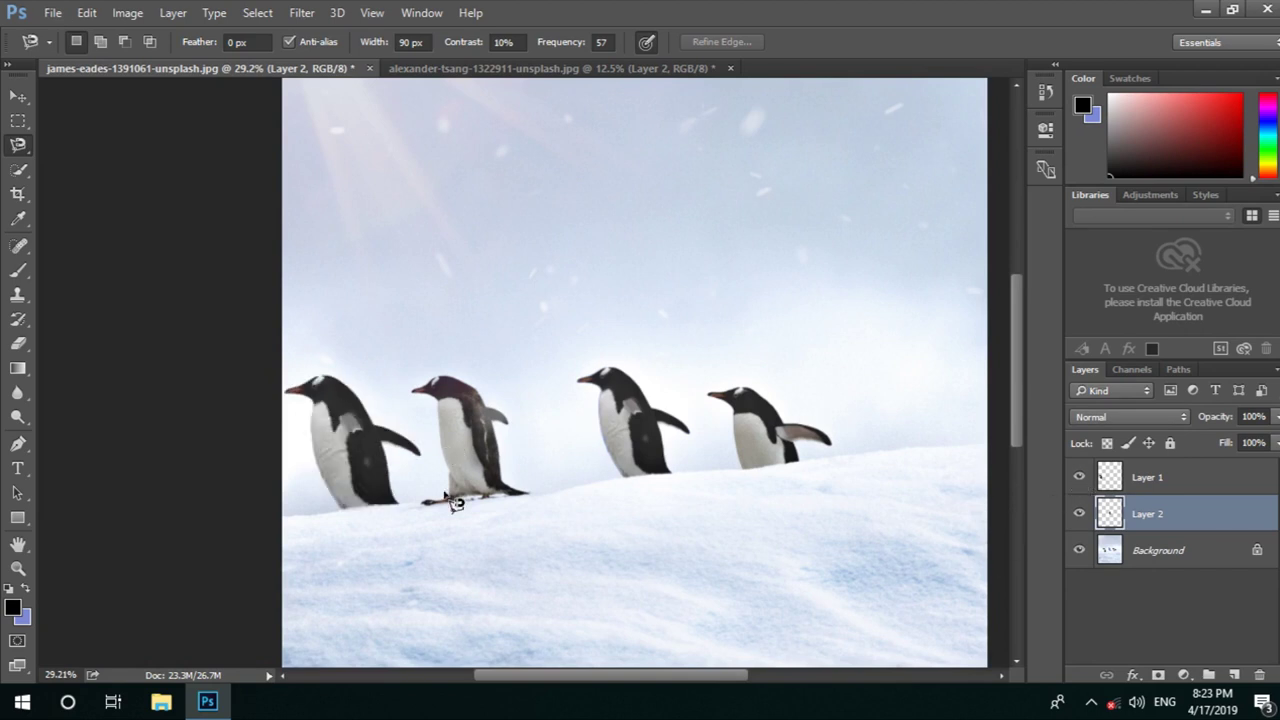
{"action": "scroll", "coordinate": [540, 505], "scroll_direction": "down", "scroll_amount": 1}
{"action": "scroll", "coordinate": [543, 500], "scroll_direction": "down", "scroll_amount": 1}
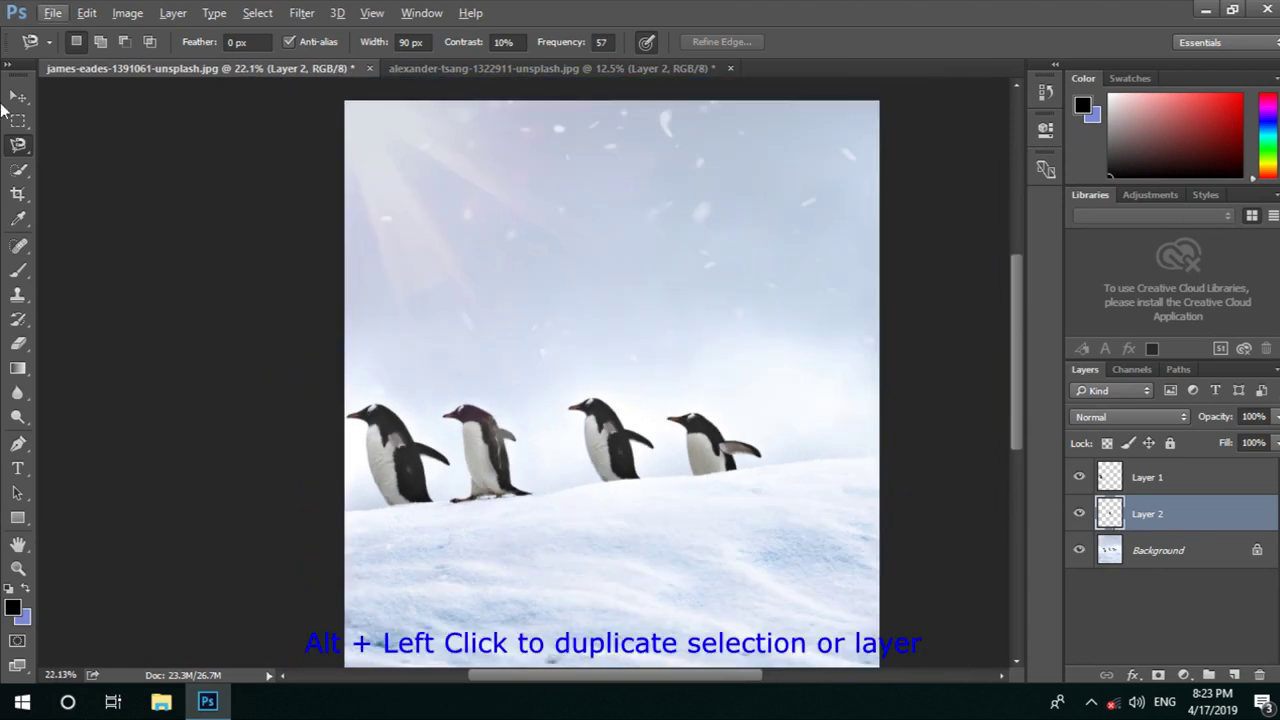
Alt-drag a copy of the third penguin to the row's right end as Layer 2 copy
{"action": "left_click", "coordinate": [14, 98]}
{"action": "left_click_drag", "start_coordinate": [604, 446], "coordinate": [800, 424]}
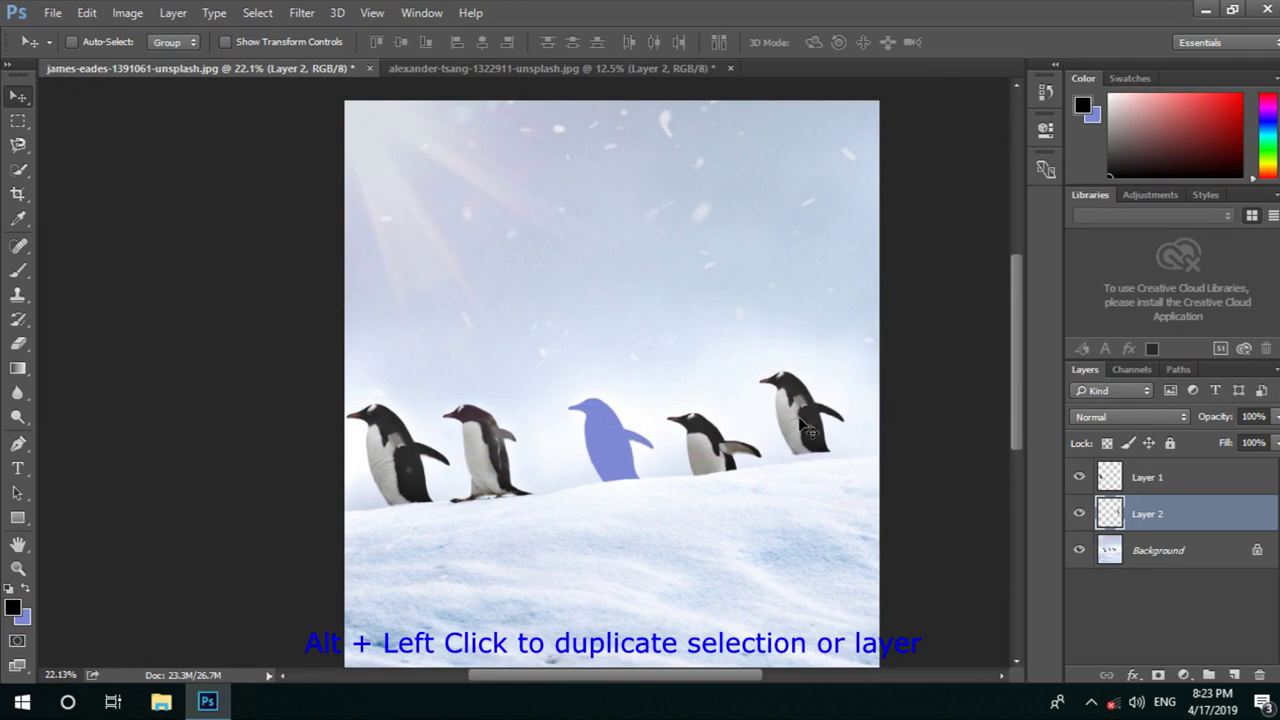
{"action": "key", "text": "ctrl+z"}
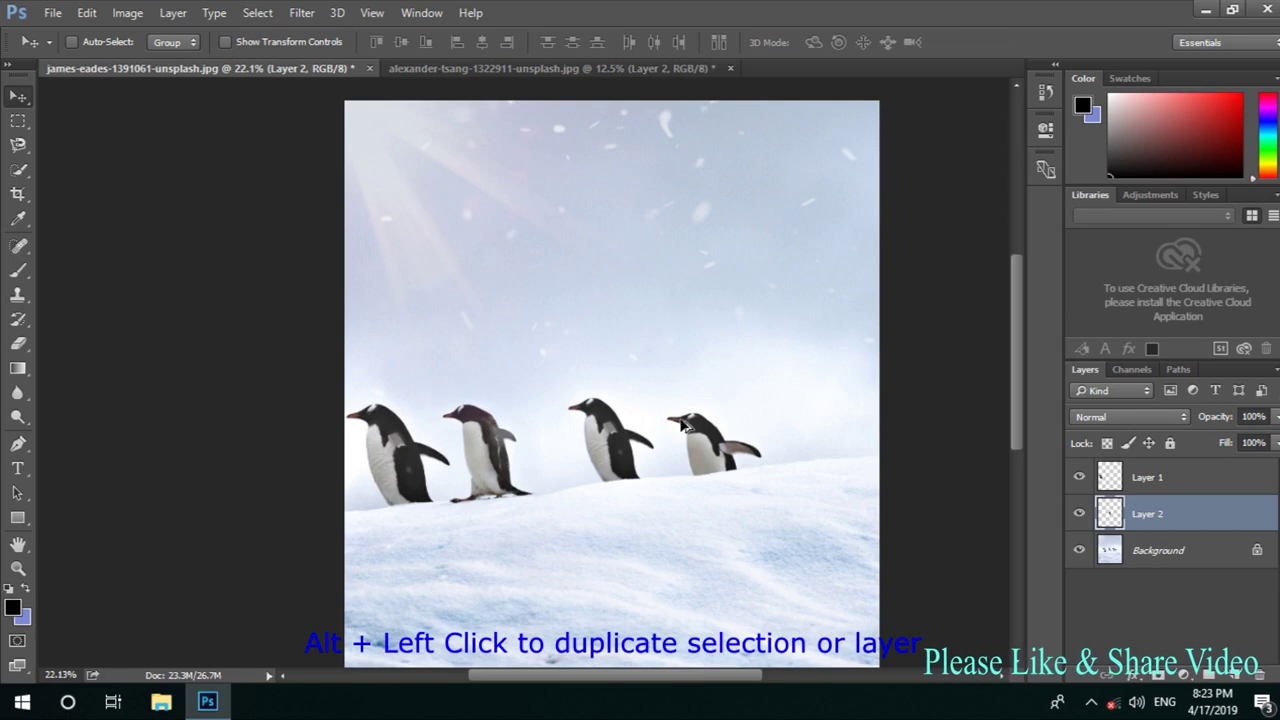
{"action": "mouse_move", "coordinate": [645, 465]}
{"action": "left_mouse_down"}
{"action": "mouse_move", "coordinate": [675, 432]}
{"action": "mouse_move", "coordinate": [810, 427]}
{"action": "left_mouse_up"}
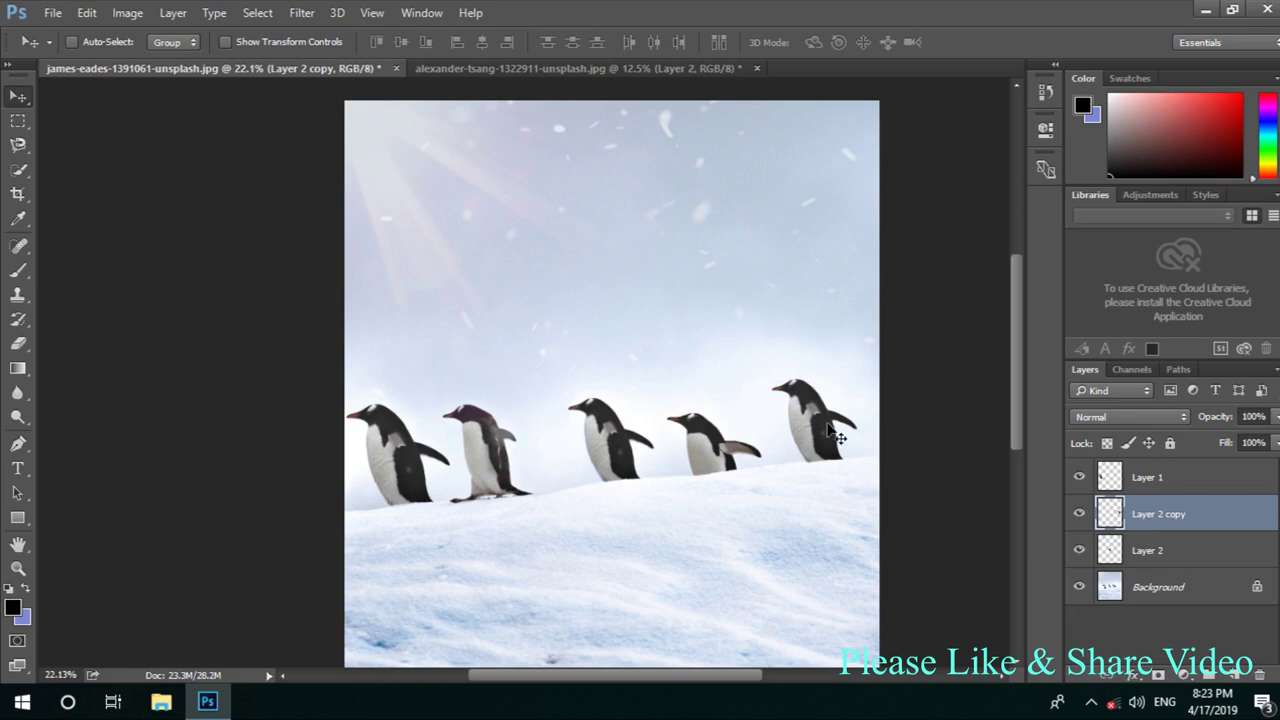
Scale the rightmost penguin copy down to about 70% and nudge it left into the row
{"action": "key", "text": "ctrl"}
{"action": "key", "text": "ctrl+t"}
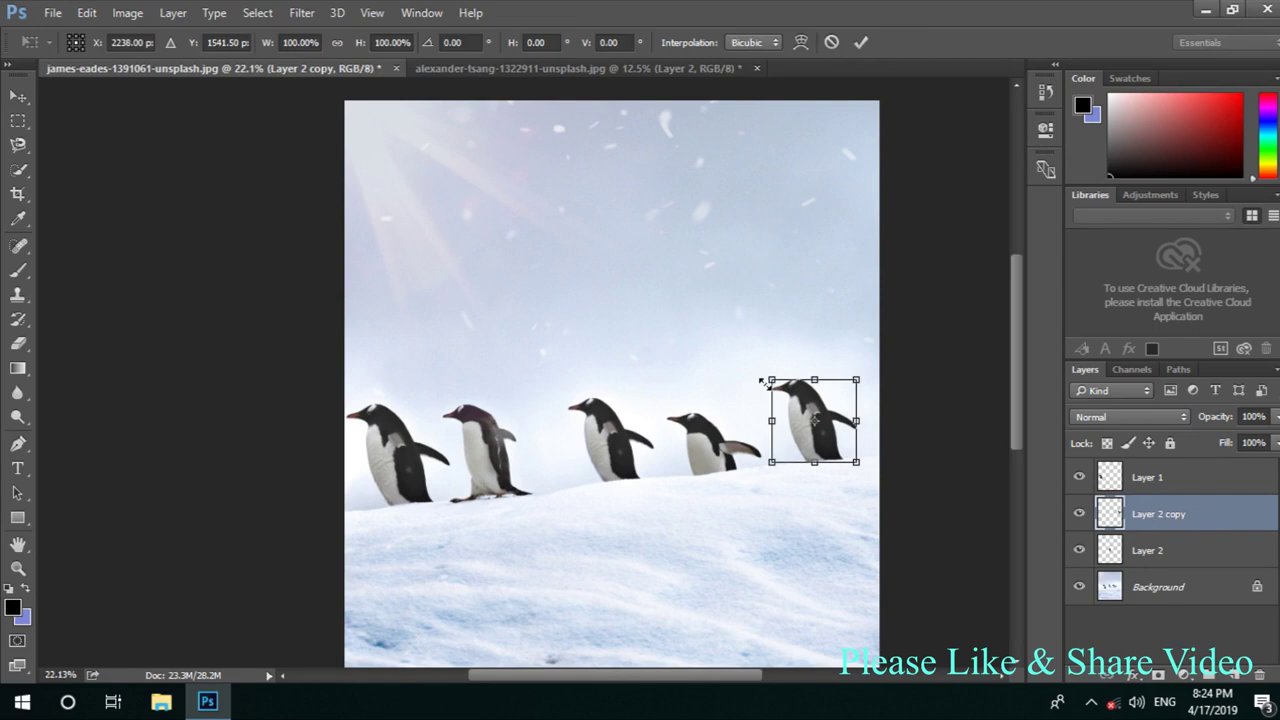
{"action": "mouse_move", "coordinate": [771, 379]}
{"action": "left_mouse_down"}
{"action": "mouse_move", "coordinate": [796, 405]}
{"action": "mouse_move", "coordinate": [797, 434]}
{"action": "left_mouse_up"}
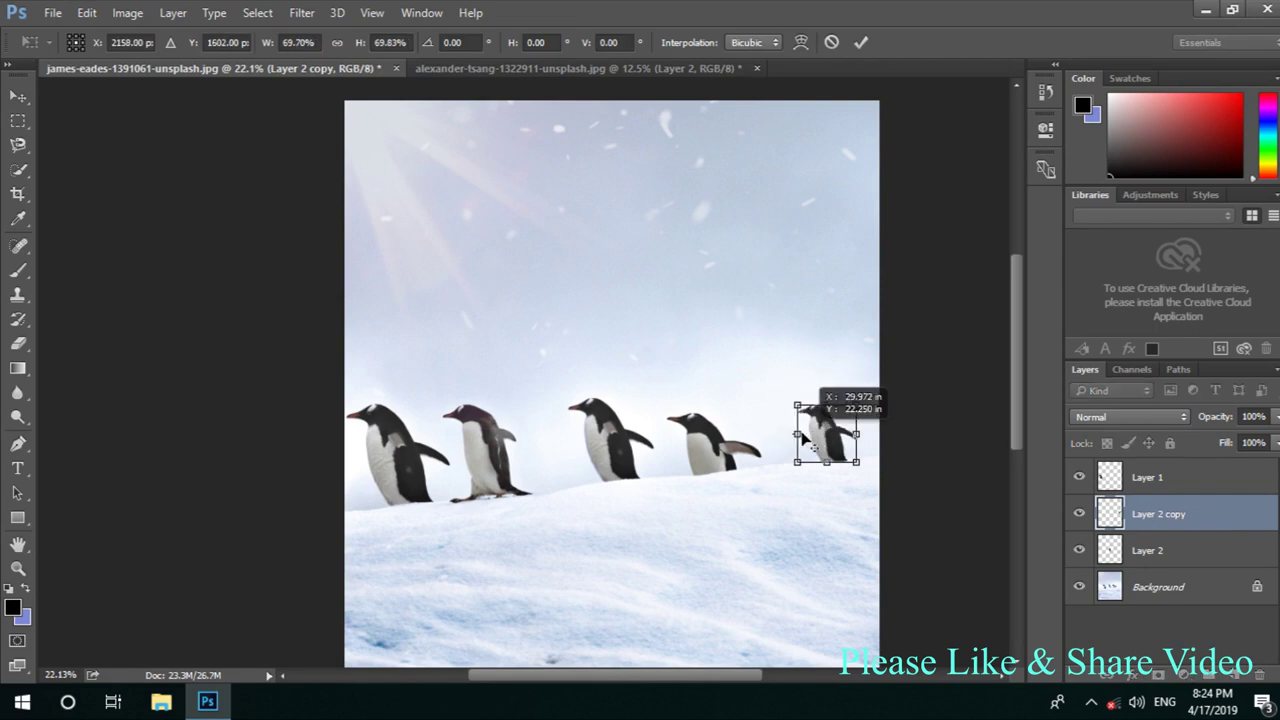
{"action": "key", "text": "Return"}
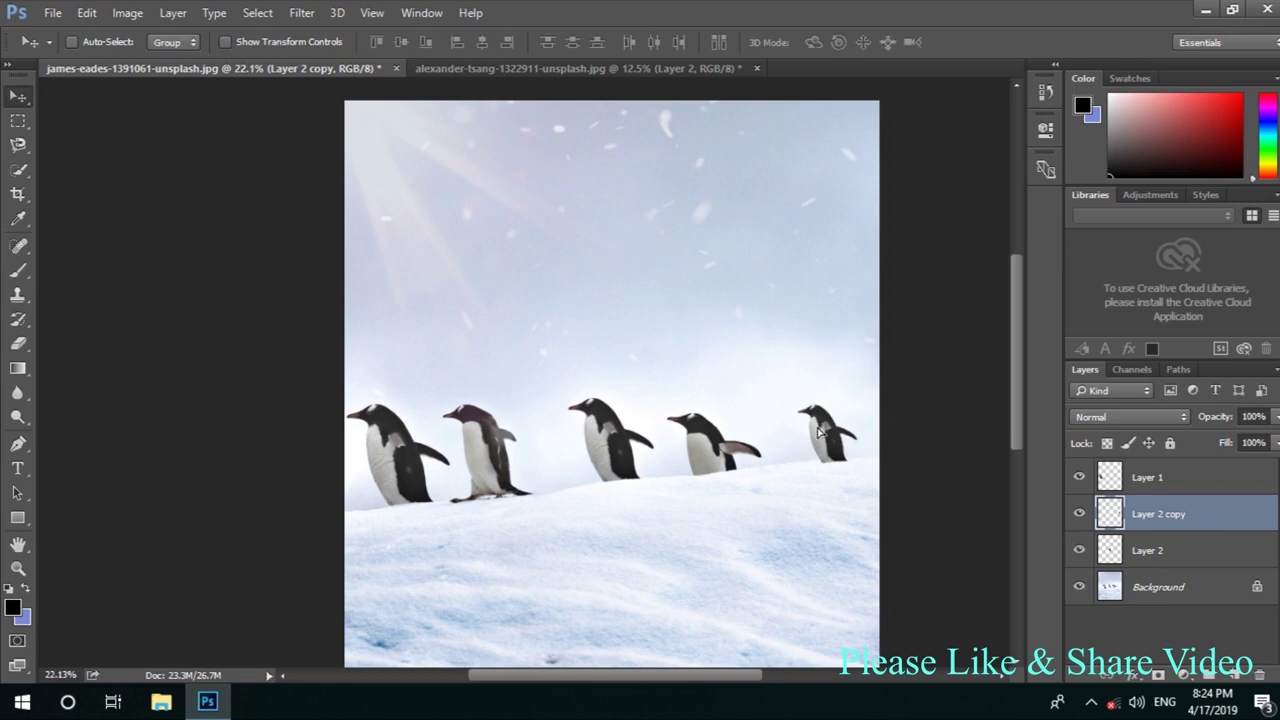
{"action": "left_click_drag", "start_coordinate": [818, 430], "coordinate": [788, 435]}
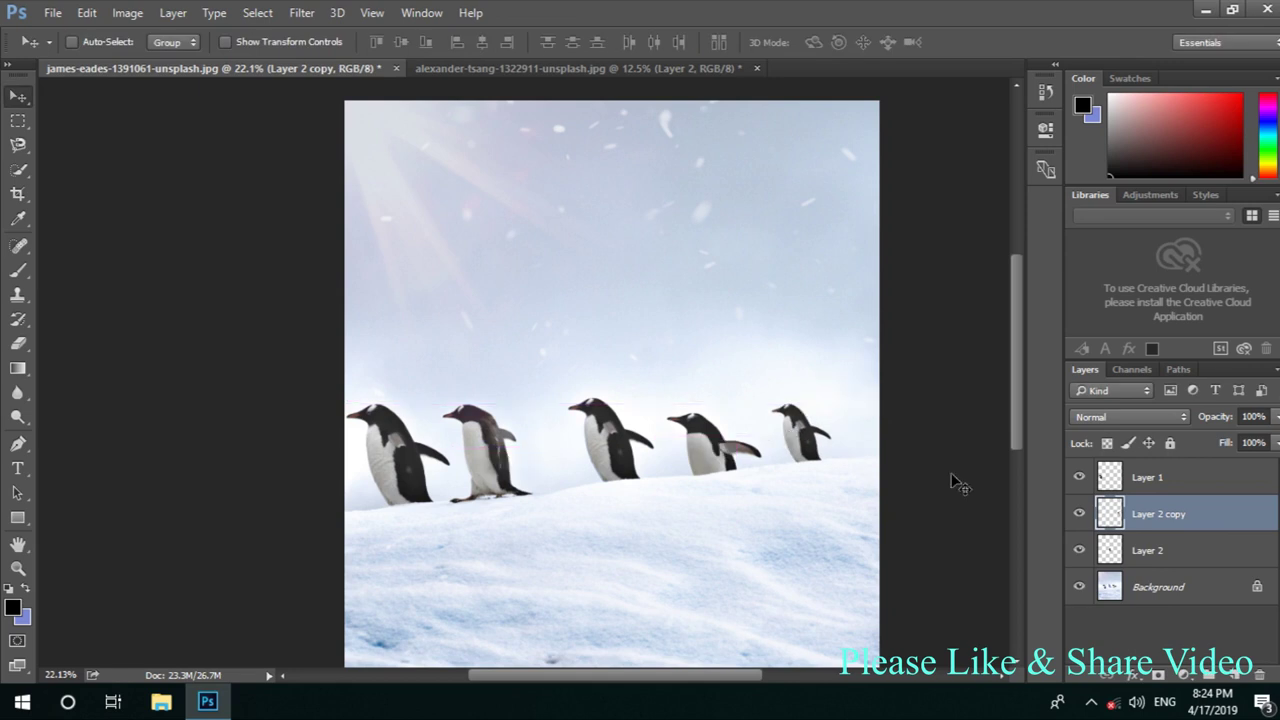
Zoom out to view the whole image and reselect the Magnetic Lasso tool
{"action": "scroll", "coordinate": [815, 440], "scroll_direction": "down", "scroll_amount": 1}
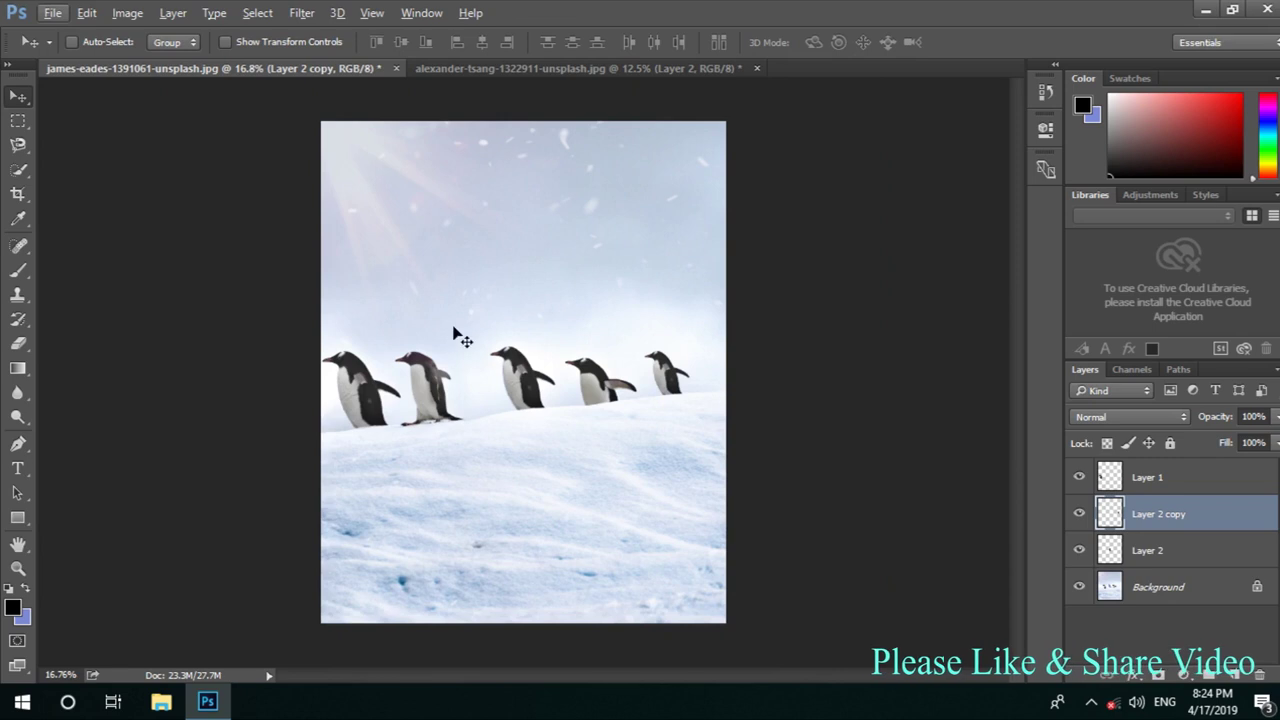
{"action": "left_click", "coordinate": [20, 146]}
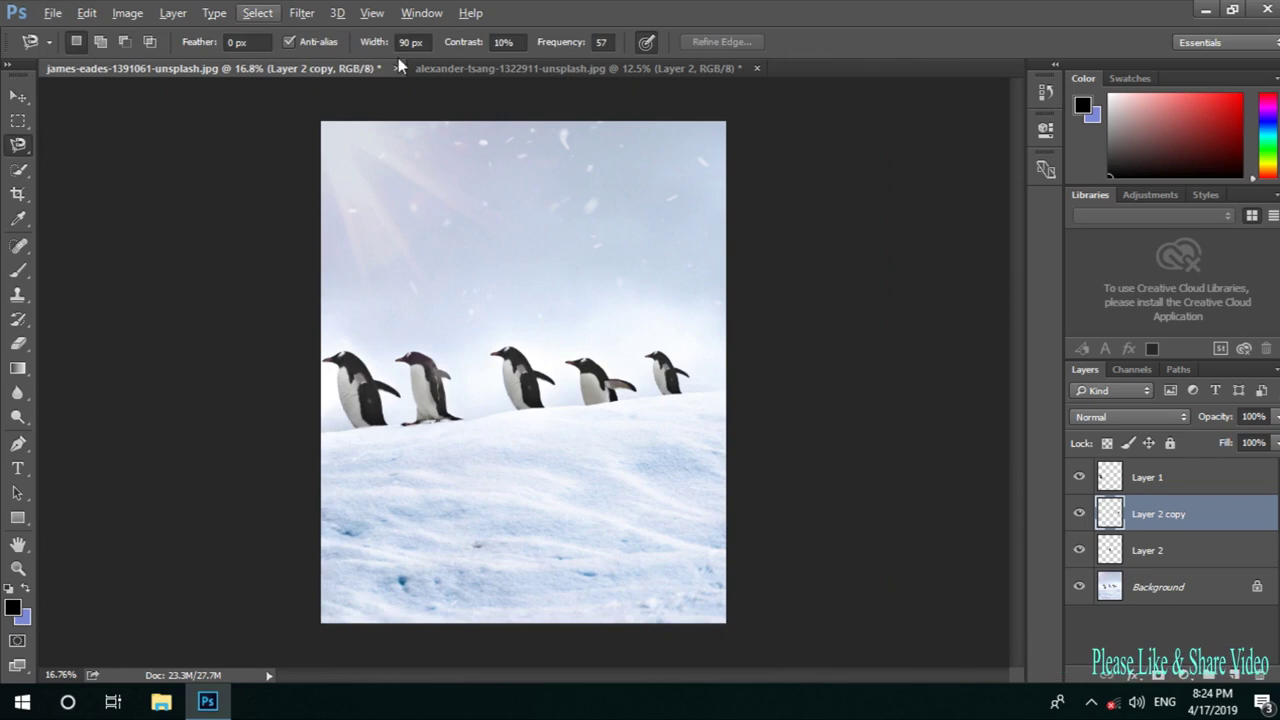